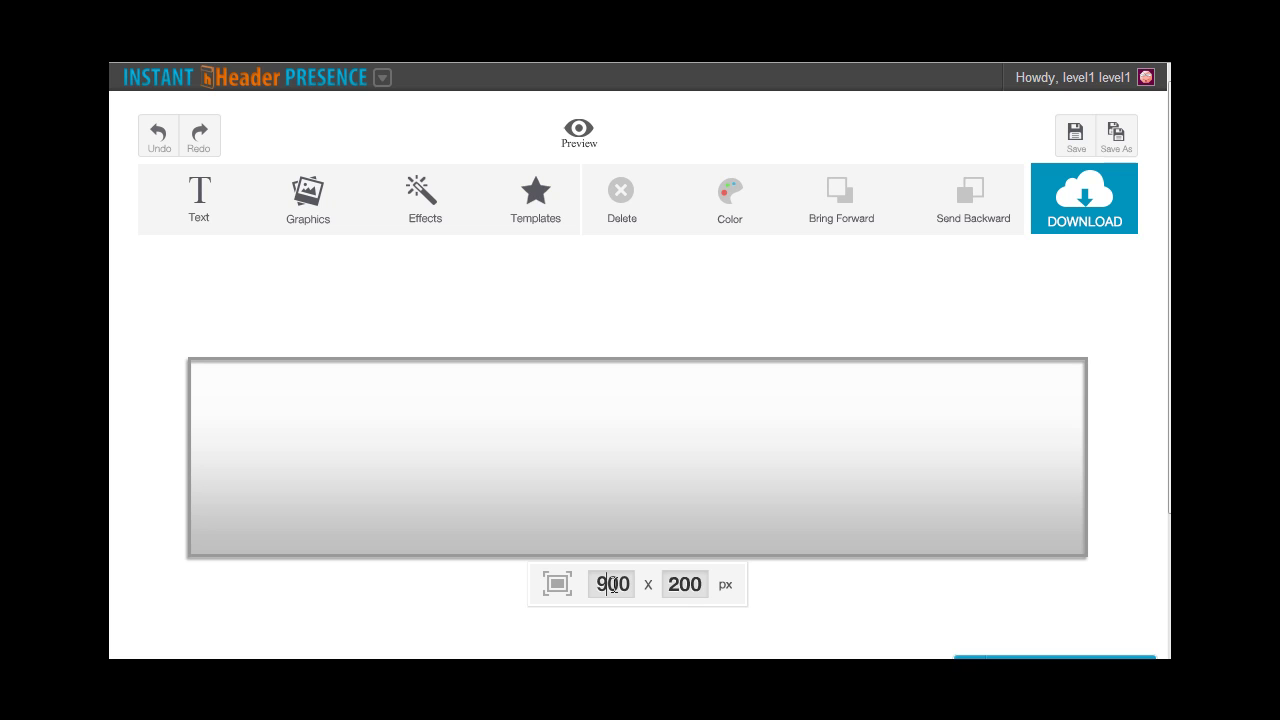
- Set the canvas width to 800 and height to 300 pixels
{"action": "double_click", "coordinate": [614, 587]}
{"action": "type", "text": "800"}
{"action": "double_click", "coordinate": [665, 600]}
{"action": "type", "text": "300"}
{"action": "key", "text": "Return"}
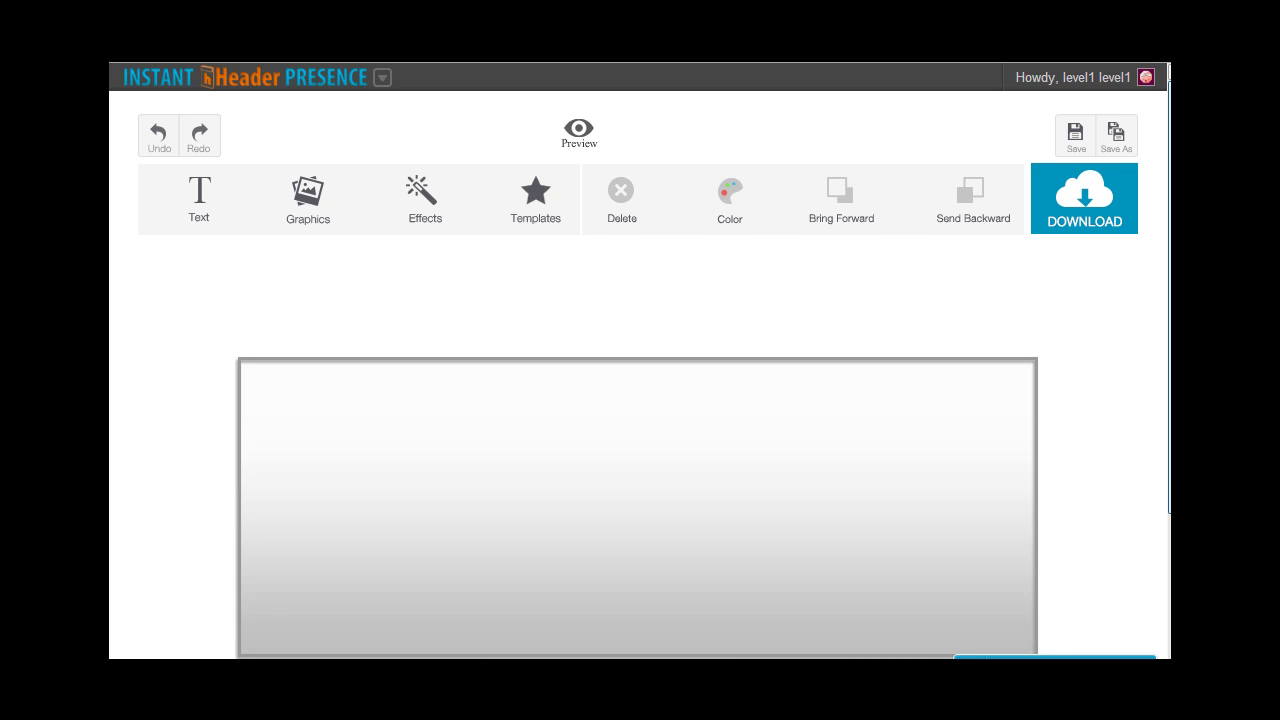
- Add a YOUR TITLE? placeholder heading to the banner
{"action": "scroll", "coordinate": [1094, 380], "scroll_direction": "down", "scroll_amount": 1}
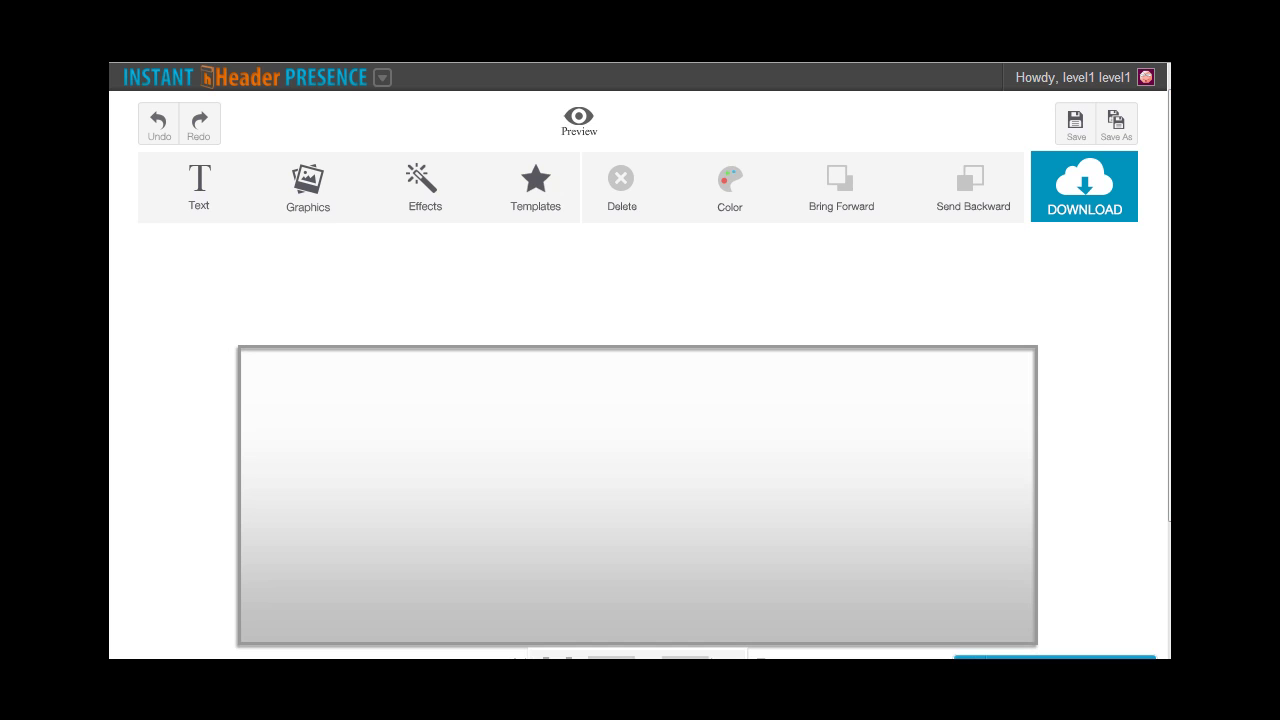
{"action": "left_click", "coordinate": [196, 188]}
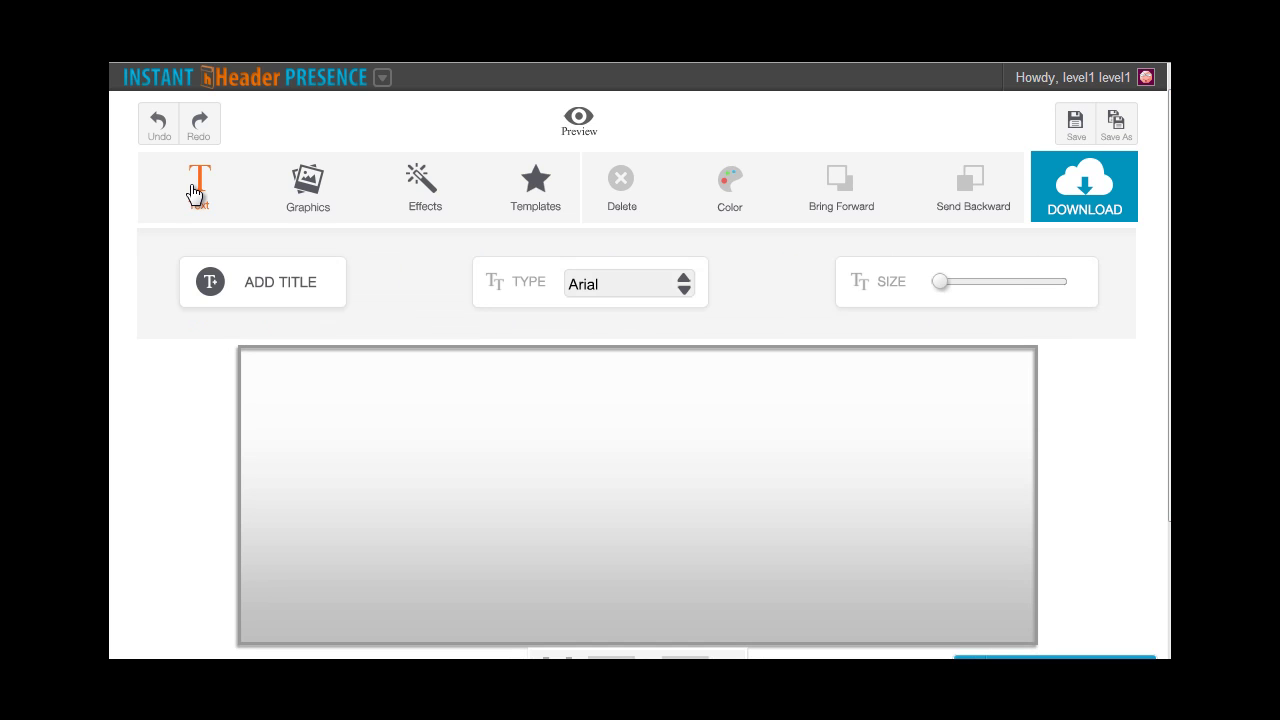
{"action": "left_click", "coordinate": [255, 302]}
{"action": "left_click_drag", "start_coordinate": [574, 457], "coordinate": [643, 480]}
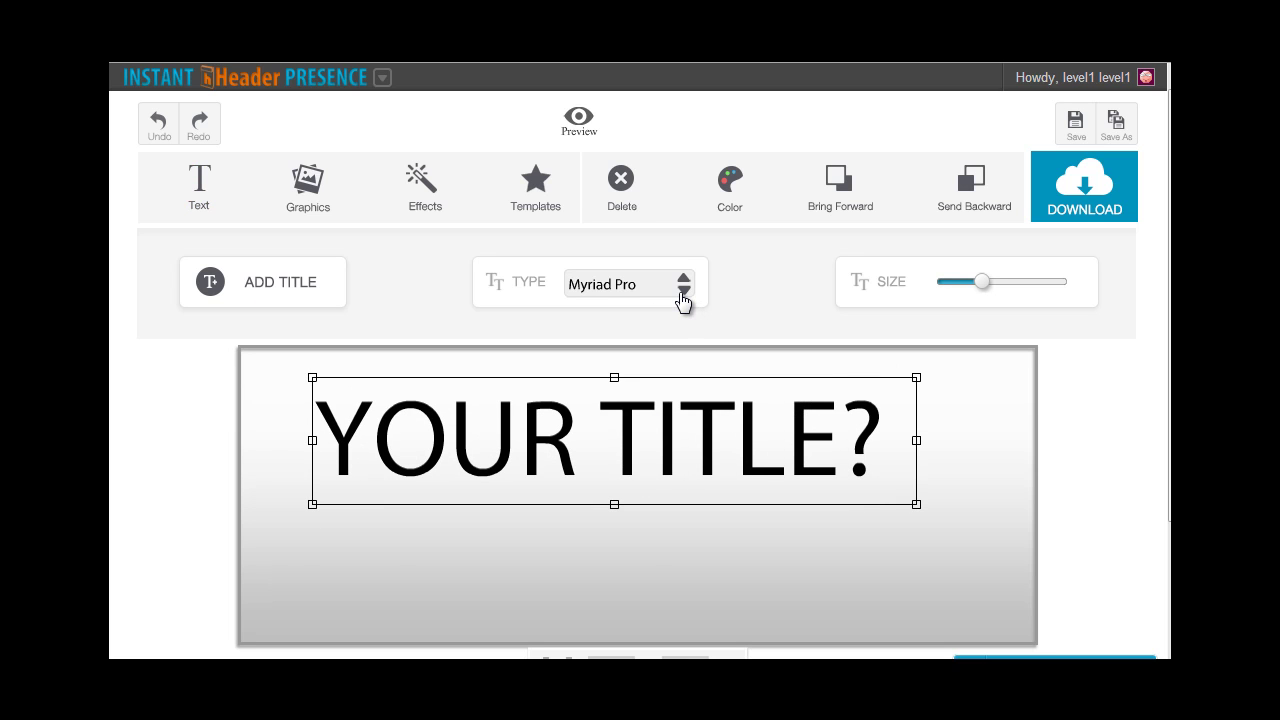
- Set the title font to Impact, adjust its size, and place it centre-right
{"action": "left_click", "coordinate": [682, 294]}
{"action": "left_click_drag", "start_coordinate": [686, 335], "coordinate": [688, 384]}
{"action": "left_click", "coordinate": [620, 390]}
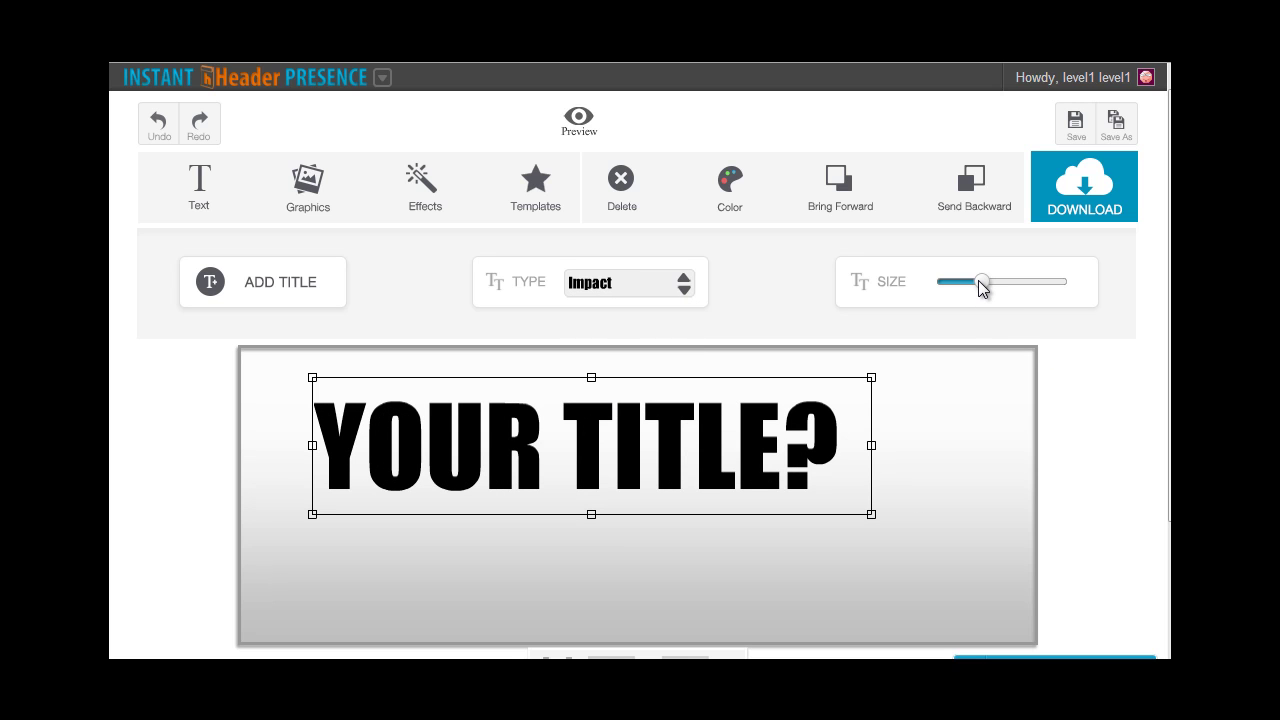
{"action": "mouse_move", "coordinate": [979, 281]}
{"action": "left_mouse_down"}
{"action": "mouse_move", "coordinate": [955, 281]}
{"action": "mouse_move", "coordinate": [1011, 280]}
{"action": "mouse_move", "coordinate": [991, 287]}
{"action": "left_mouse_up"}
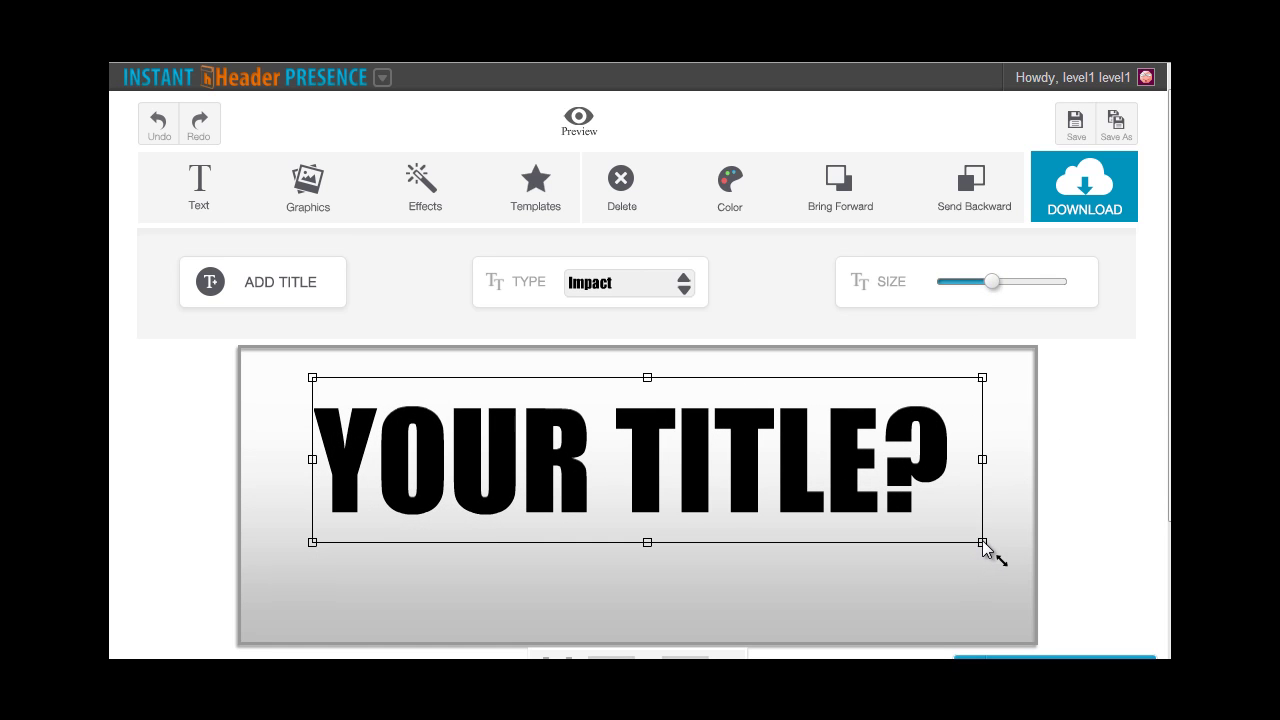
{"action": "left_click_drag", "start_coordinate": [982, 543], "coordinate": [703, 457]}
{"action": "left_click_drag", "start_coordinate": [503, 426], "coordinate": [705, 465]}
- Replace the placeholder with INSTANTHEADERPRESENCE in capitals and move it to the banner centre
{"action": "double_click", "coordinate": [705, 462]}
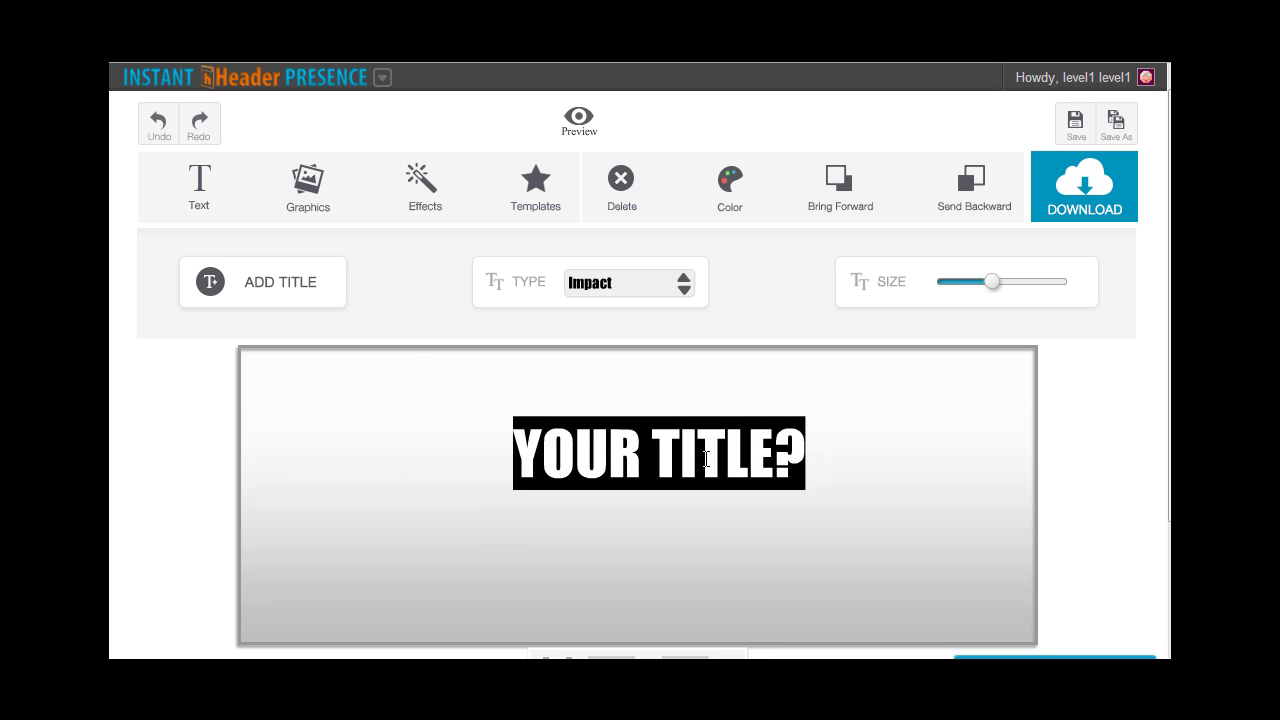
{"action": "key", "text": "BackSpace"}
{"action": "key", "text": "Caps_Lock"}
{"action": "type", "text": "INSTA"}
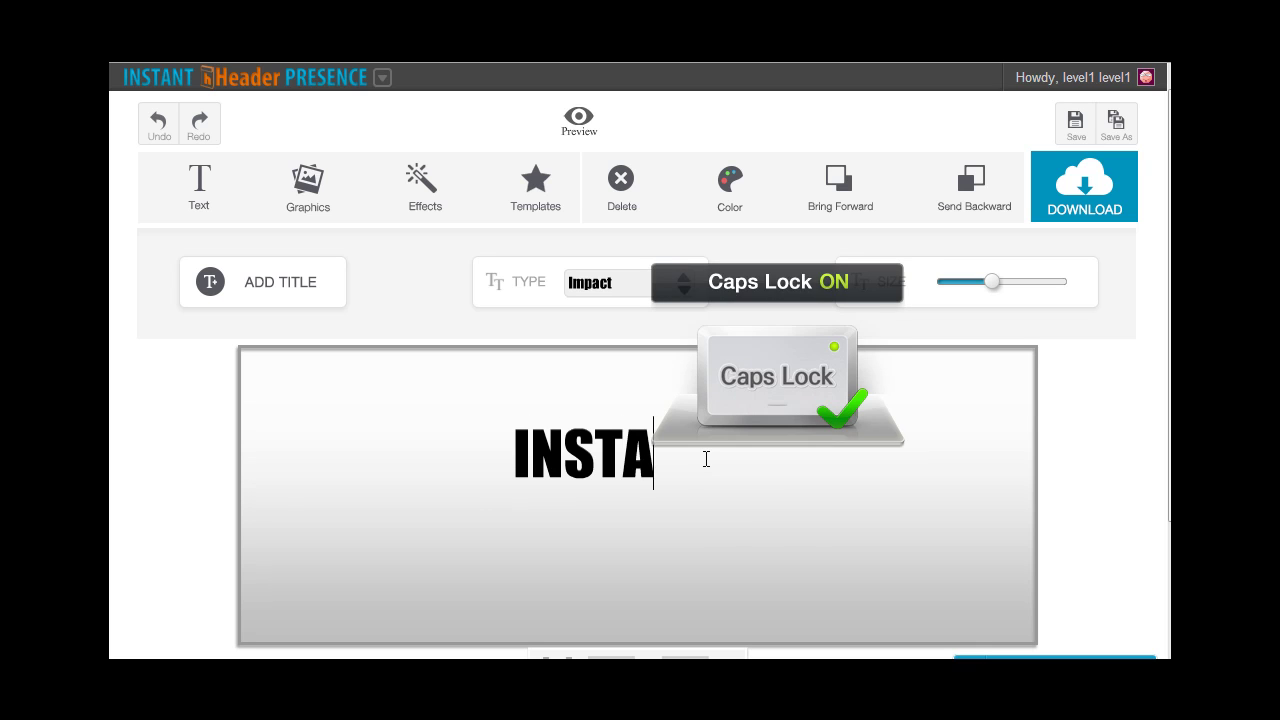
{"action": "type", "text": "NTHEADER"}
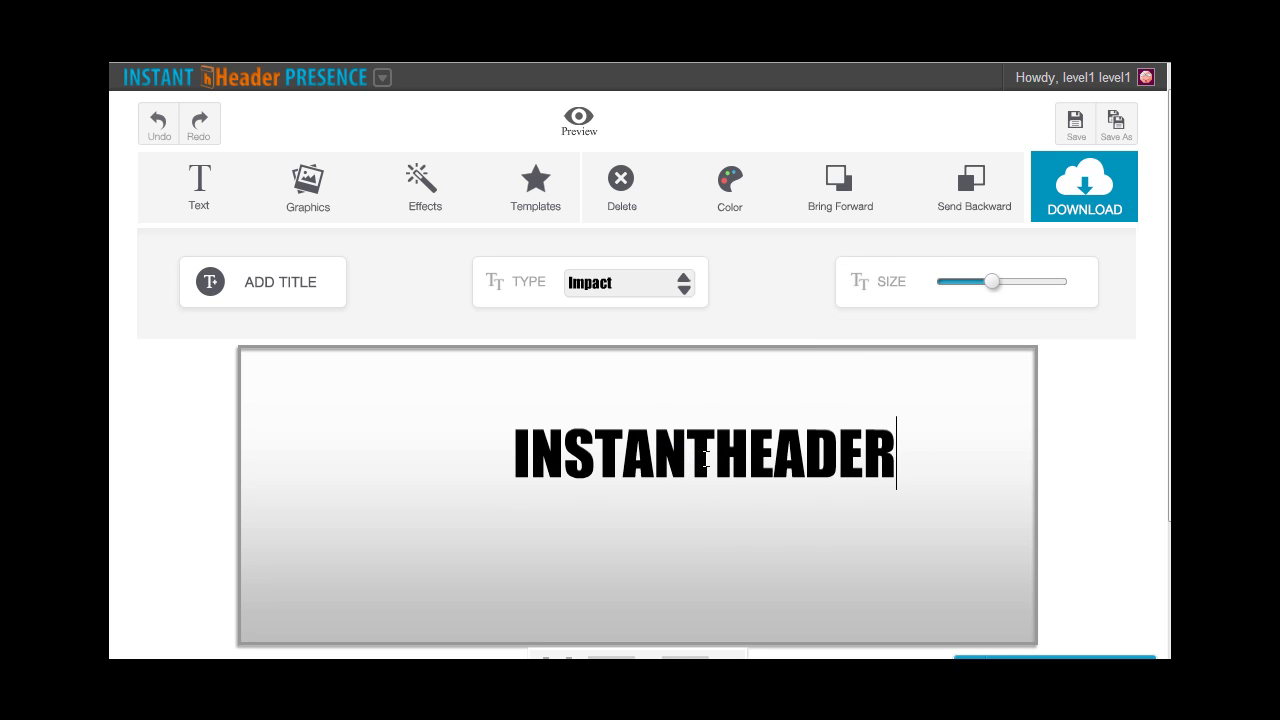
{"action": "type", "text": "PRESENCE"}
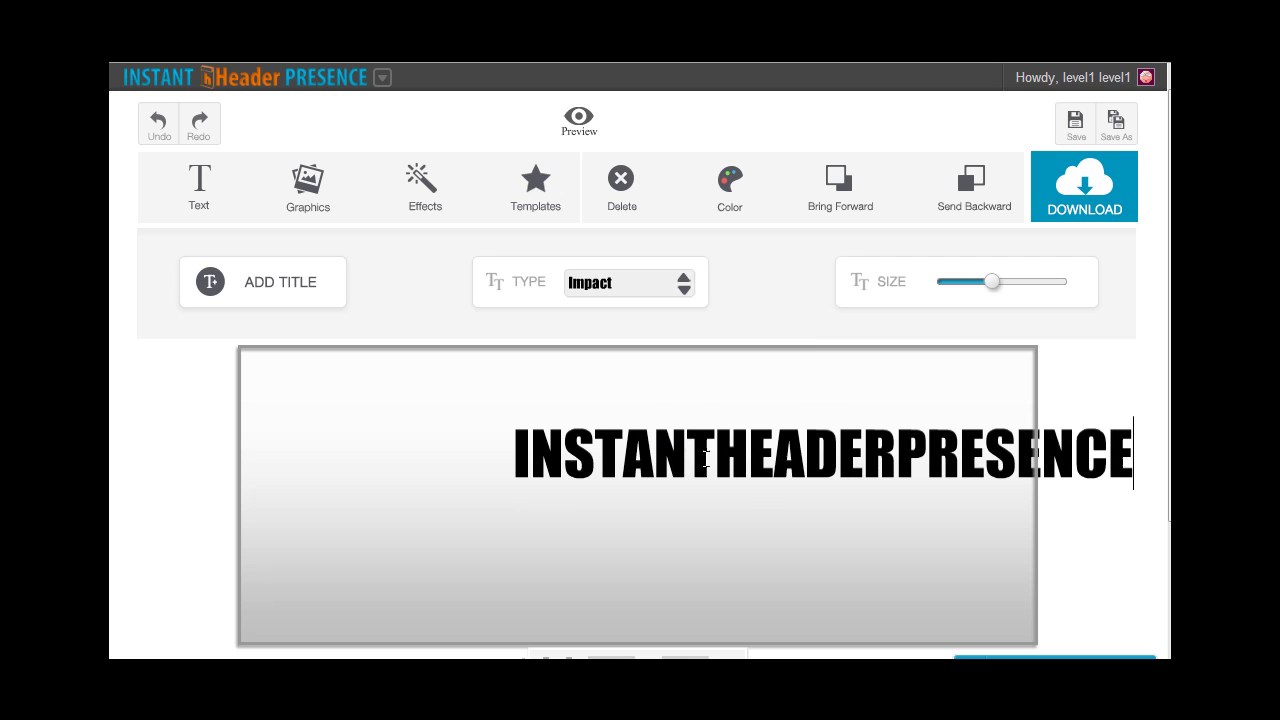
{"action": "left_click_drag", "start_coordinate": [777, 484], "coordinate": [636, 492]}
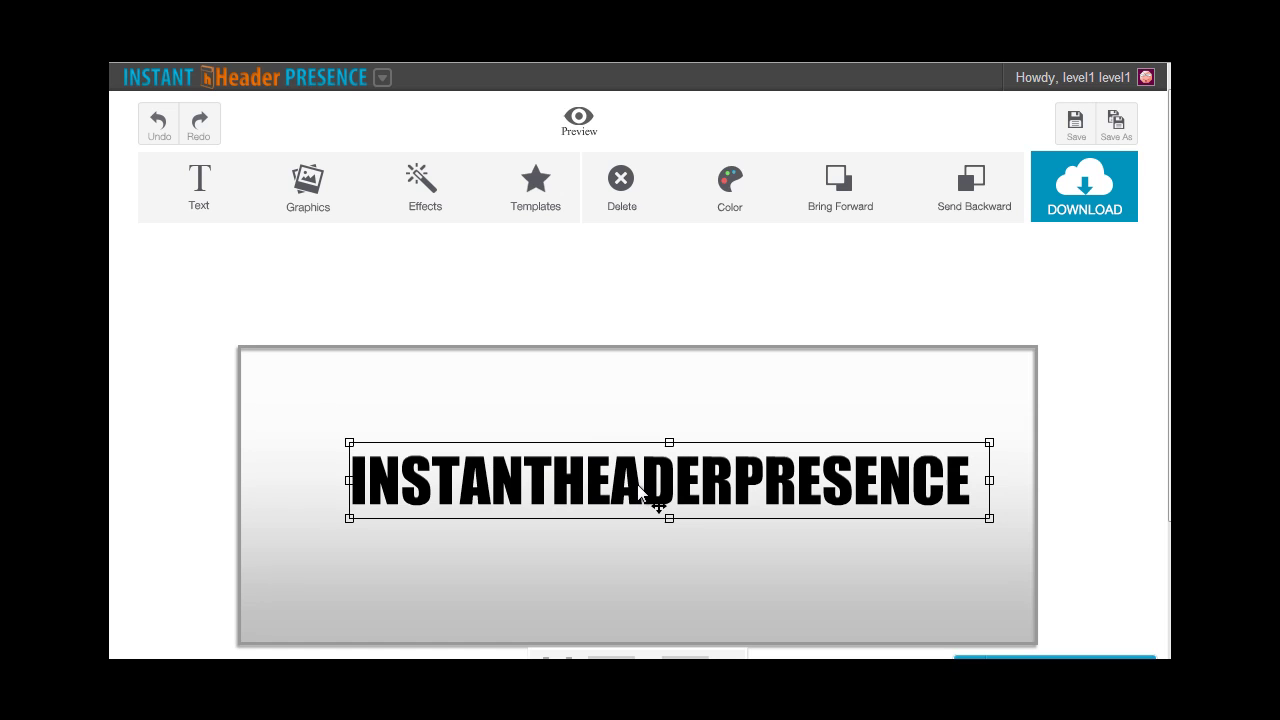
- Colour the title blue and the word HEADER orange (#d95c00)
{"action": "left_click", "coordinate": [732, 188]}
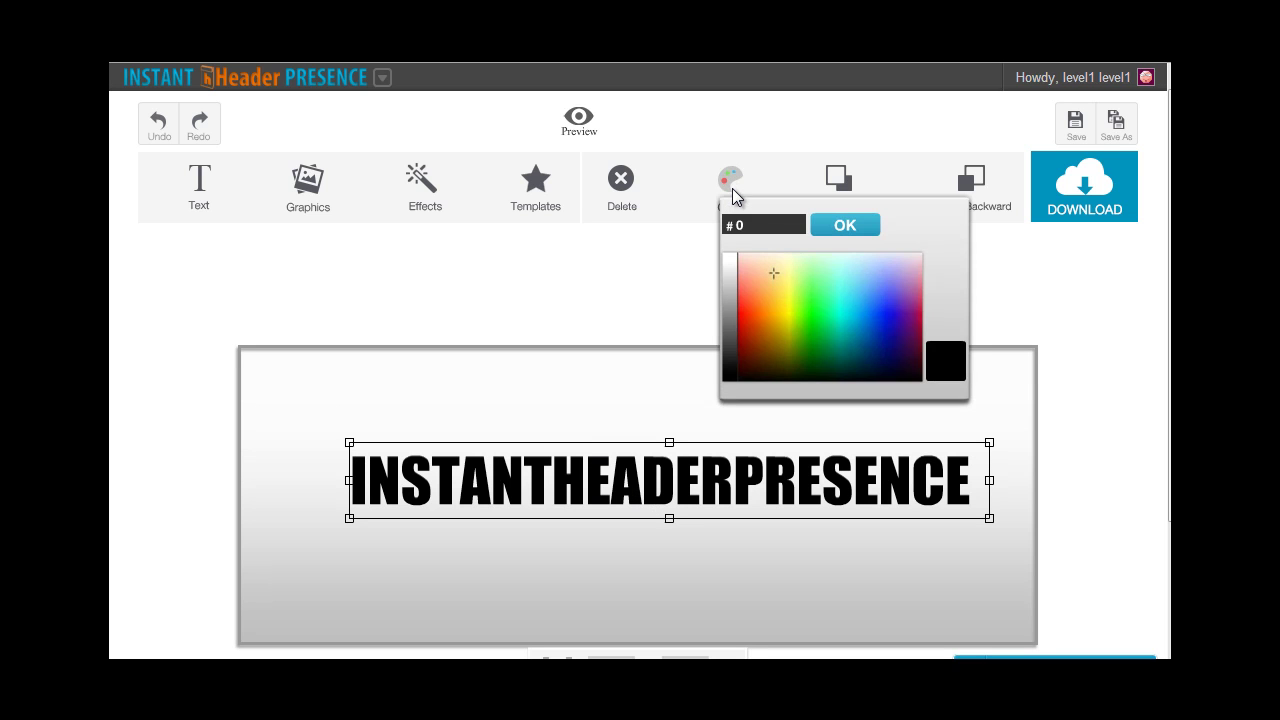
{"action": "left_click", "coordinate": [856, 326]}
{"action": "double_click", "coordinate": [708, 488]}
{"action": "left_click", "coordinate": [734, 490]}
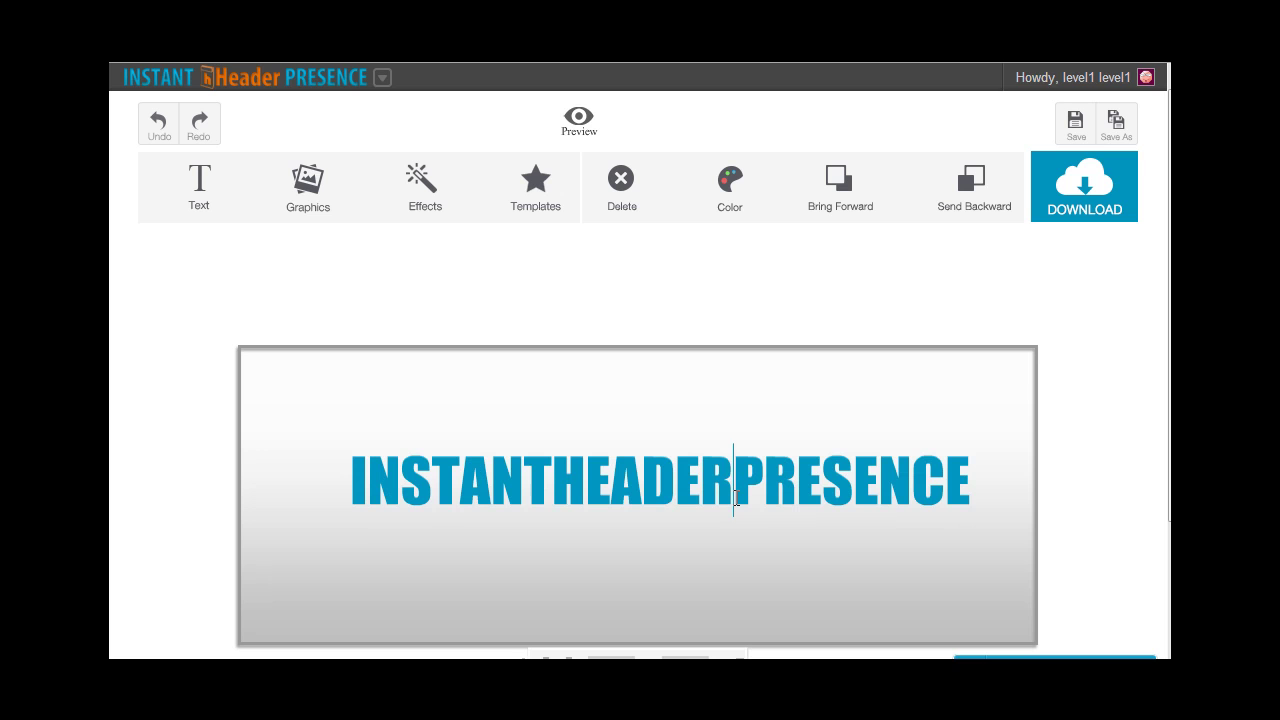
{"action": "left_click_drag", "start_coordinate": [552, 490], "coordinate": [734, 494]}
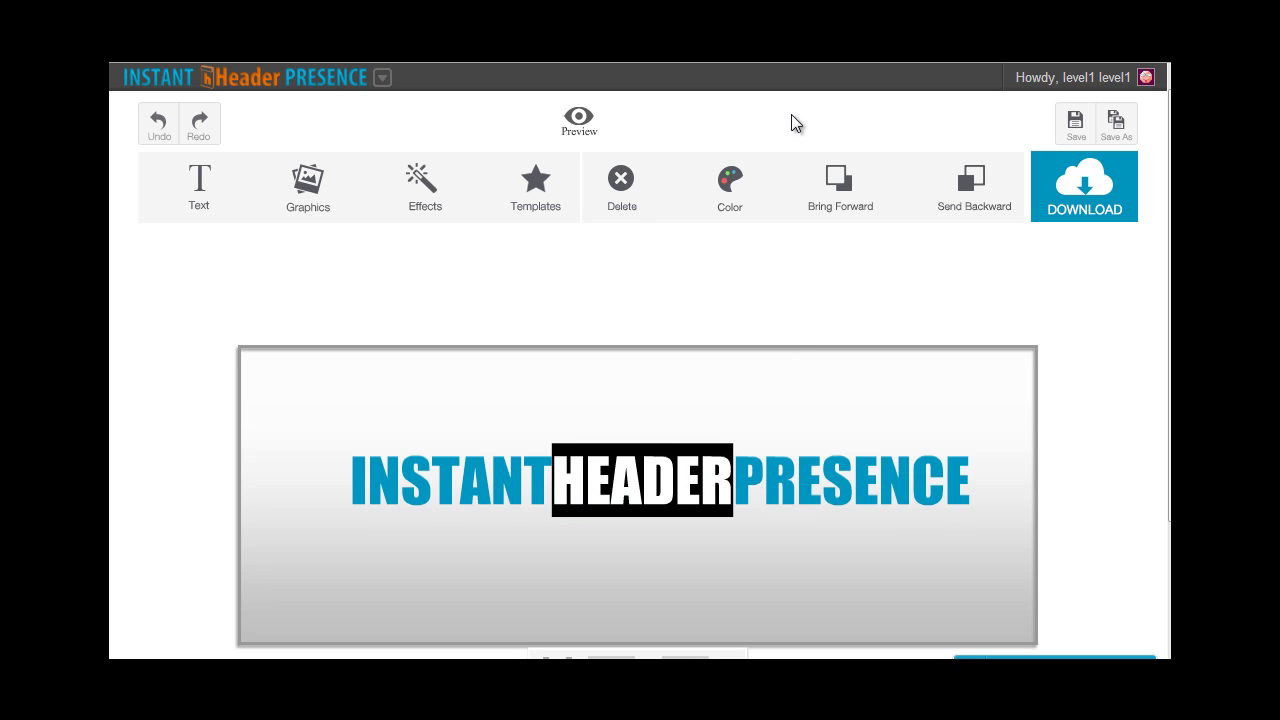
{"action": "left_click", "coordinate": [730, 190]}
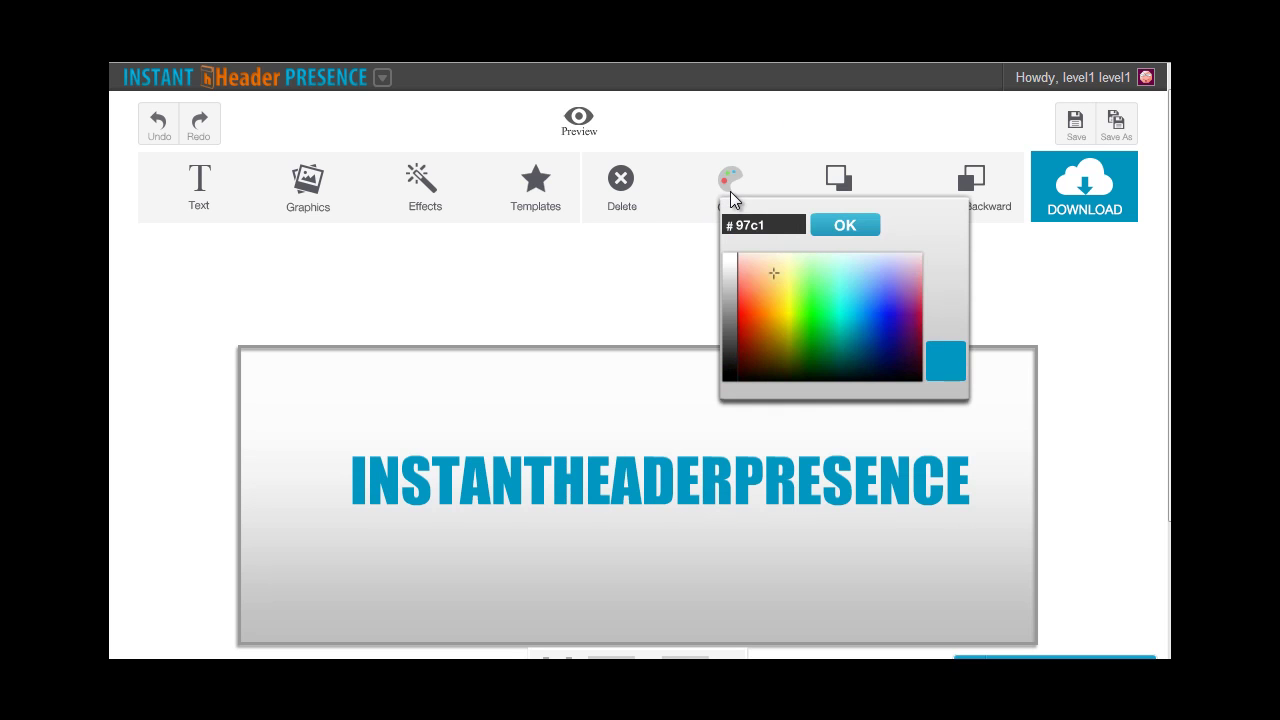
{"action": "left_click", "coordinate": [759, 323]}
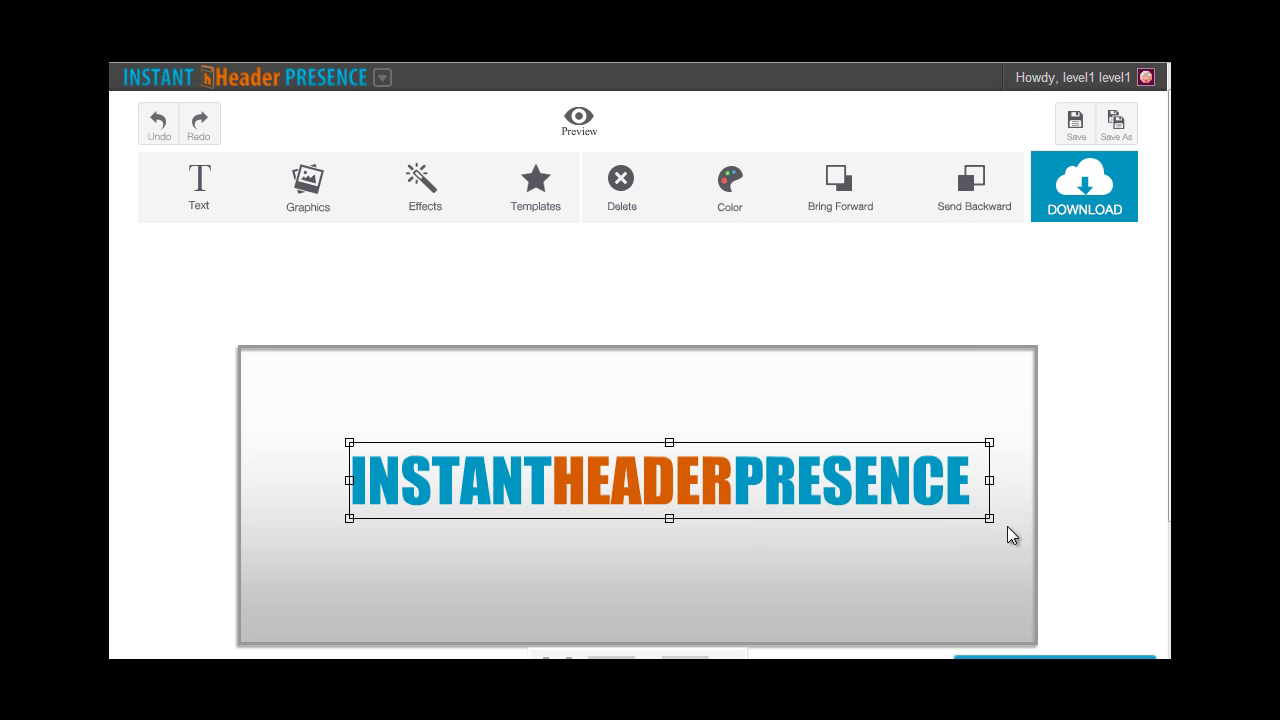
- Scale the title down slightly and move it higher on the banner
{"action": "left_click_drag", "start_coordinate": [989, 518], "coordinate": [940, 524]}
{"action": "mouse_move", "coordinate": [772, 470]}
{"action": "left_mouse_down"}
{"action": "mouse_move", "coordinate": [757, 440]}
{"action": "mouse_move", "coordinate": [749, 466]}
{"action": "left_mouse_up"}
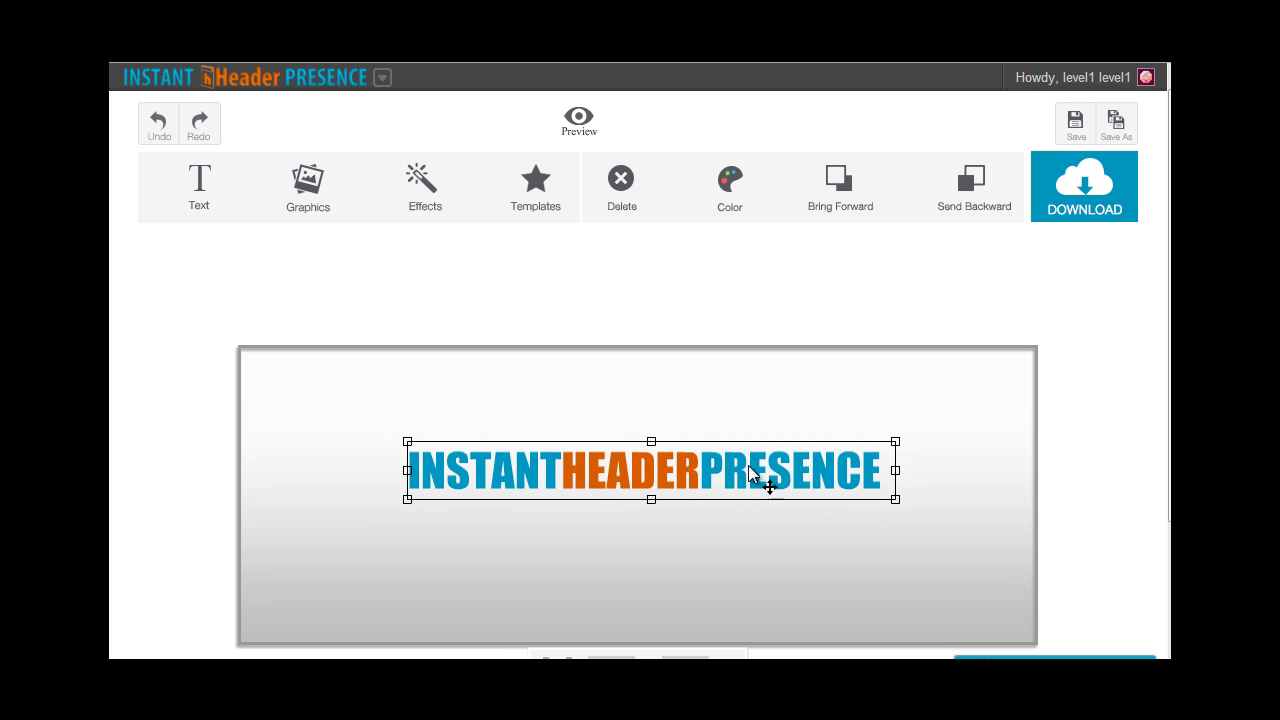
{"action": "left_click", "coordinate": [204, 212]}
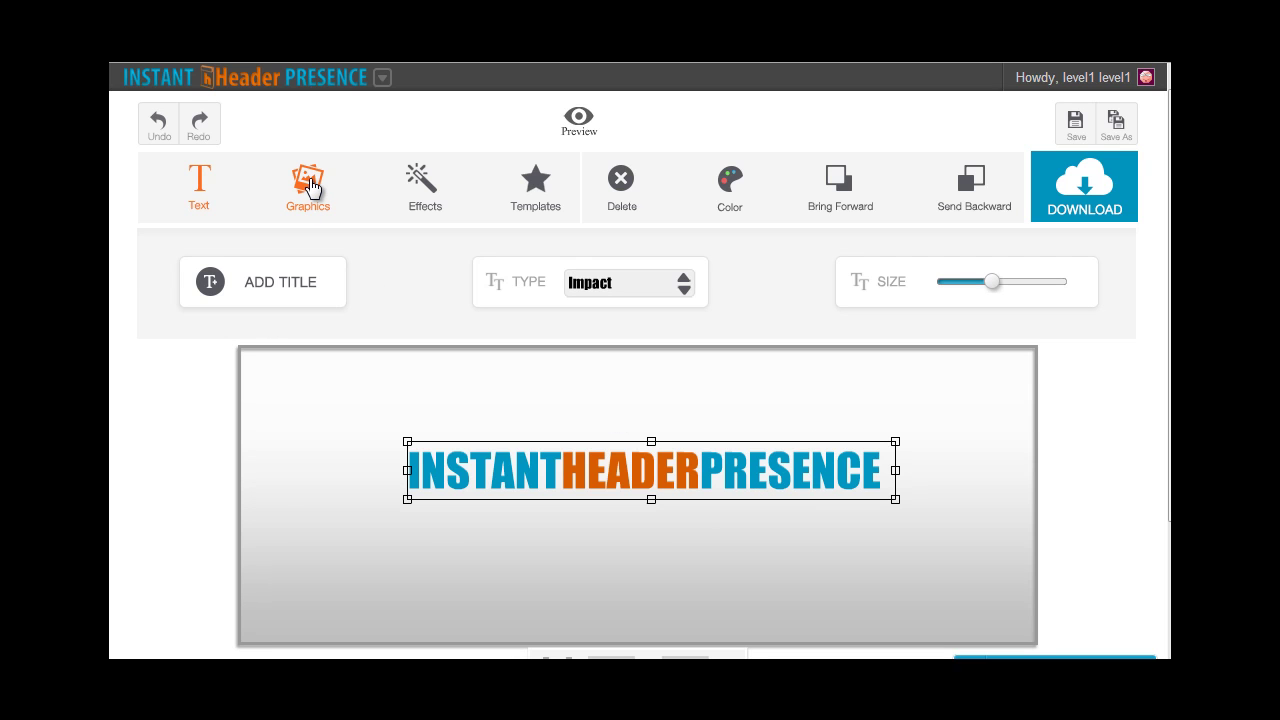
- Browse the GRAPHICS and SHAPES categories, then scroll GRAPHICS to the lightbulb, padlock and clock clip-art
{"action": "left_click", "coordinate": [312, 187]}
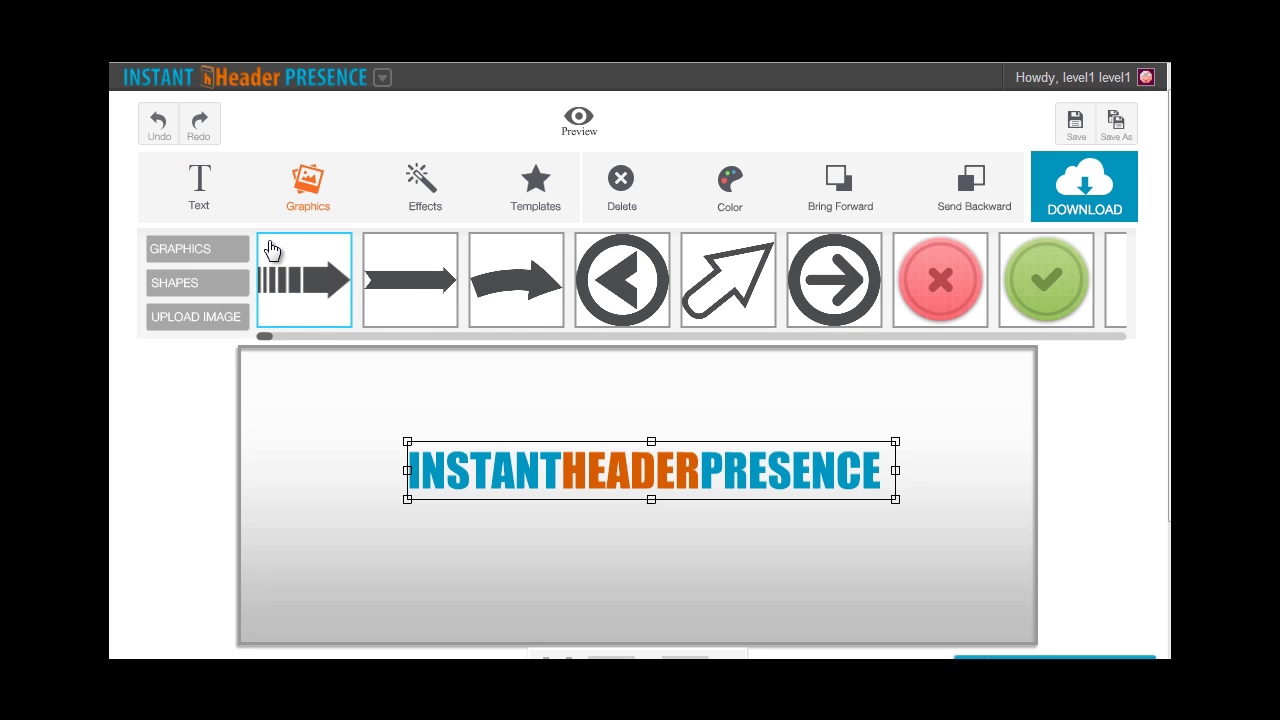
{"action": "left_click", "coordinate": [221, 255]}
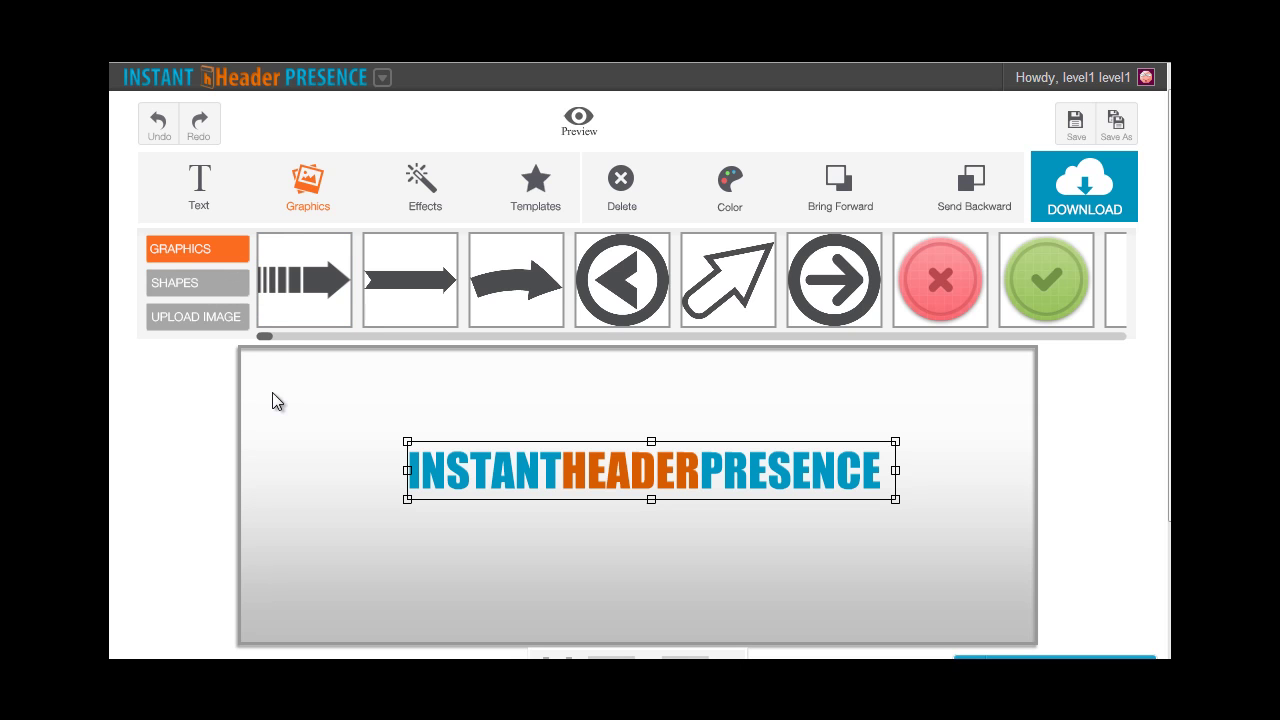
{"action": "left_click", "coordinate": [231, 286]}
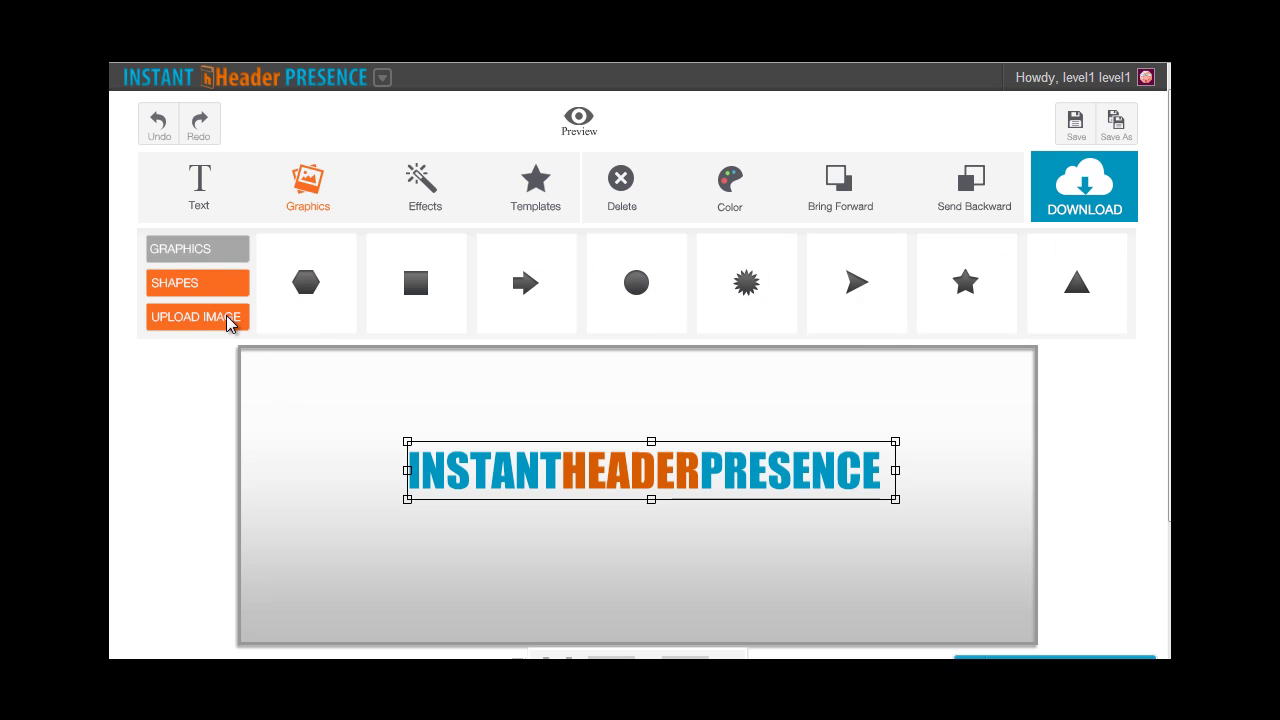
{"action": "left_click", "coordinate": [205, 250]}
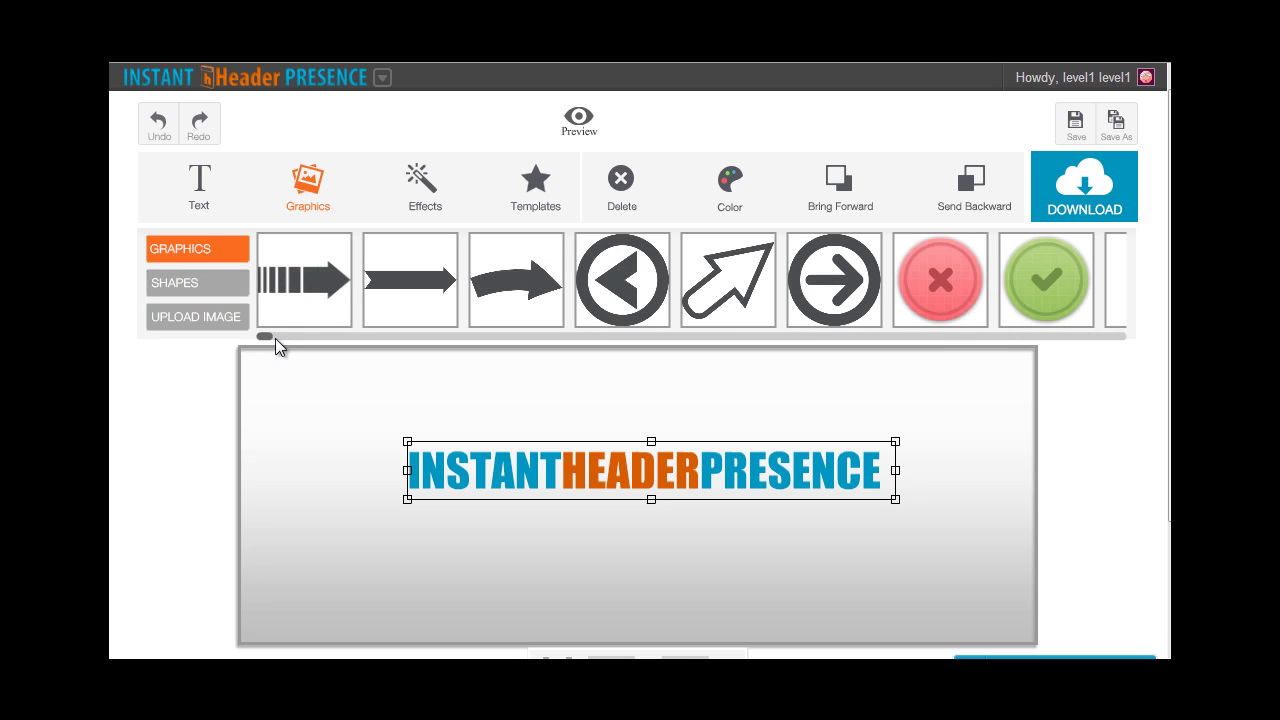
{"action": "left_click_drag", "start_coordinate": [269, 336], "coordinate": [783, 314]}
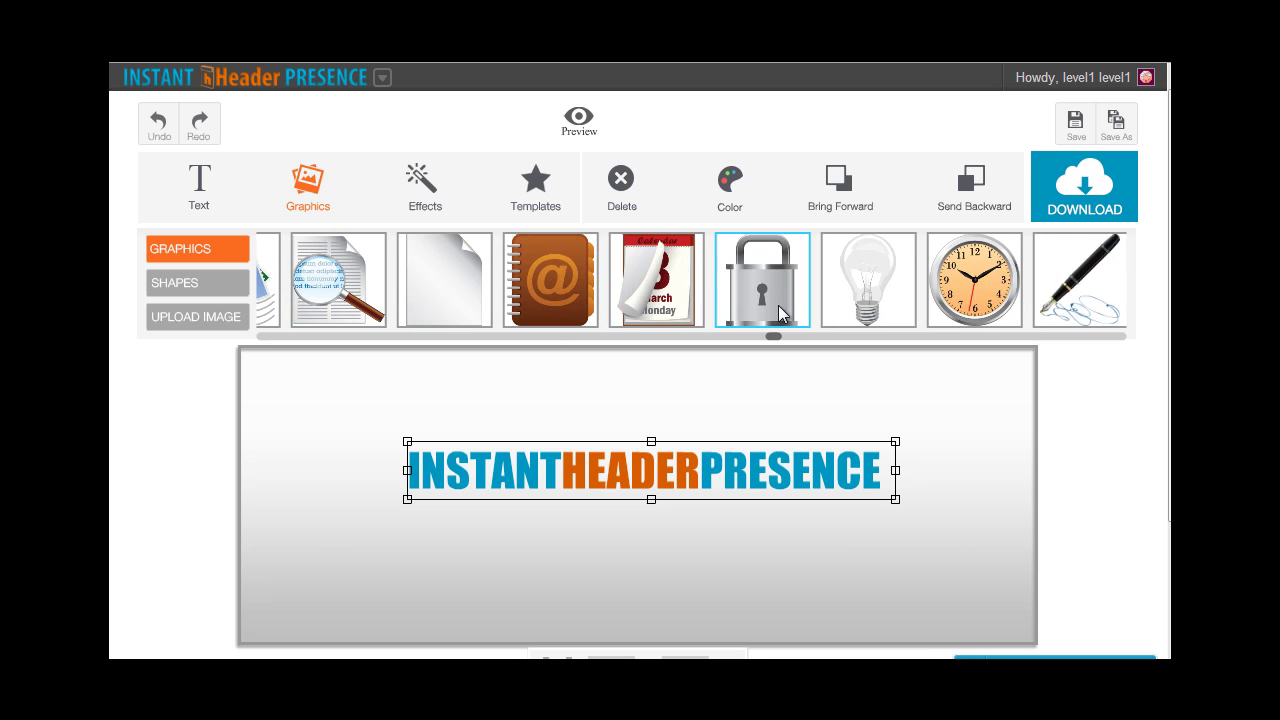
- Add the lightbulb graphic at the banner's left, shrinking and rotating it slightly
{"action": "left_click", "coordinate": [862, 288]}
{"action": "left_click_drag", "start_coordinate": [313, 472], "coordinate": [390, 506]}
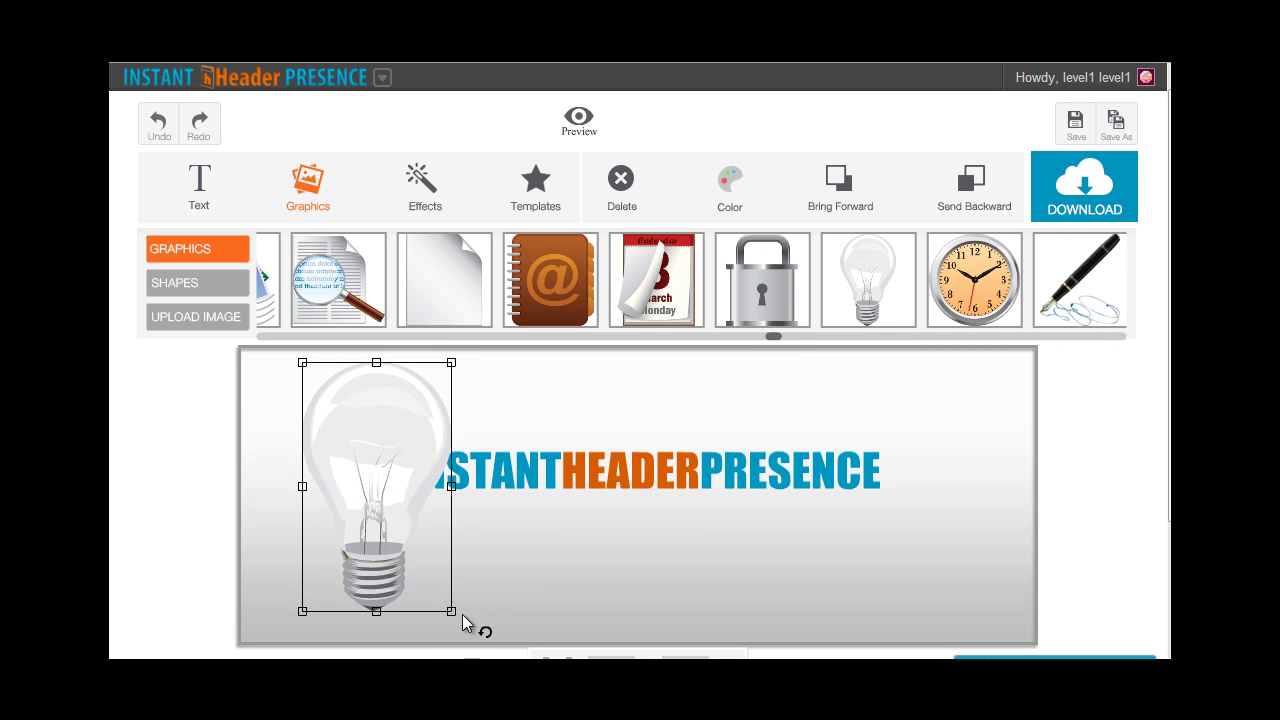
{"action": "left_click_drag", "start_coordinate": [457, 617], "coordinate": [451, 608]}
{"action": "mouse_move", "coordinate": [367, 480]}
{"action": "left_mouse_down"}
{"action": "mouse_move", "coordinate": [370, 493]}
{"action": "mouse_move", "coordinate": [367, 479]}
{"action": "left_mouse_up"}
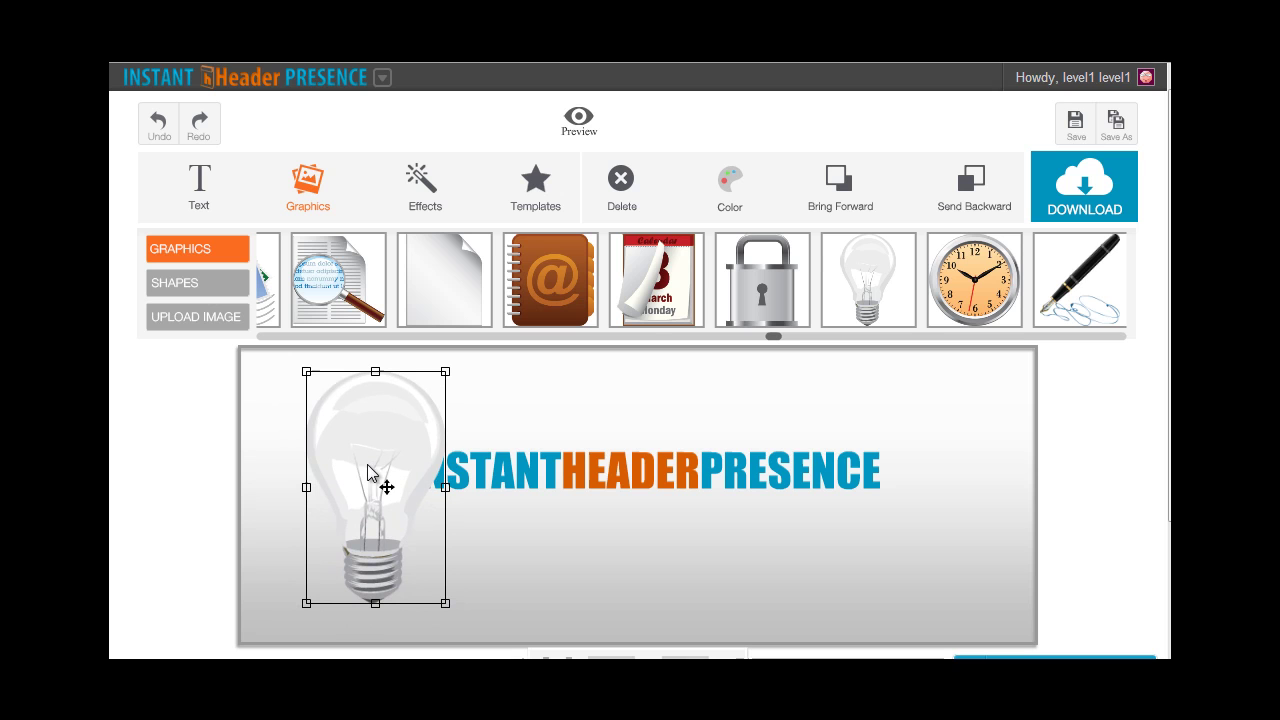
{"action": "left_click_drag", "start_coordinate": [456, 617], "coordinate": [480, 614]}
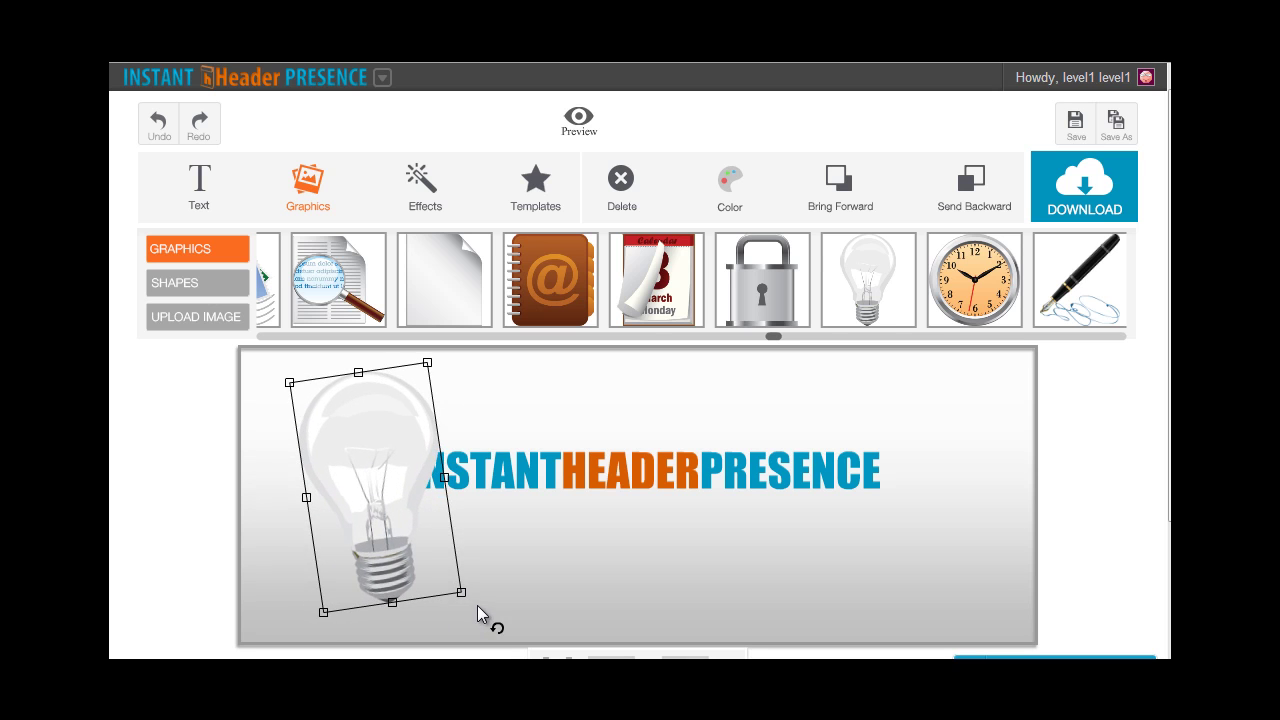
{"action": "left_click_drag", "start_coordinate": [396, 540], "coordinate": [429, 541]}
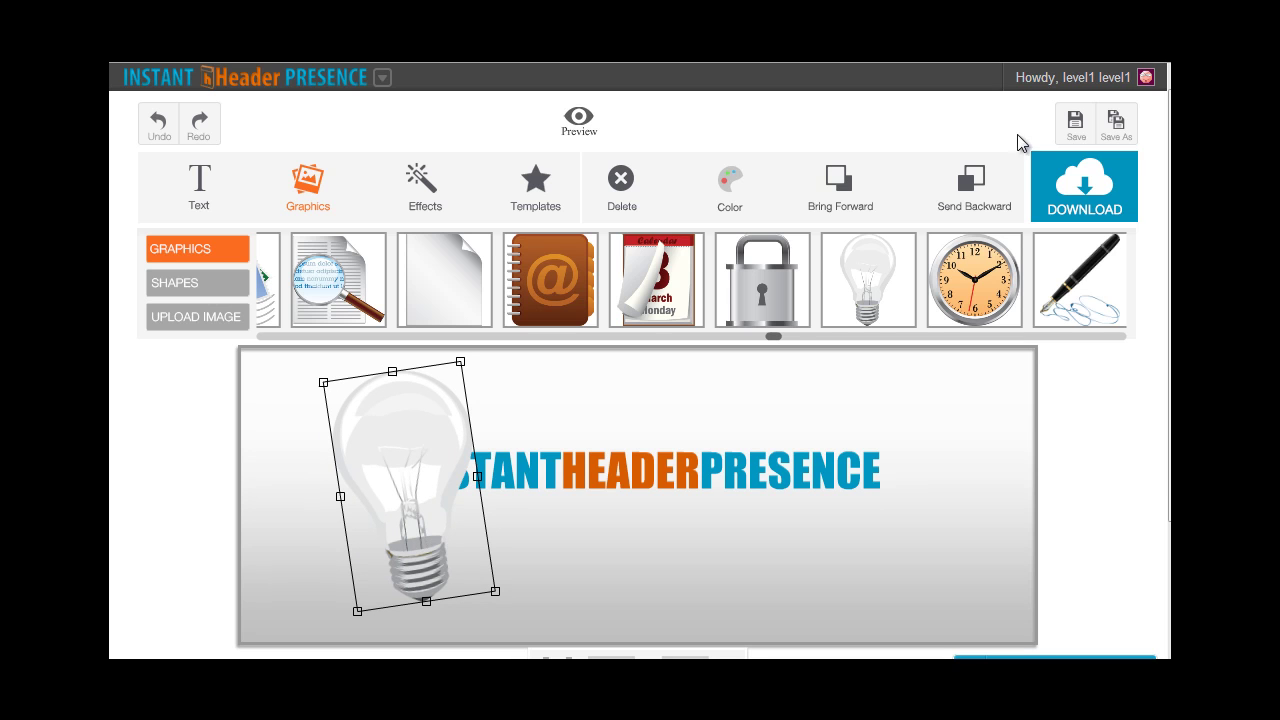
- Try layering the lightbulb behind and in front of the title, then delete it
{"action": "left_click", "coordinate": [977, 186]}
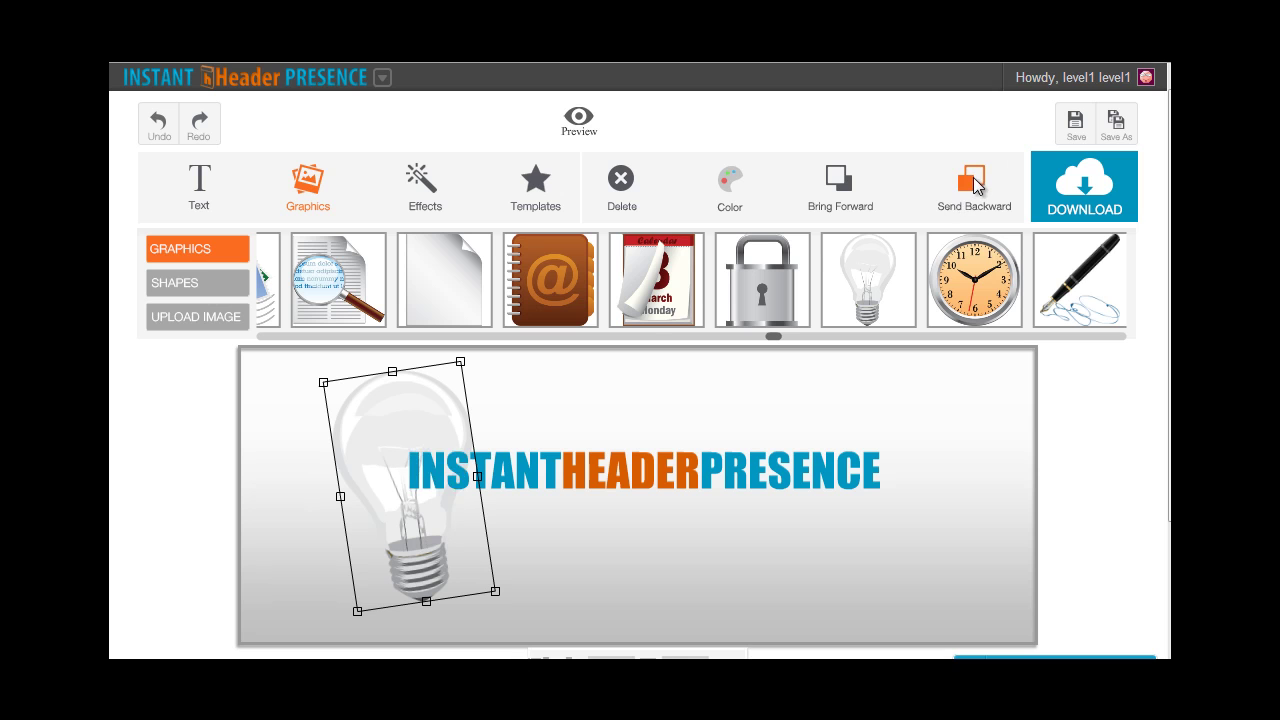
{"action": "left_click", "coordinate": [842, 182]}
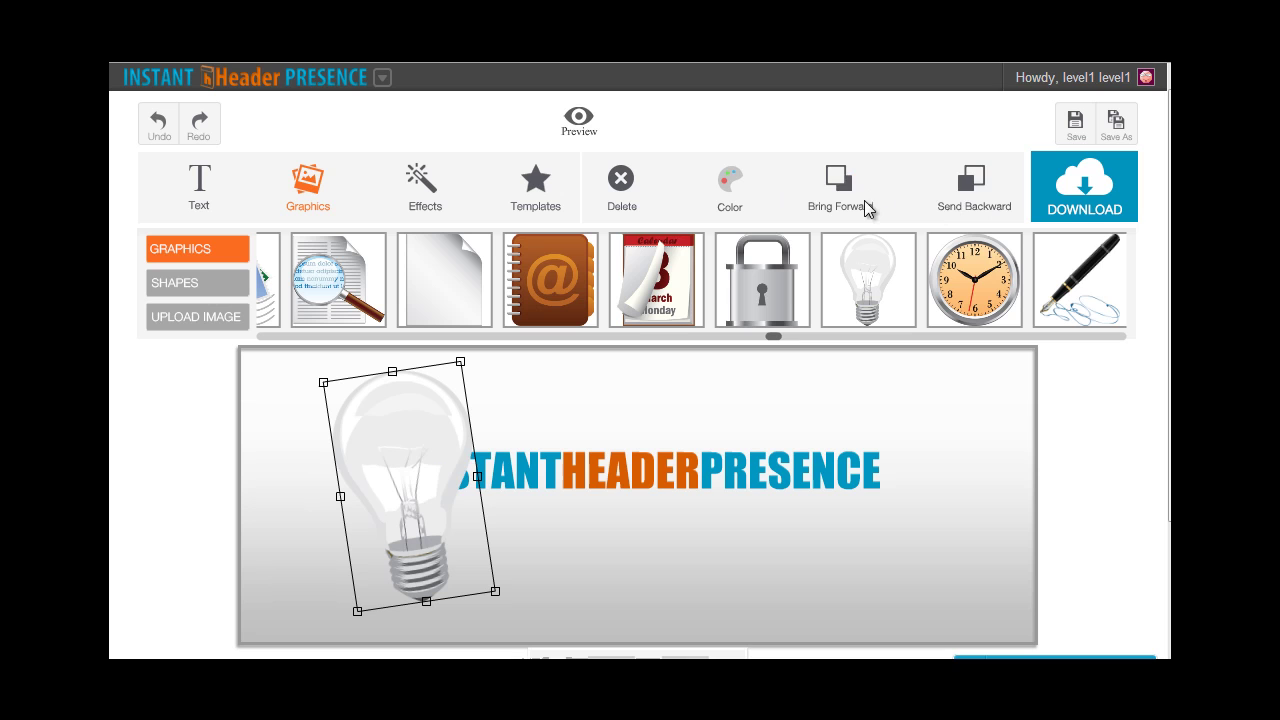
{"action": "left_click", "coordinate": [976, 190]}
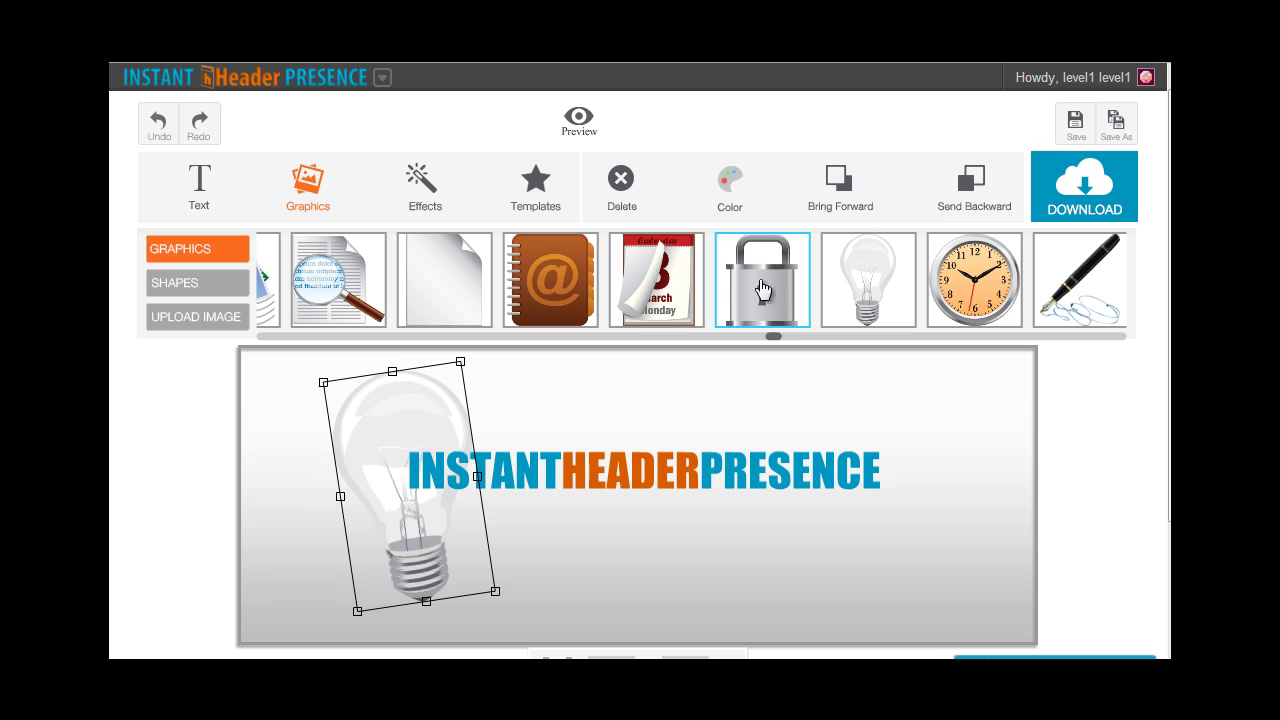
{"action": "left_click", "coordinate": [622, 207]}
{"action": "left_click", "coordinate": [822, 491]}
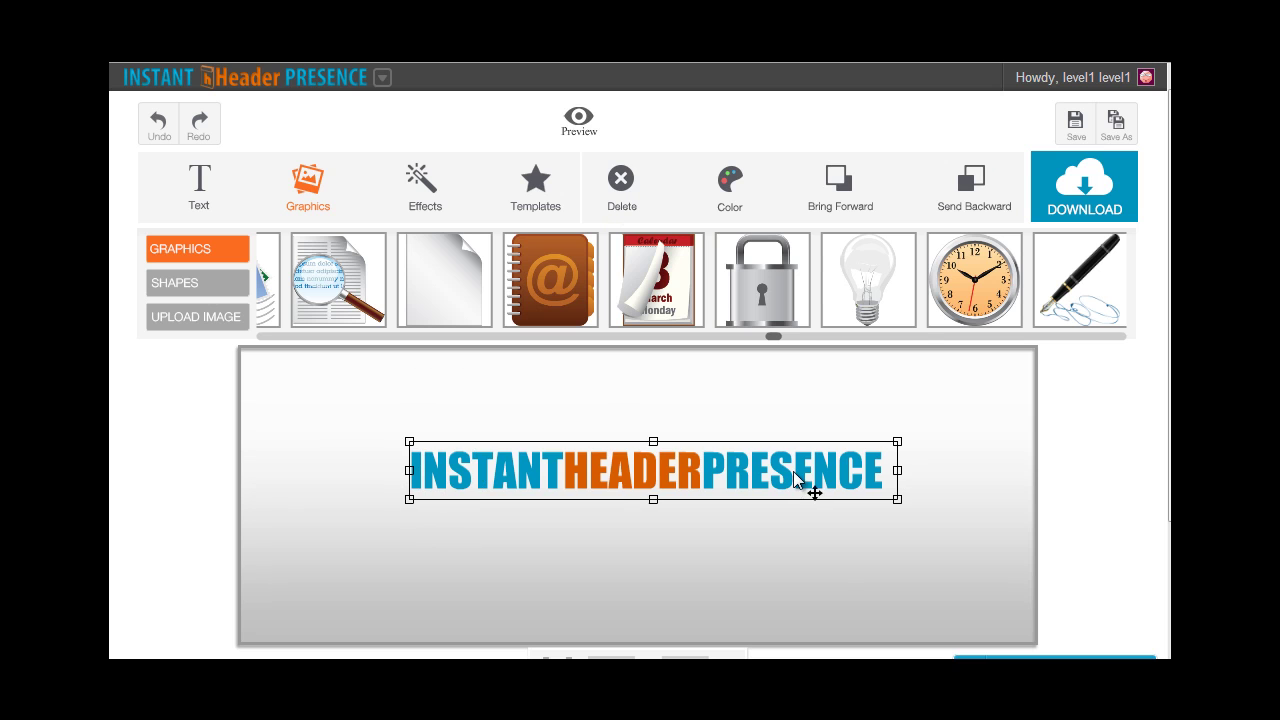
- Add a small Twitter icon beneath the title
{"action": "left_click_drag", "start_coordinate": [773, 336], "coordinate": [872, 364]}
{"action": "left_click", "coordinate": [593, 297]}
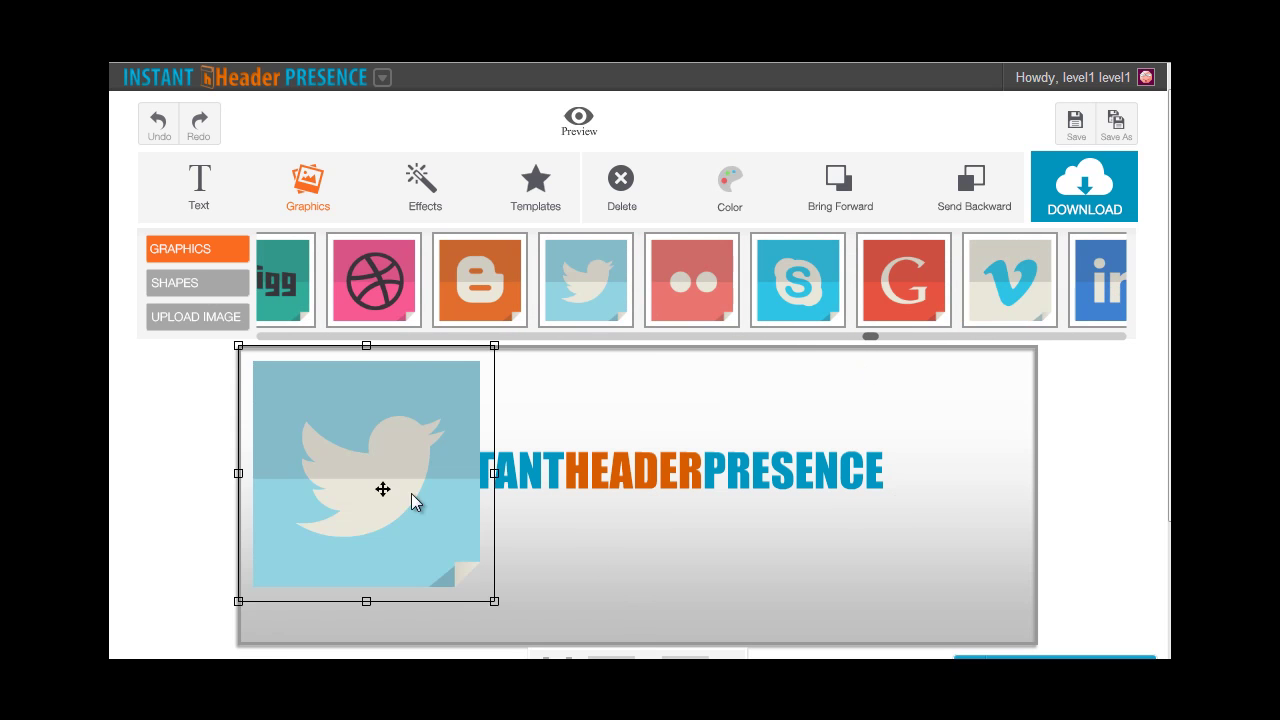
{"action": "left_click_drag", "start_coordinate": [411, 493], "coordinate": [531, 546]}
{"action": "left_click_drag", "start_coordinate": [617, 404], "coordinate": [552, 560]}
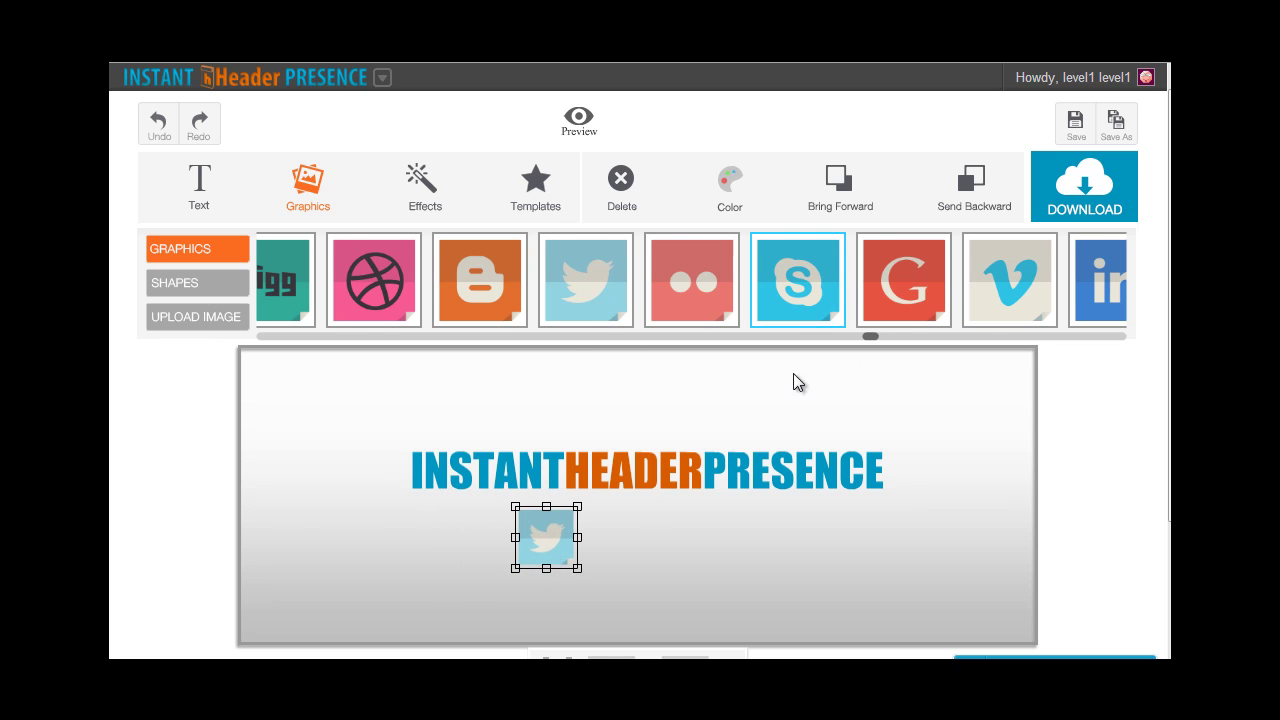
- Add a Skype icon next to the Twitter icon, sized to match
{"action": "left_click", "coordinate": [797, 280]}
{"action": "left_click_drag", "start_coordinate": [435, 464], "coordinate": [745, 519]}
{"action": "left_click_drag", "start_coordinate": [551, 404], "coordinate": [607, 547]}
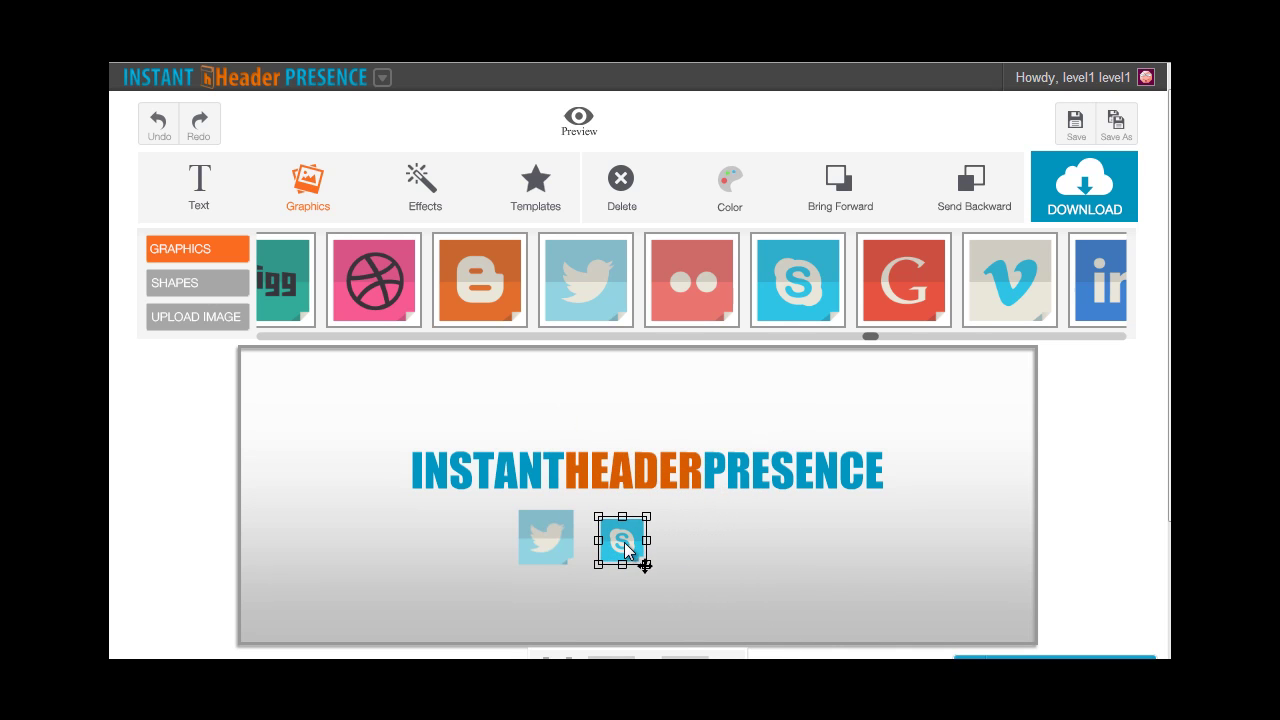
{"action": "left_click_drag", "start_coordinate": [648, 559], "coordinate": [674, 571]}
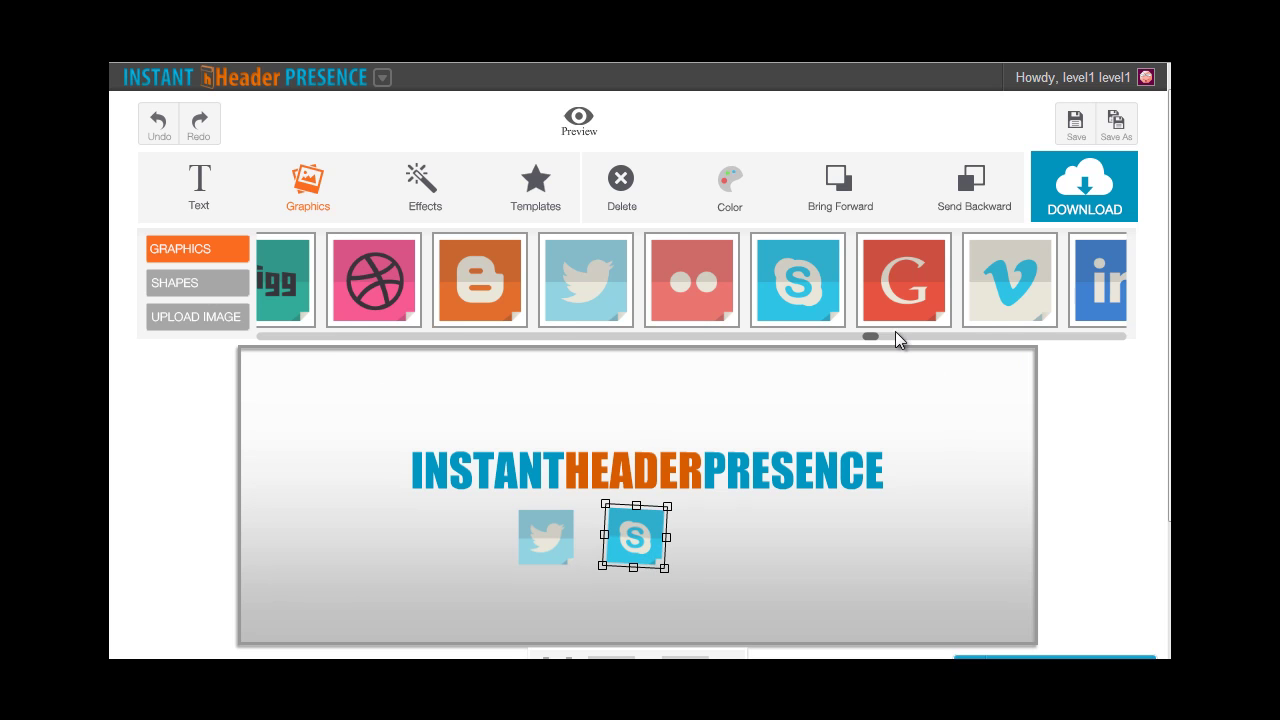
- Add the Facebook graphic and rotate it, using undo and redo on the rotation
{"action": "left_click_drag", "start_coordinate": [870, 336], "coordinate": [852, 336]}
{"action": "left_click", "coordinate": [452, 292]}
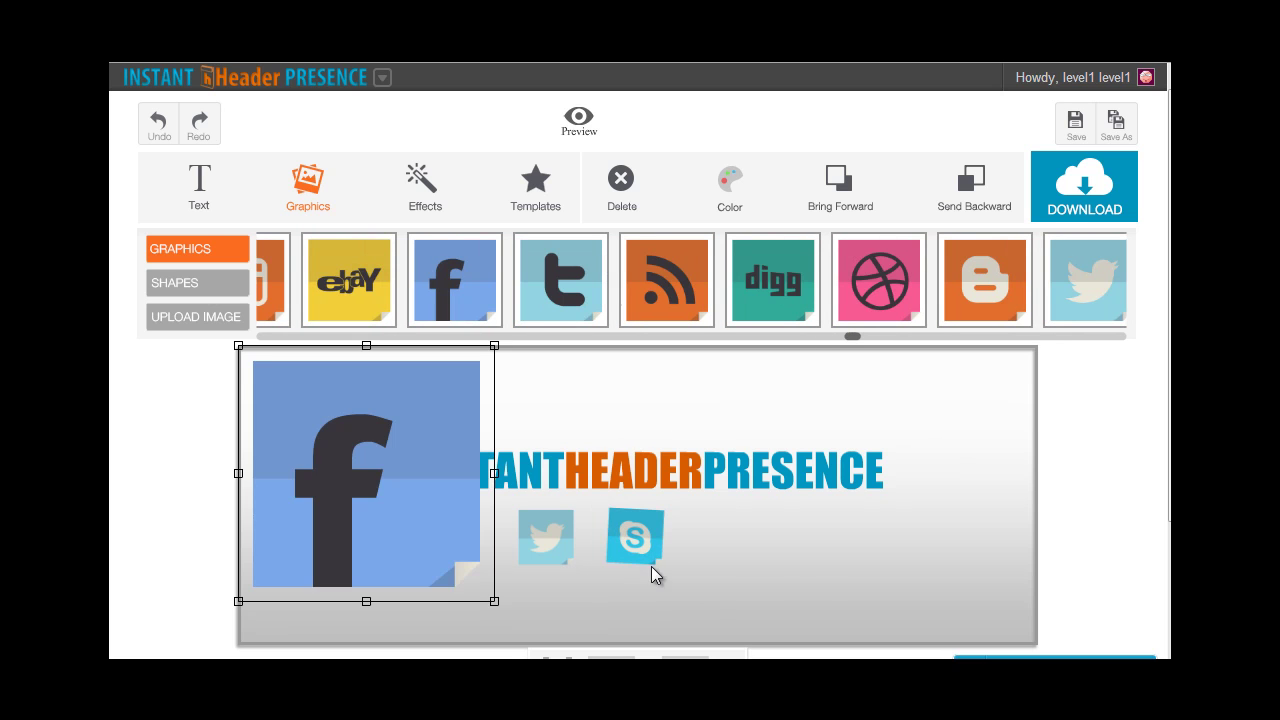
{"action": "left_click_drag", "start_coordinate": [437, 526], "coordinate": [670, 558]}
{"action": "left_click_drag", "start_coordinate": [486, 386], "coordinate": [574, 456]}
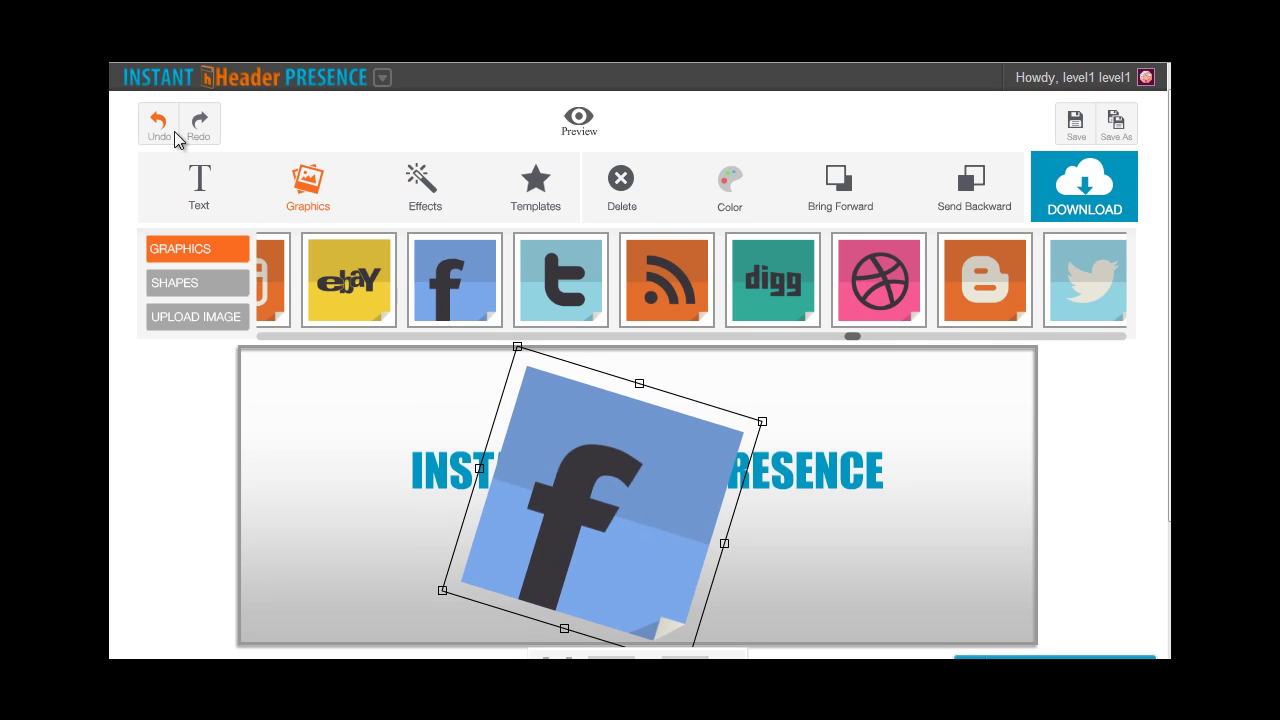
{"action": "left_click", "coordinate": [177, 137]}
{"action": "left_click", "coordinate": [665, 457]}
{"action": "left_click", "coordinate": [166, 136]}
{"action": "left_click", "coordinate": [199, 124]}
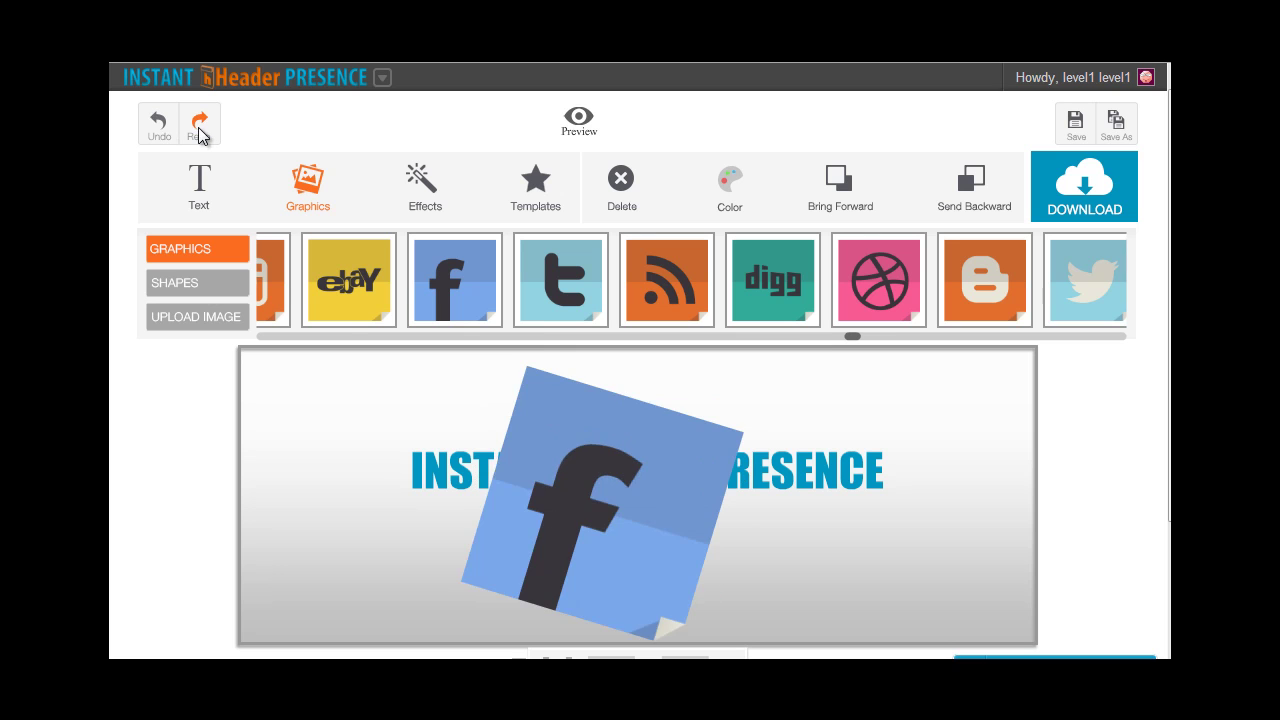
{"action": "left_click", "coordinate": [170, 134]}
- Shrink the Facebook icon, place it beside Skype, and rotate it nearly upright
{"action": "left_click", "coordinate": [558, 464]}
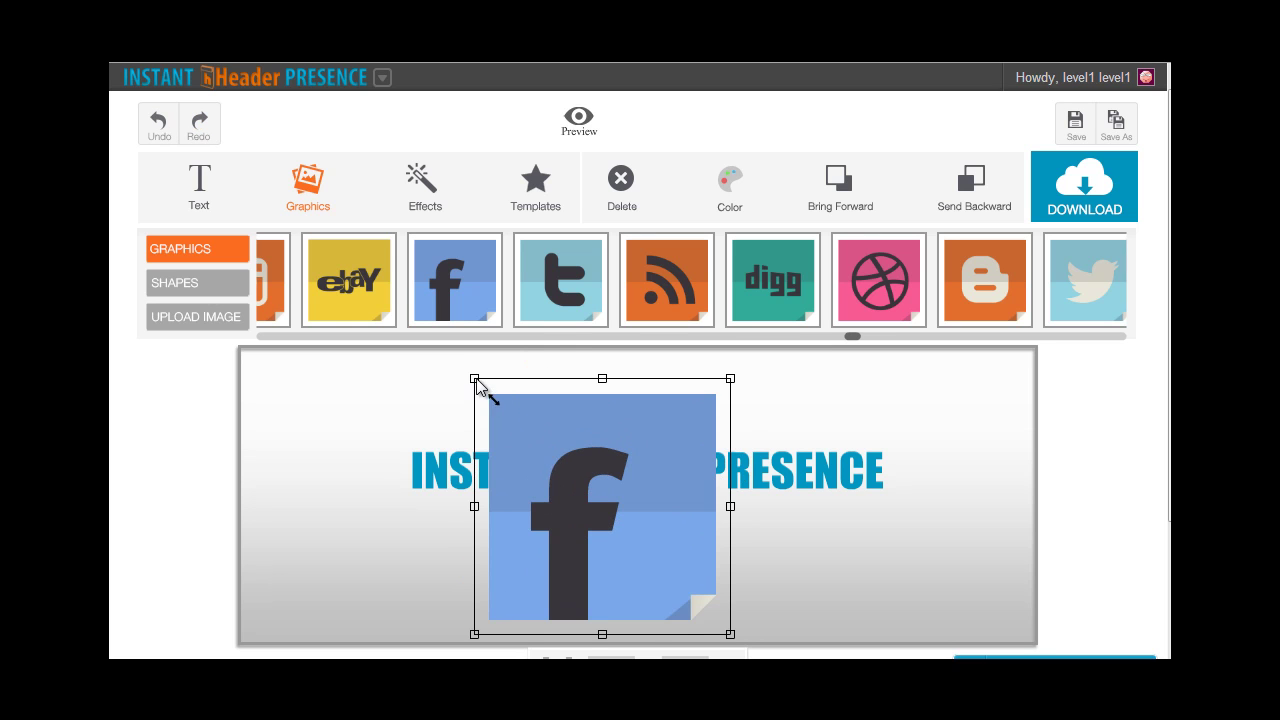
{"action": "left_click_drag", "start_coordinate": [480, 376], "coordinate": [572, 462]}
{"action": "left_click_drag", "start_coordinate": [610, 502], "coordinate": [722, 545]}
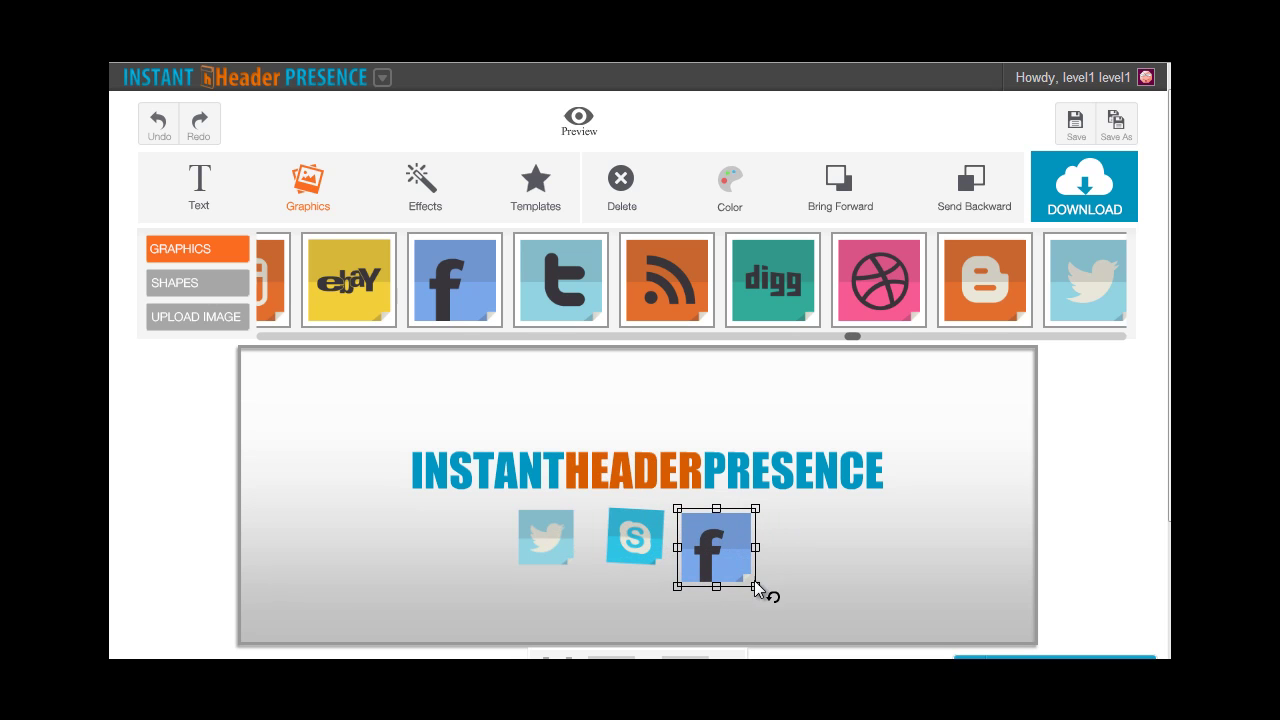
{"action": "mouse_move", "coordinate": [755, 591]}
{"action": "left_mouse_down"}
{"action": "mouse_move", "coordinate": [800, 597]}
{"action": "mouse_move", "coordinate": [766, 578]}
{"action": "left_mouse_up"}
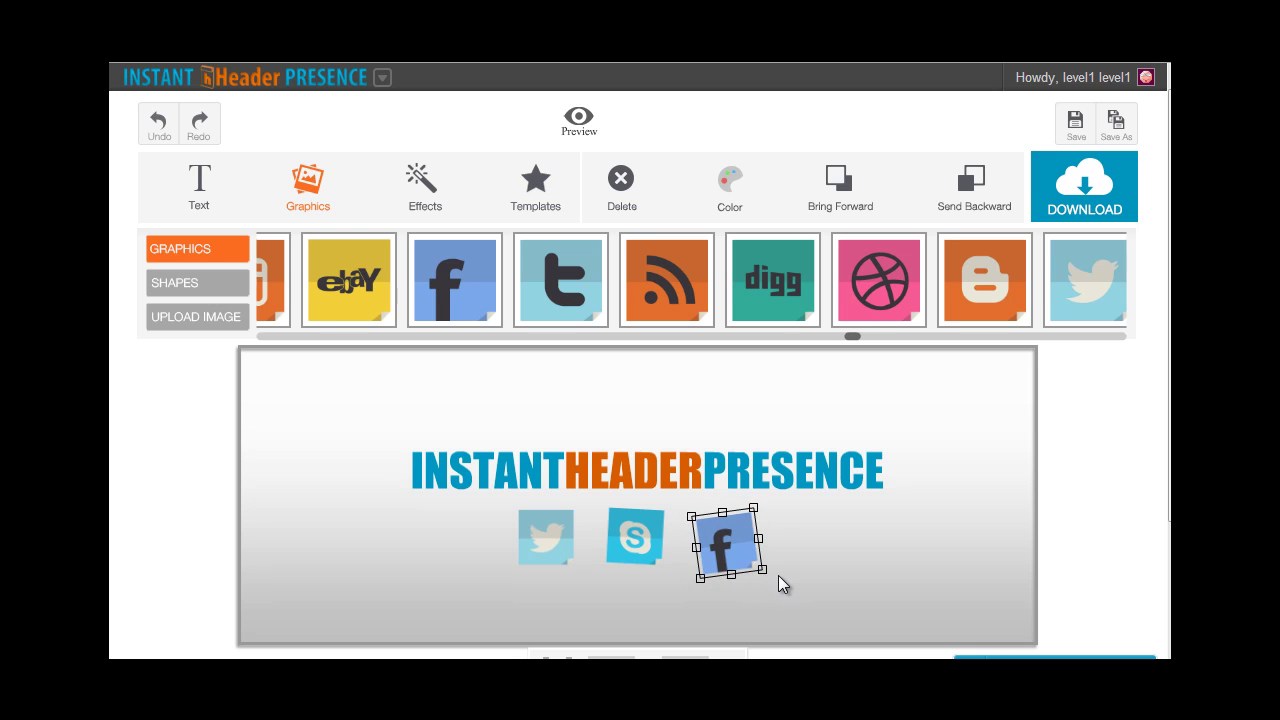
{"action": "left_click", "coordinate": [777, 580]}
{"action": "left_click", "coordinate": [775, 579]}
{"action": "left_click", "coordinate": [764, 570]}
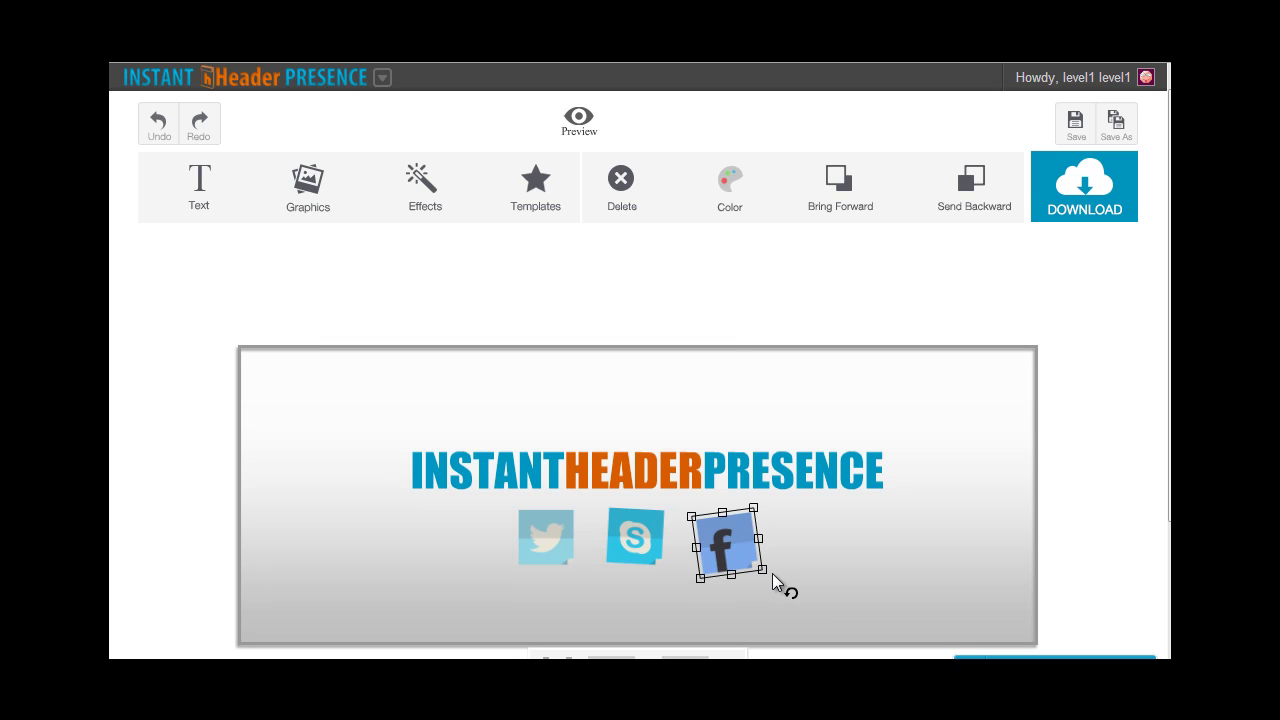
{"action": "left_click_drag", "start_coordinate": [772, 573], "coordinate": [744, 550]}
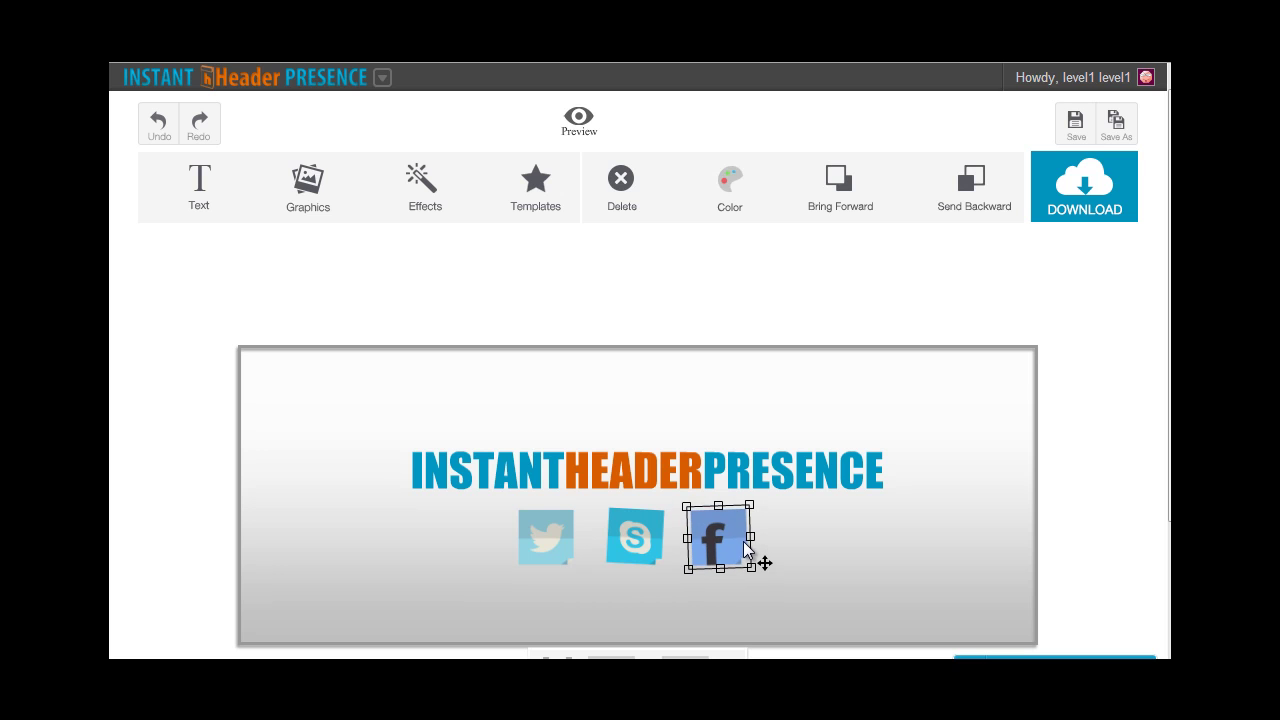
- Add a square shape above the title and recolour it, ending on light blue
{"action": "left_click", "coordinate": [306, 208]}
{"action": "left_click", "coordinate": [220, 284]}
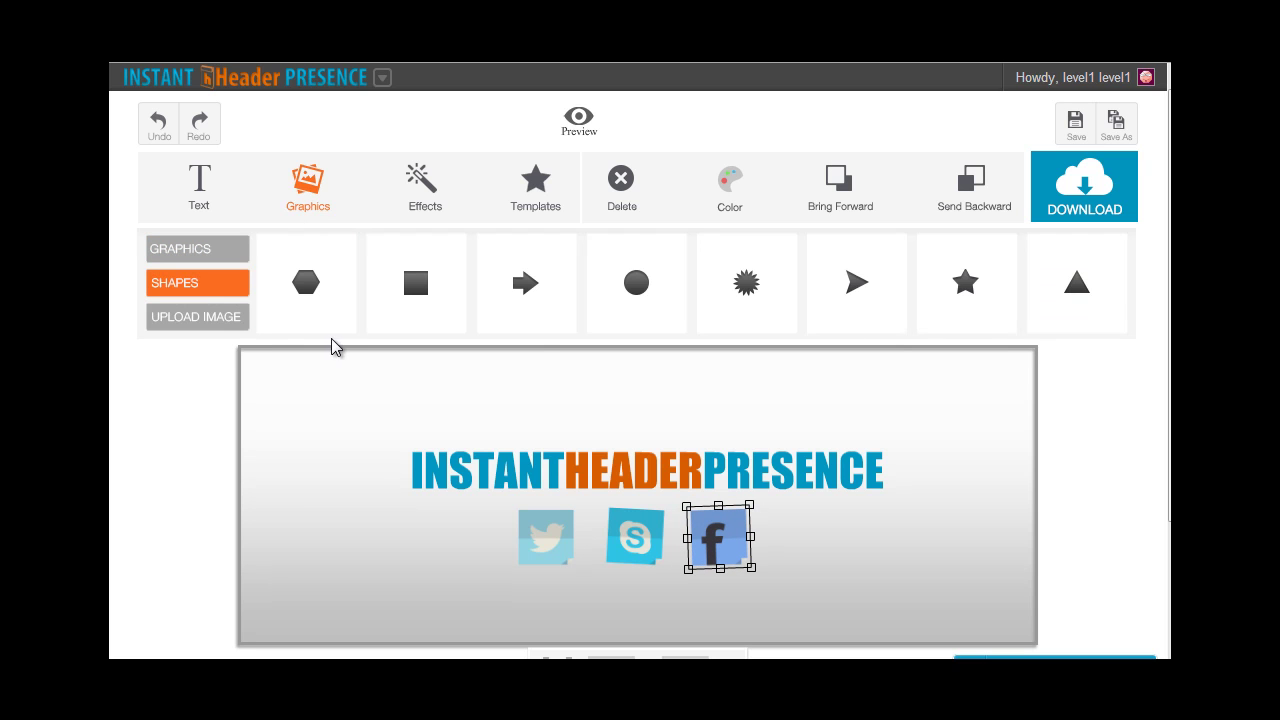
{"action": "left_click", "coordinate": [404, 327]}
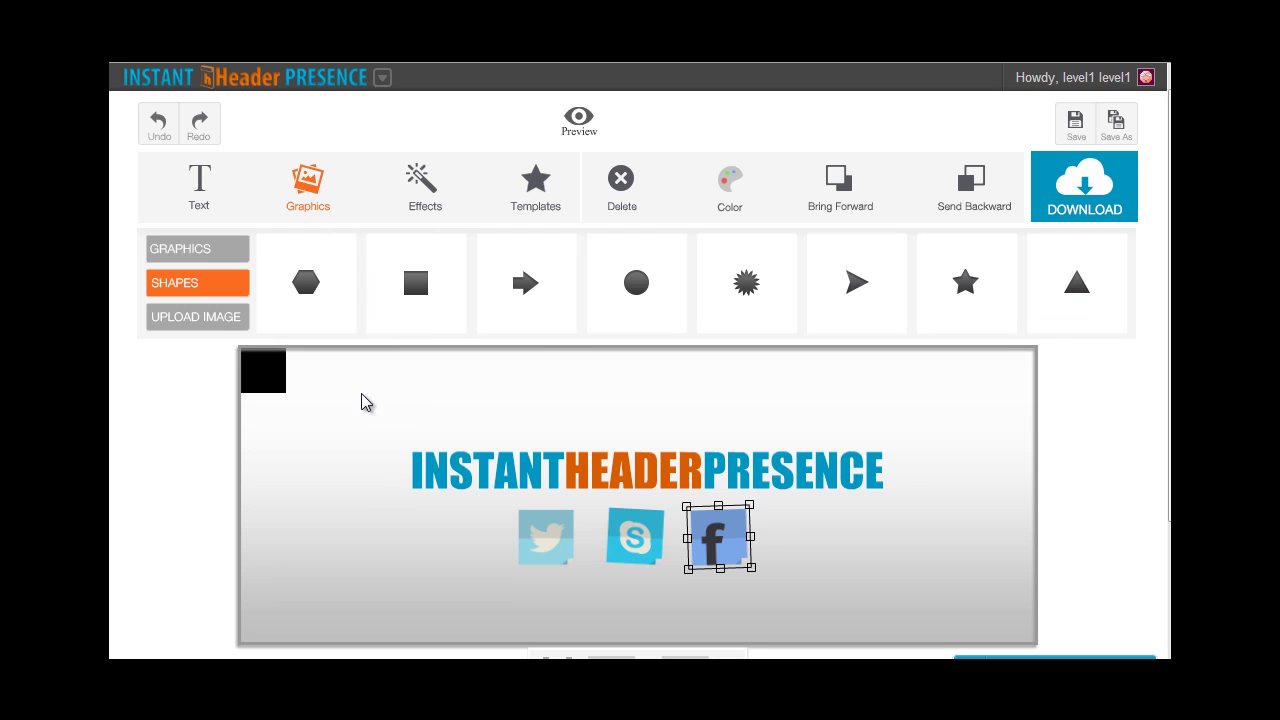
{"action": "left_click_drag", "start_coordinate": [266, 372], "coordinate": [421, 412]}
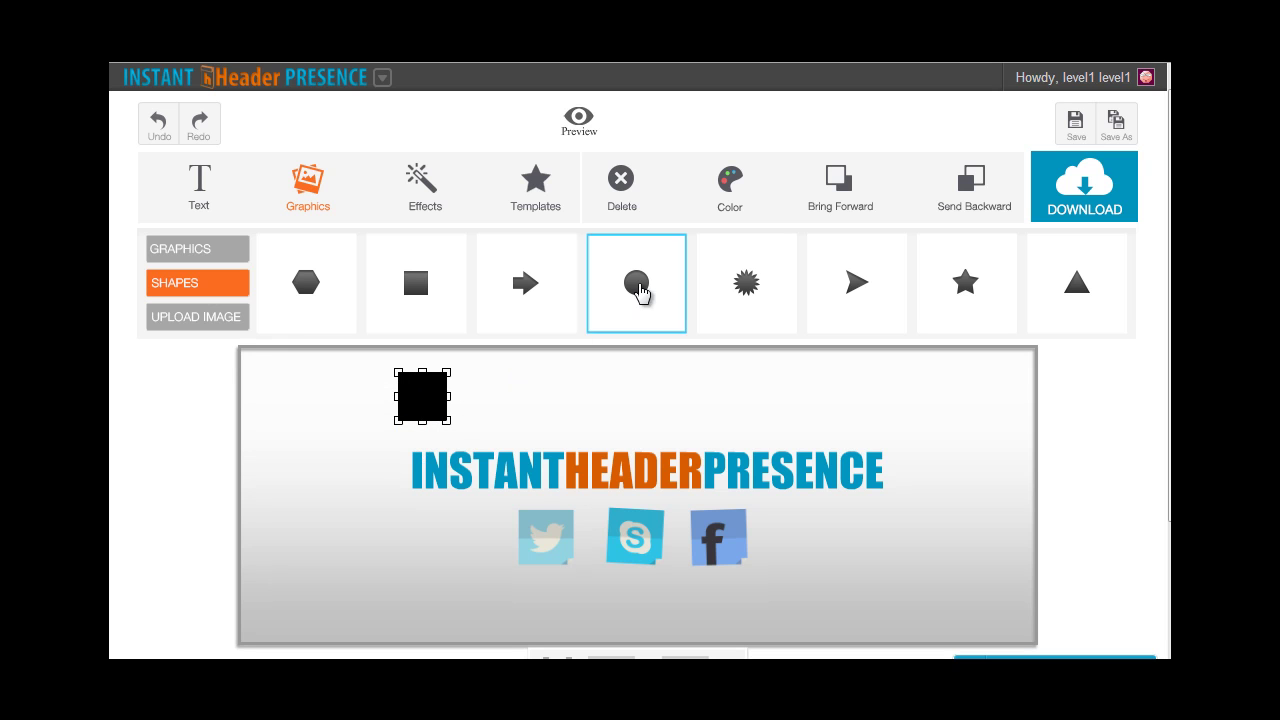
{"action": "left_click", "coordinate": [733, 208]}
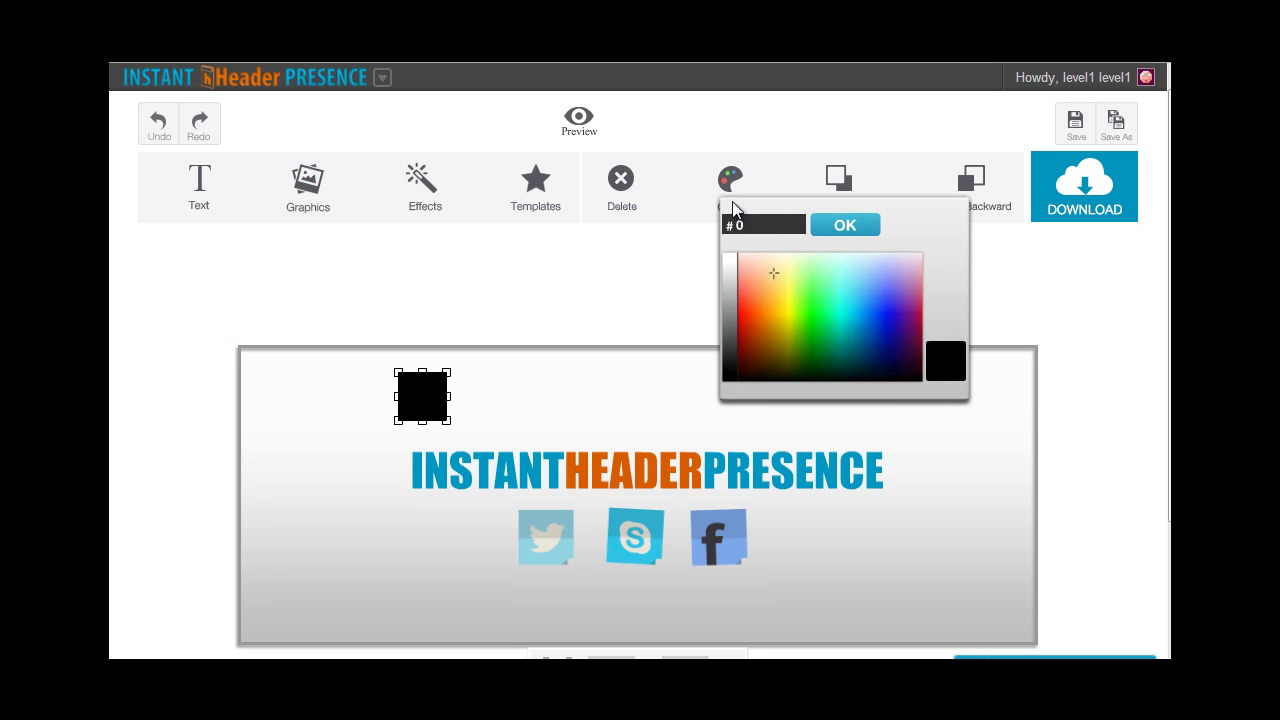
{"action": "left_click", "coordinate": [885, 284]}
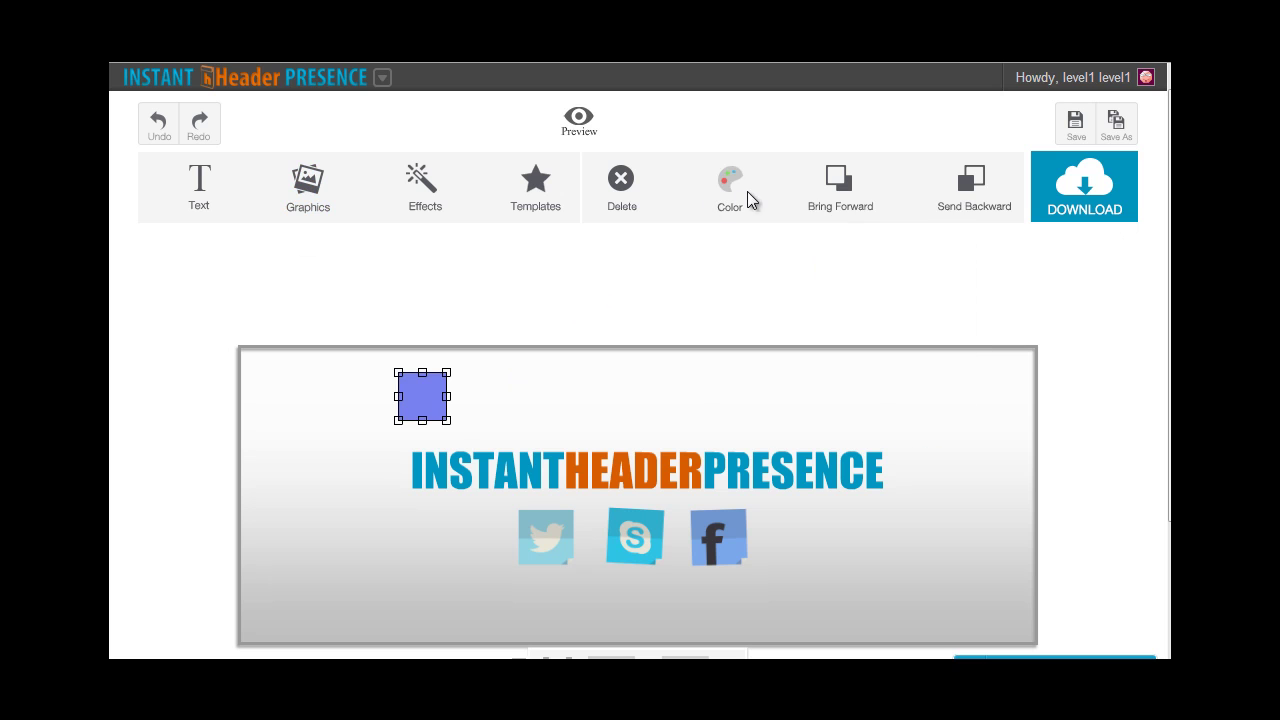
{"action": "left_click", "coordinate": [751, 200]}
{"action": "left_click", "coordinate": [800, 366]}
{"action": "left_click", "coordinate": [731, 183]}
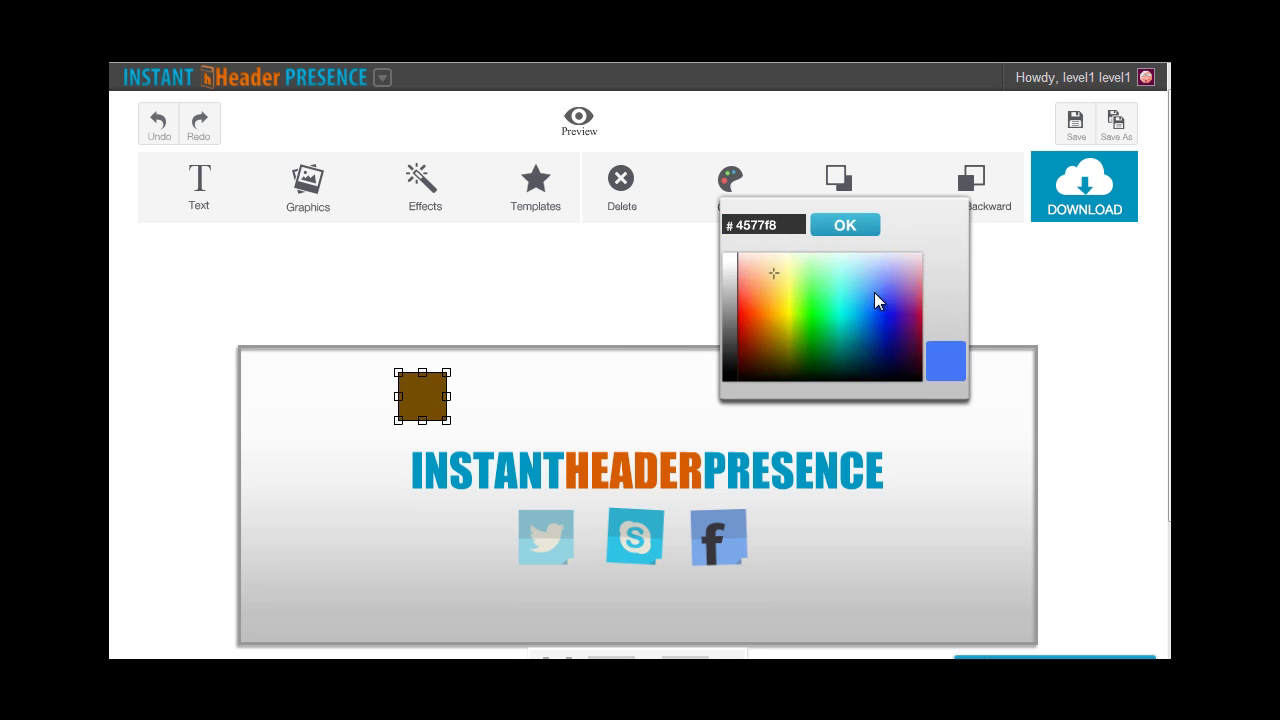
{"action": "left_click", "coordinate": [874, 297]}
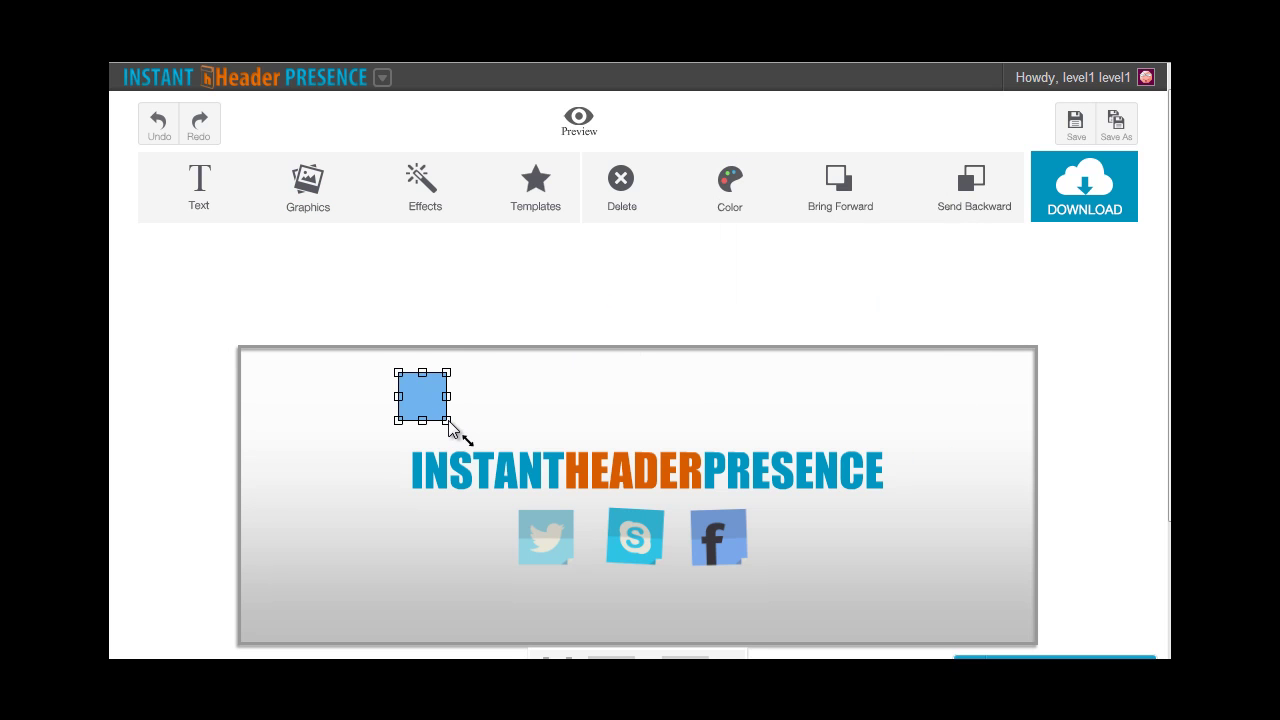
- Stretch the square into a wide band across the banner and send it behind the title
{"action": "left_click_drag", "start_coordinate": [449, 428], "coordinate": [763, 537]}
{"action": "left_click_drag", "start_coordinate": [459, 432], "coordinate": [486, 502]}
{"action": "left_click_drag", "start_coordinate": [453, 318], "coordinate": [456, 429]}
{"action": "left_click_drag", "start_coordinate": [603, 467], "coordinate": [997, 477]}
{"action": "left_click_drag", "start_coordinate": [860, 480], "coordinate": [933, 488]}
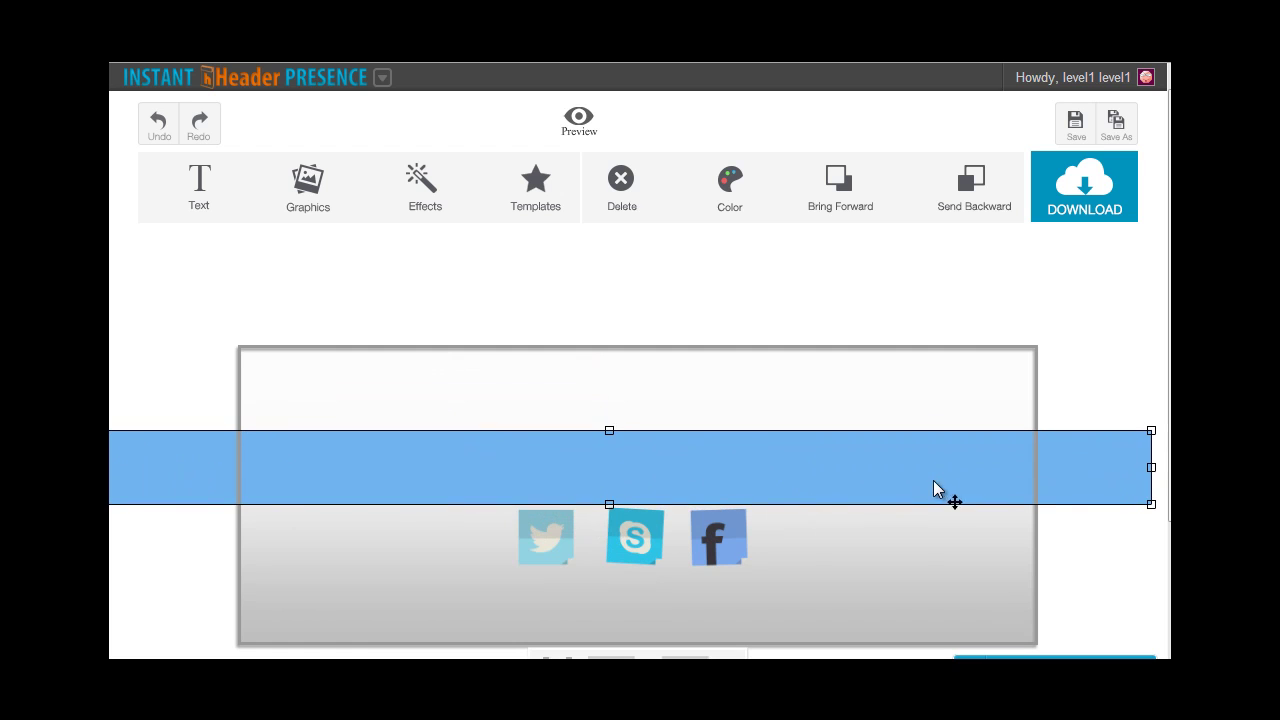
{"action": "left_click", "coordinate": [975, 193]}
- Change the band's colour to light grey (#d6d6d6)
{"action": "left_click", "coordinate": [728, 190]}
{"action": "left_click_drag", "start_coordinate": [730, 272], "coordinate": [729, 278]}
{"action": "left_click", "coordinate": [753, 391]}
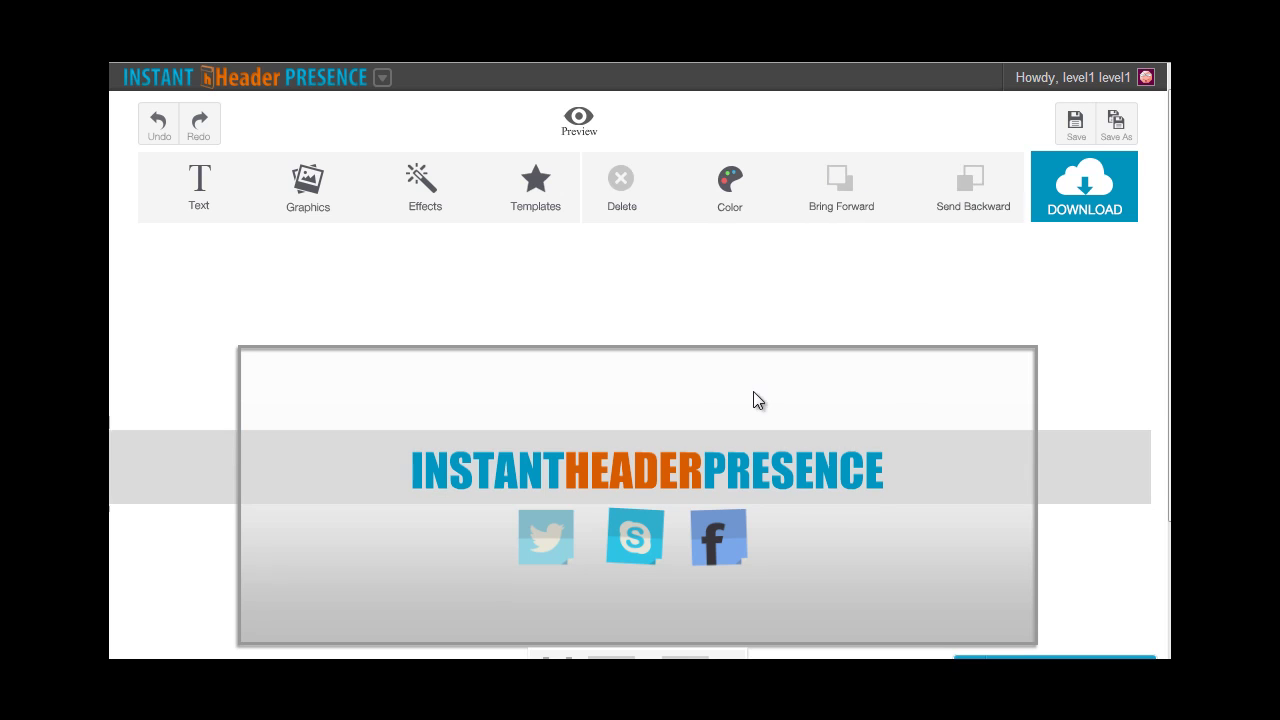
{"action": "left_click", "coordinate": [882, 494]}
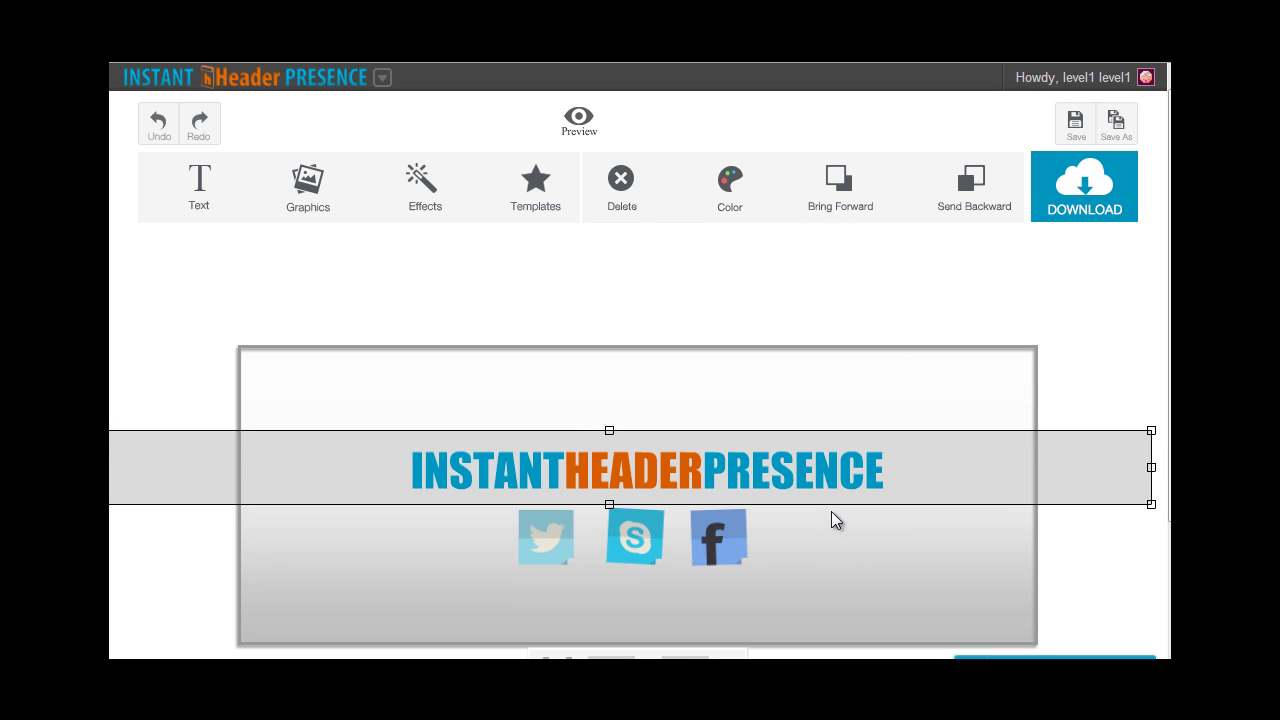
- Move the Twitter, Skype and Facebook icons left so they sit closer together
{"action": "left_click", "coordinate": [720, 560]}
{"action": "left_click", "coordinate": [532, 550]}
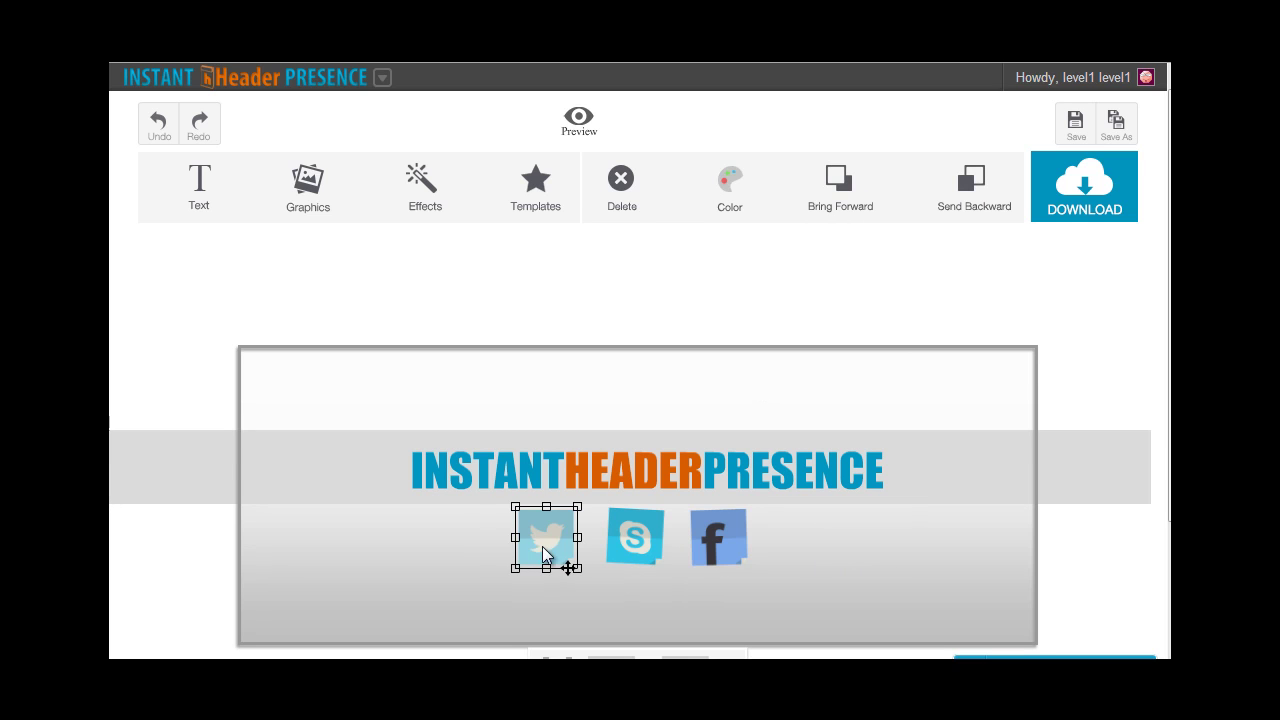
{"action": "left_click_drag", "start_coordinate": [542, 556], "coordinate": [506, 558]}
{"action": "left_click", "coordinate": [652, 556]}
{"action": "left_click_drag", "start_coordinate": [645, 556], "coordinate": [610, 558]}
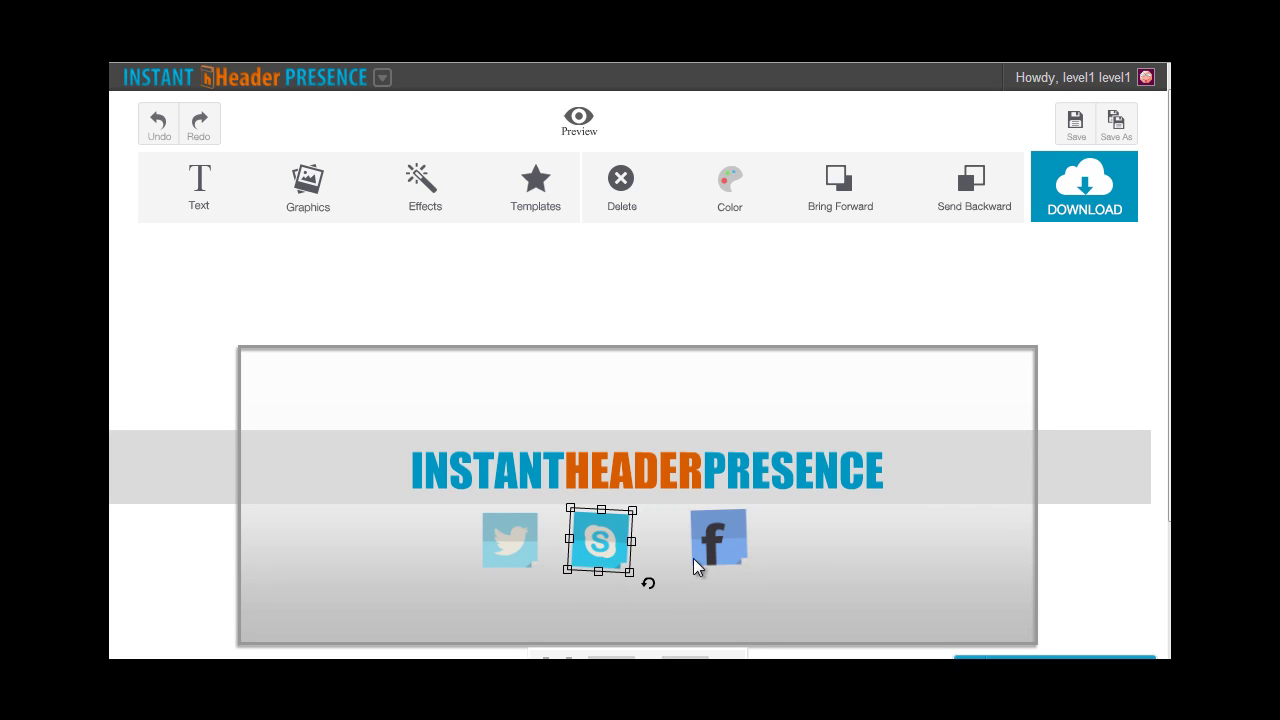
{"action": "left_click", "coordinate": [697, 565]}
{"action": "left_click_drag", "start_coordinate": [740, 566], "coordinate": [709, 555]}
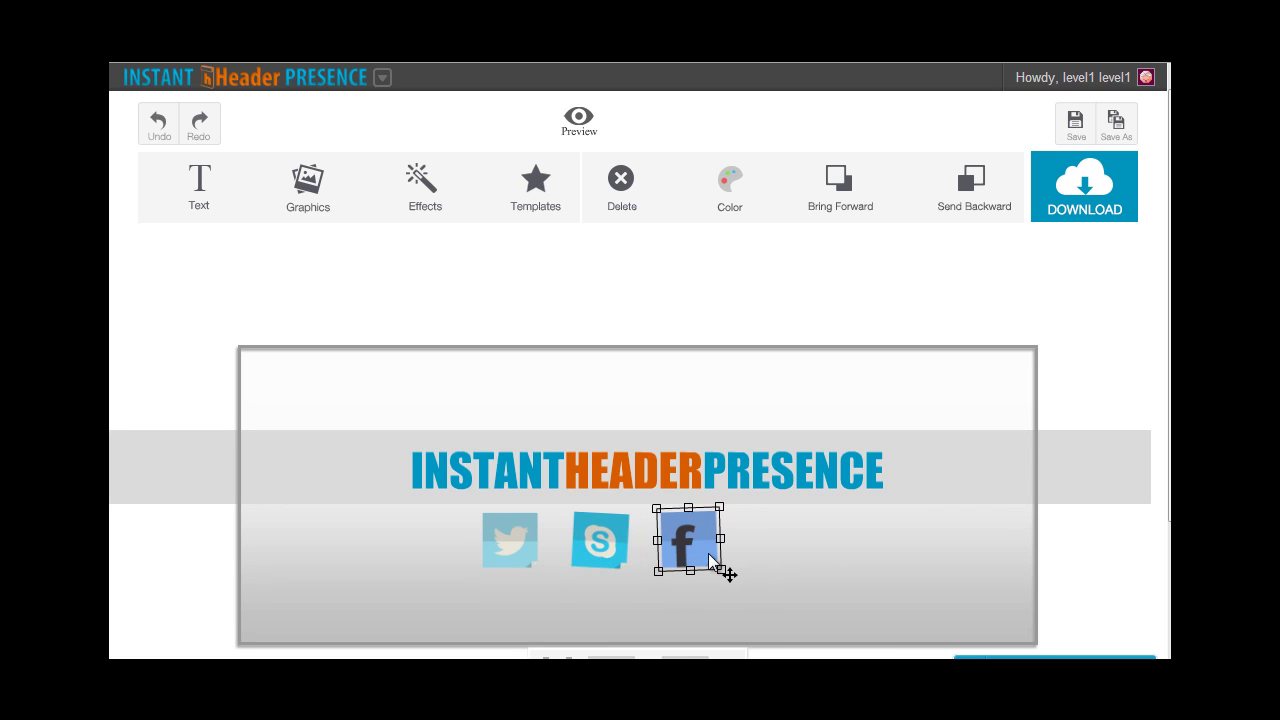
- Upload the logocover paintbrush-and-palette image onto the banner
{"action": "left_click", "coordinate": [318, 190]}
{"action": "left_click", "coordinate": [262, 344]}
{"action": "left_click", "coordinate": [196, 316]}
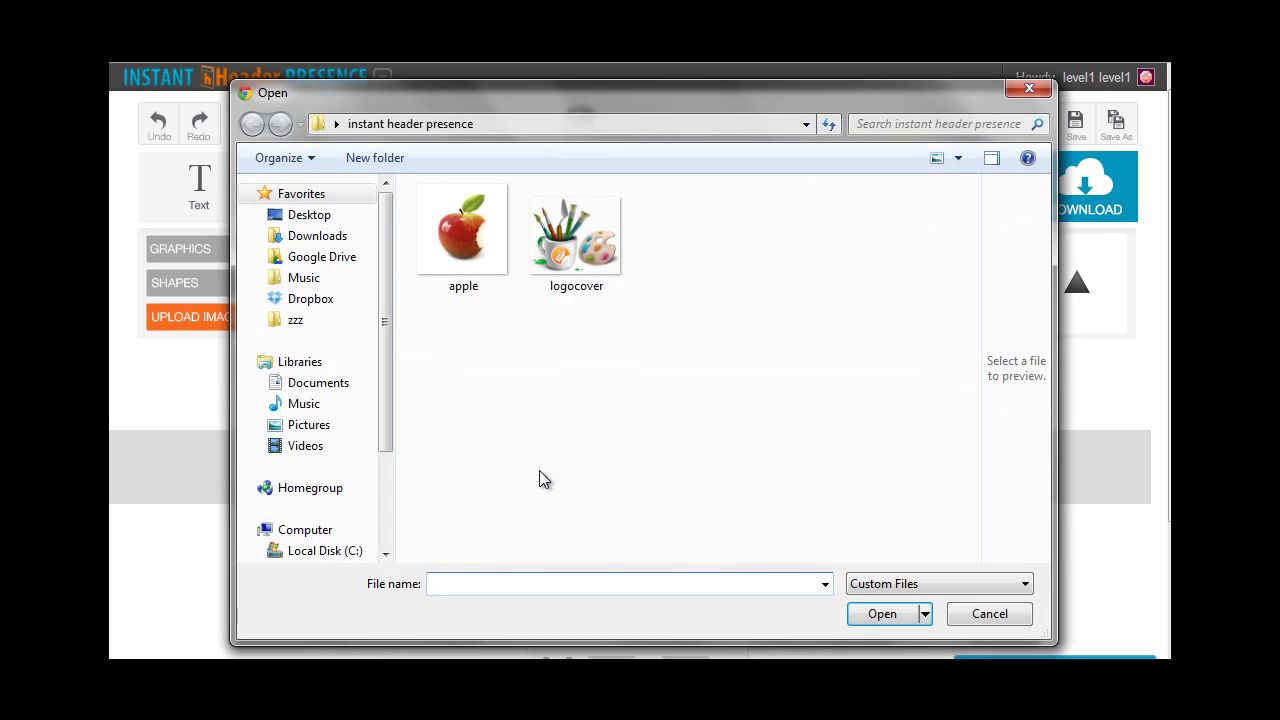
{"action": "double_click", "coordinate": [583, 273]}
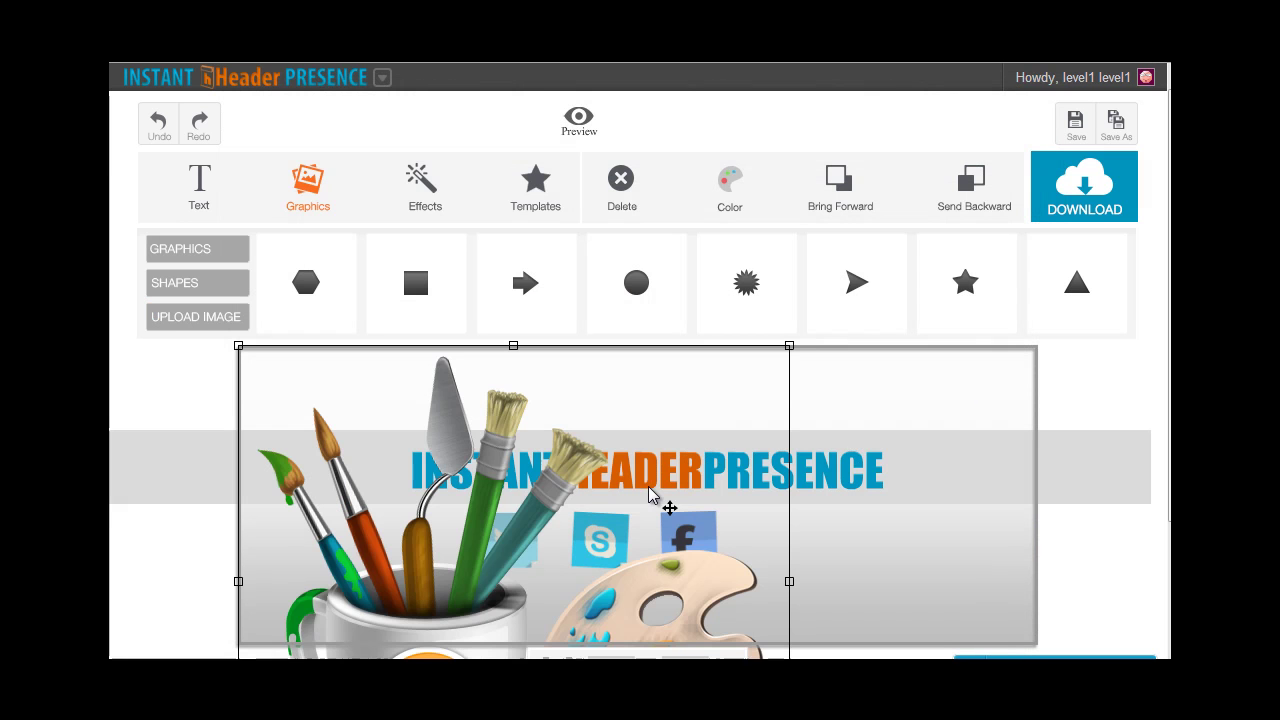
- Shrink the paintbrush image and place it right of the Facebook icon
{"action": "left_click_drag", "start_coordinate": [252, 365], "coordinate": [432, 512]}
{"action": "mouse_move", "coordinate": [487, 598]}
{"action": "left_mouse_down"}
{"action": "mouse_move", "coordinate": [812, 529]}
{"action": "mouse_move", "coordinate": [784, 557]}
{"action": "mouse_move", "coordinate": [779, 536]}
{"action": "left_mouse_up"}
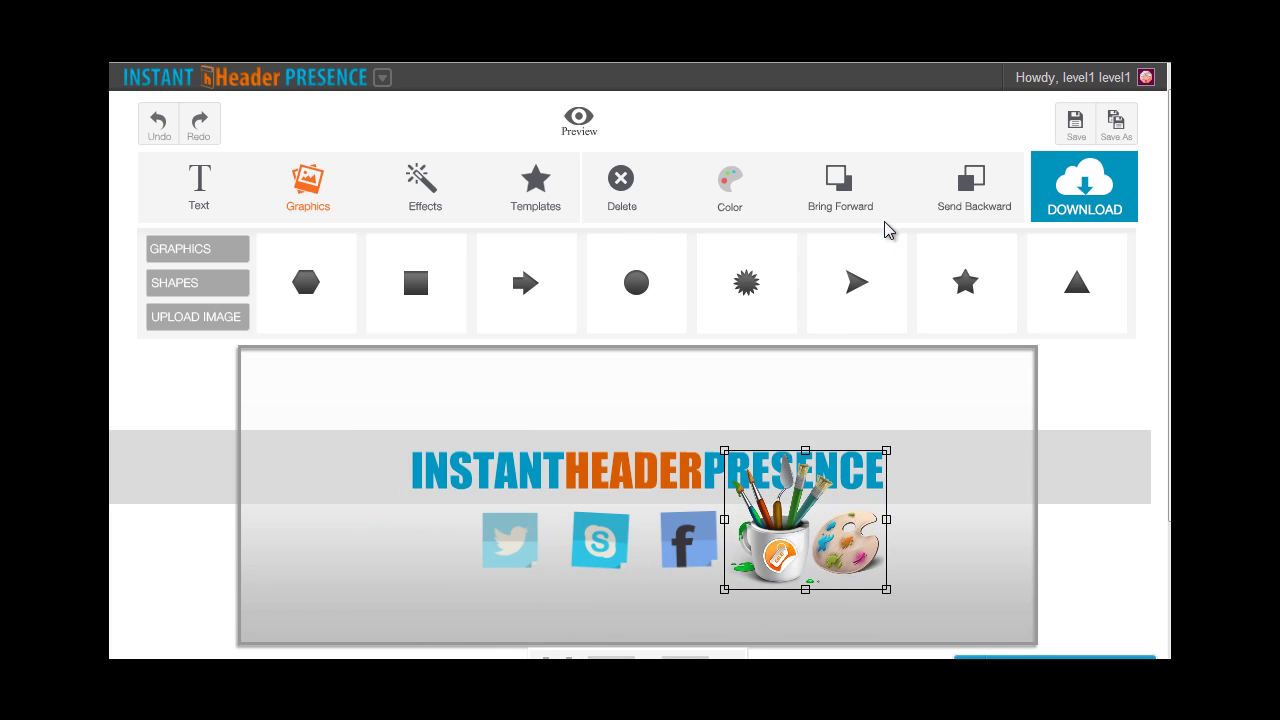
{"action": "left_click", "coordinate": [975, 208]}
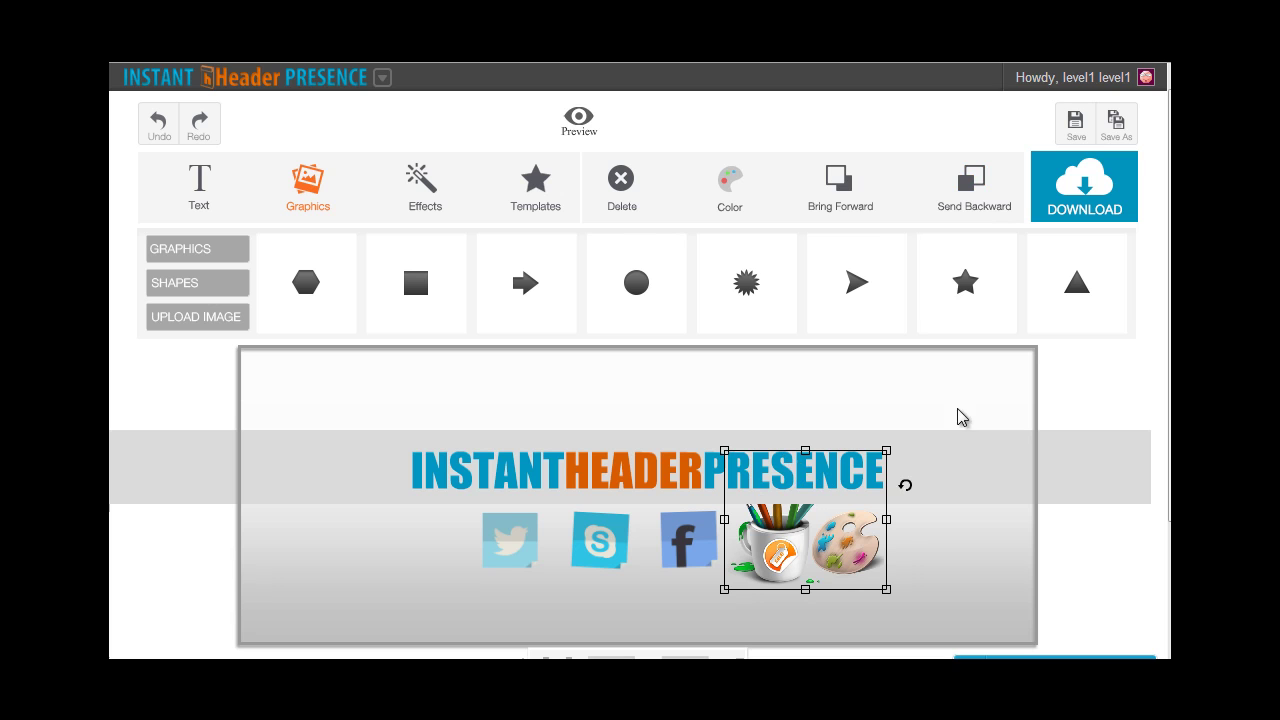
{"action": "left_click", "coordinate": [828, 194]}
{"action": "left_click", "coordinate": [816, 442]}
{"action": "left_click", "coordinate": [798, 542]}
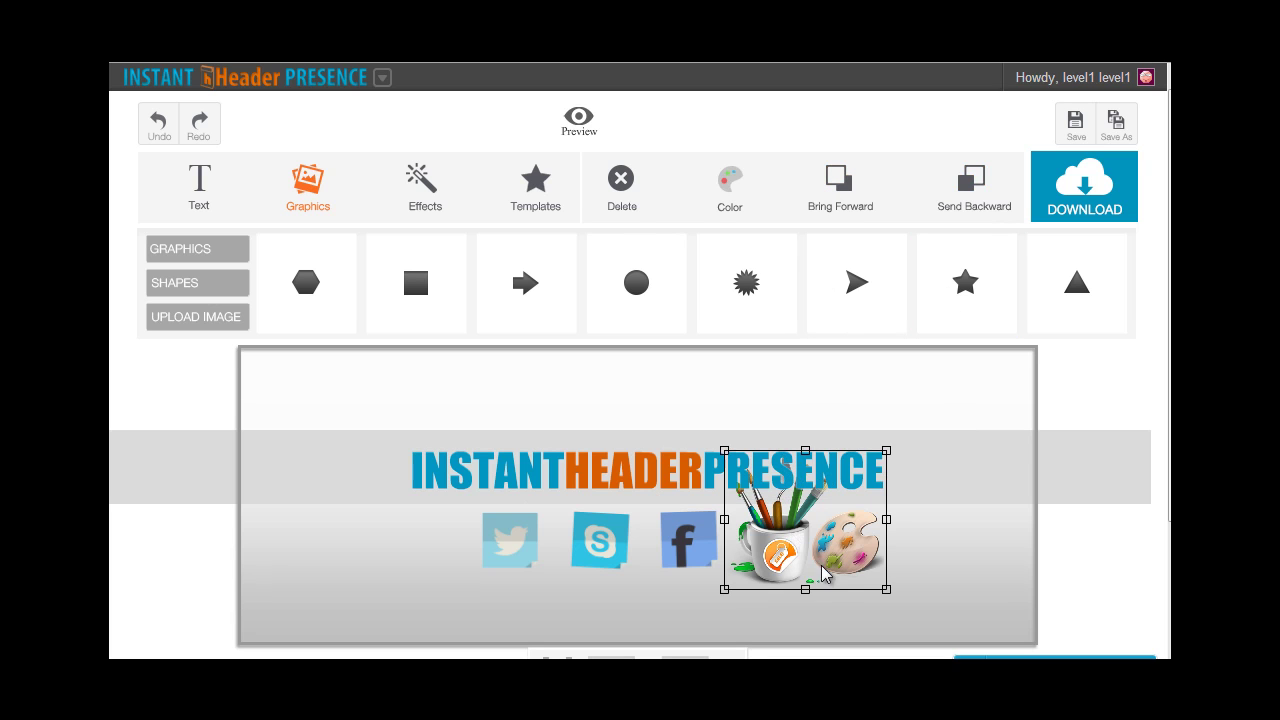
{"action": "left_click_drag", "start_coordinate": [826, 574], "coordinate": [834, 604]}
{"action": "mouse_move", "coordinate": [884, 486]}
{"action": "left_mouse_down"}
{"action": "mouse_move", "coordinate": [878, 500]}
{"action": "mouse_move", "coordinate": [855, 490]}
{"action": "left_mouse_up"}
{"action": "left_click", "coordinate": [914, 555]}
- Make the grey band taller and shift it down to reach the icons' tops
{"action": "left_click", "coordinate": [758, 503]}
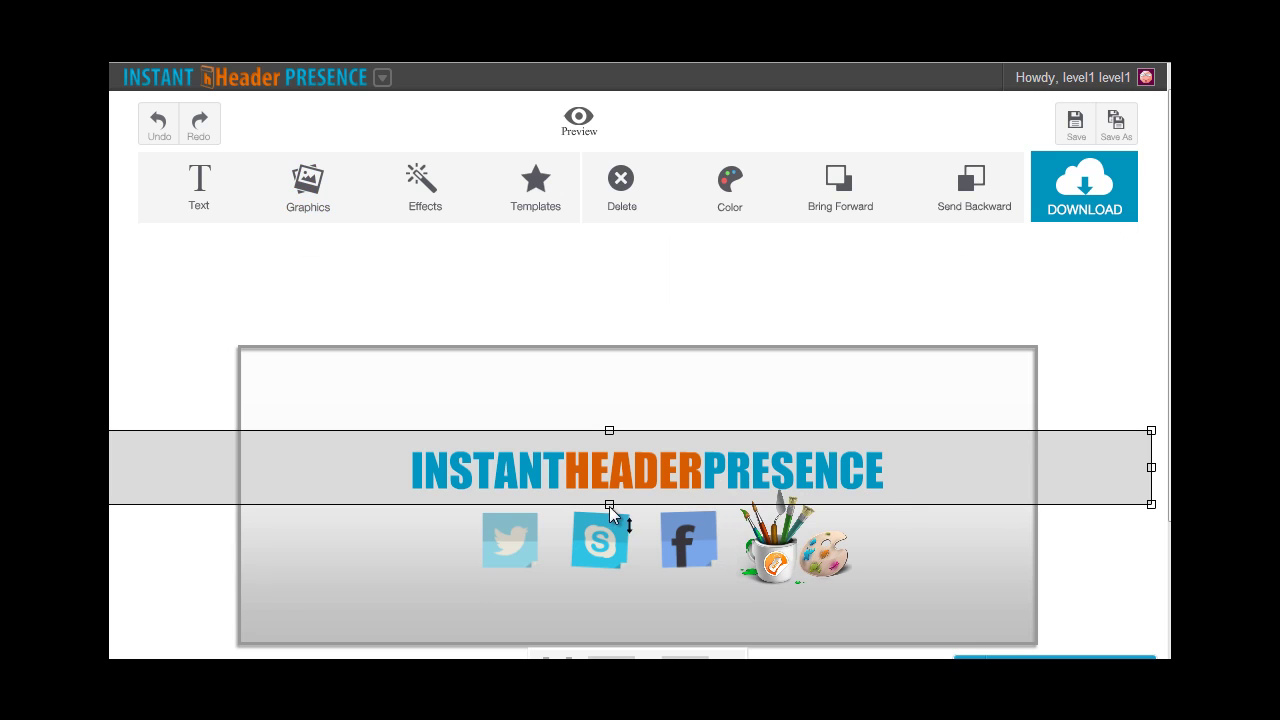
{"action": "left_click_drag", "start_coordinate": [609, 506], "coordinate": [619, 518]}
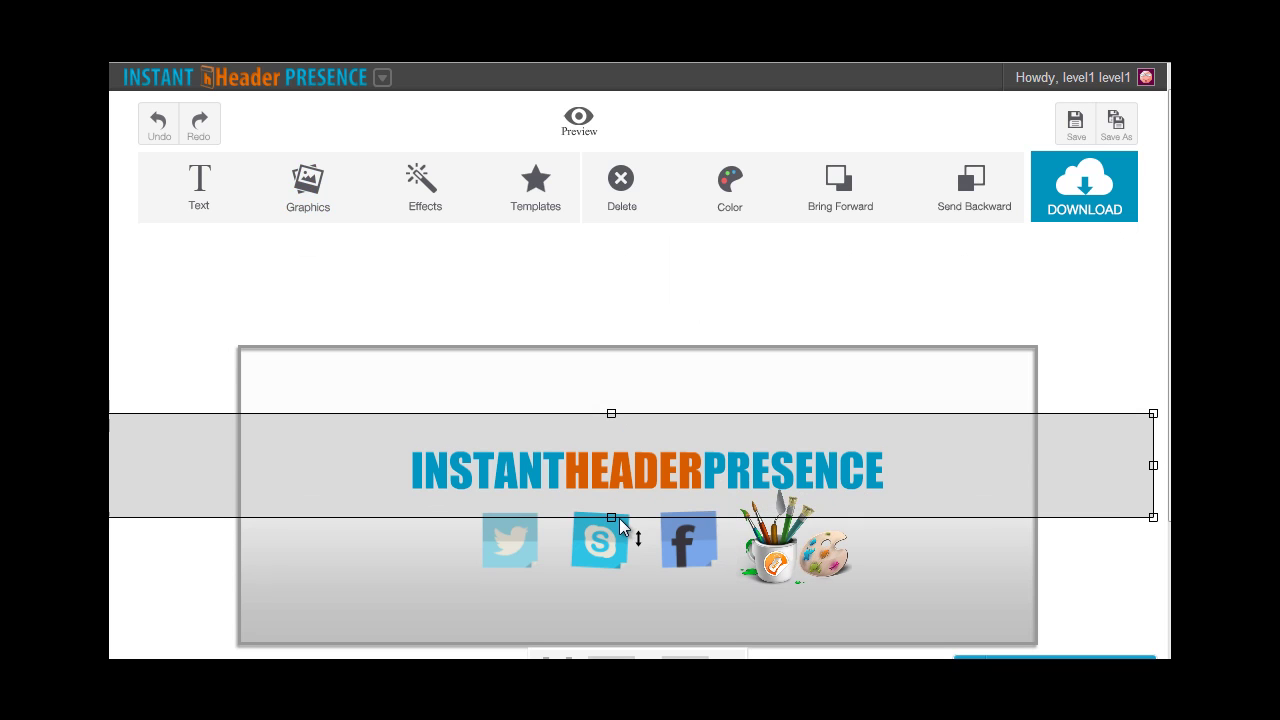
{"action": "left_click", "coordinate": [637, 472]}
{"action": "left_click_drag", "start_coordinate": [897, 458], "coordinate": [950, 467]}
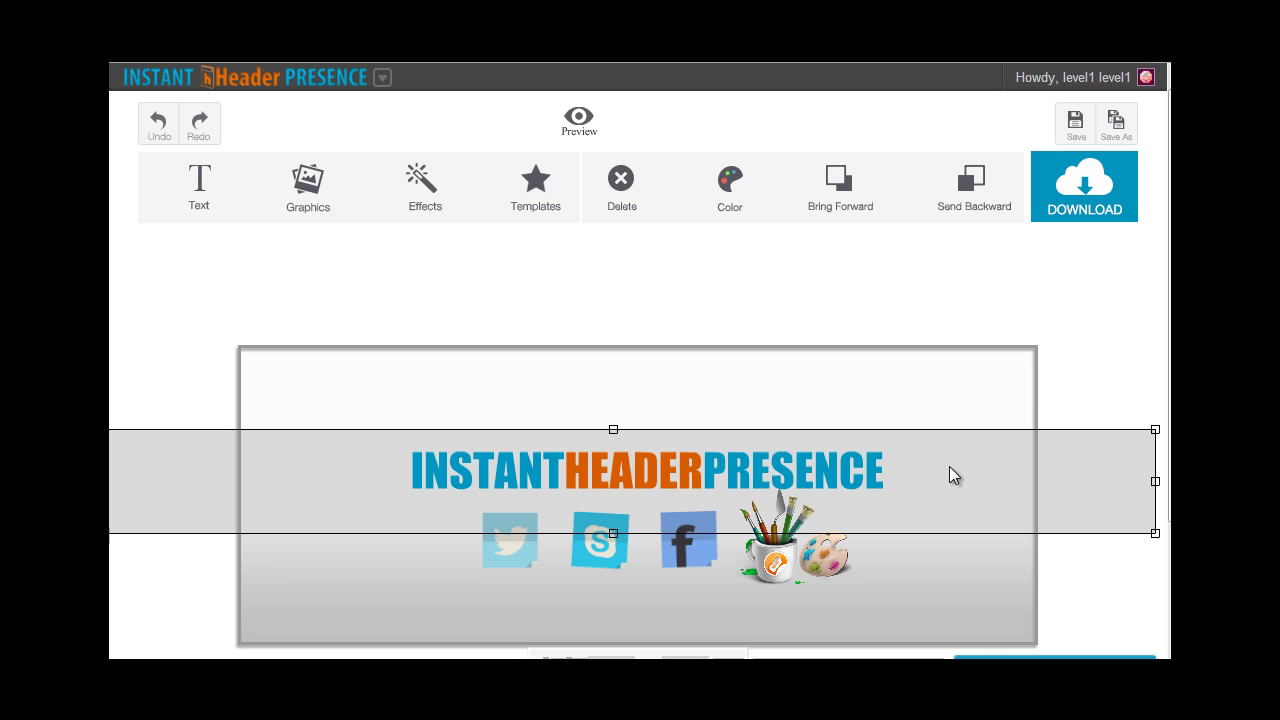
- Apply the white-to-grey gradient pattern to the banner background
{"action": "left_click", "coordinate": [438, 190]}
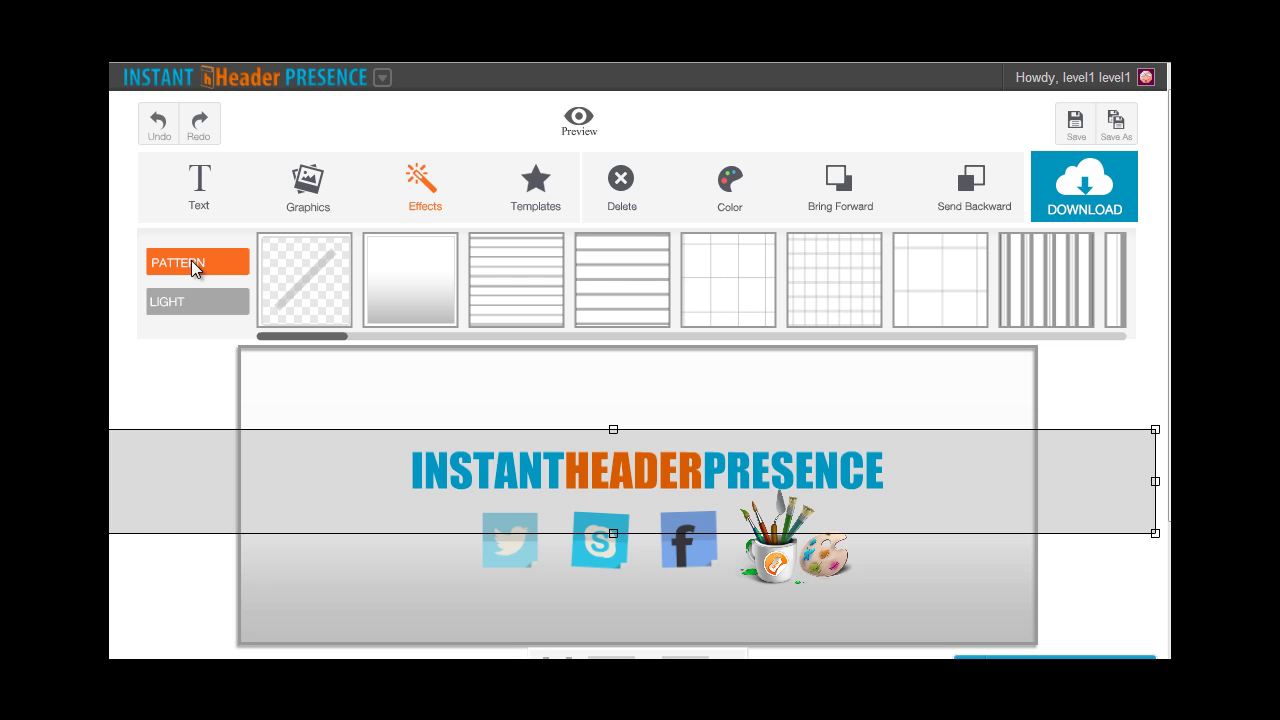
{"action": "left_click", "coordinate": [327, 297]}
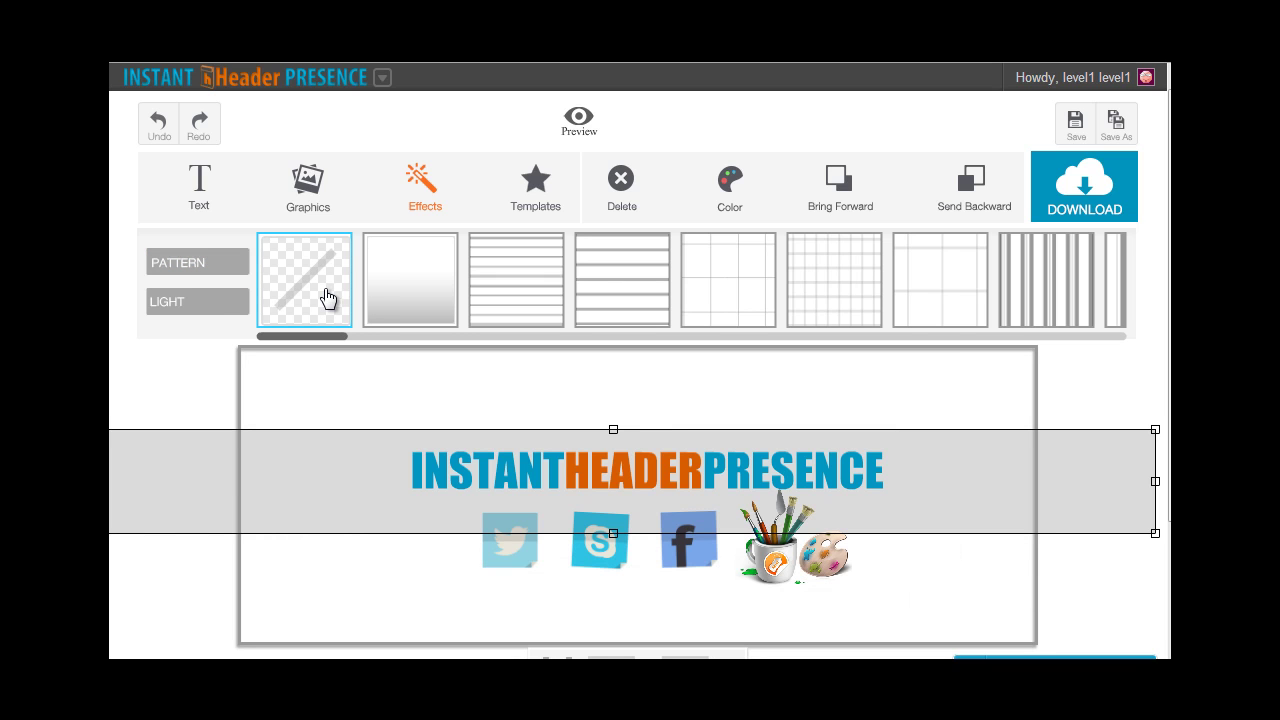
{"action": "left_click", "coordinate": [418, 272]}
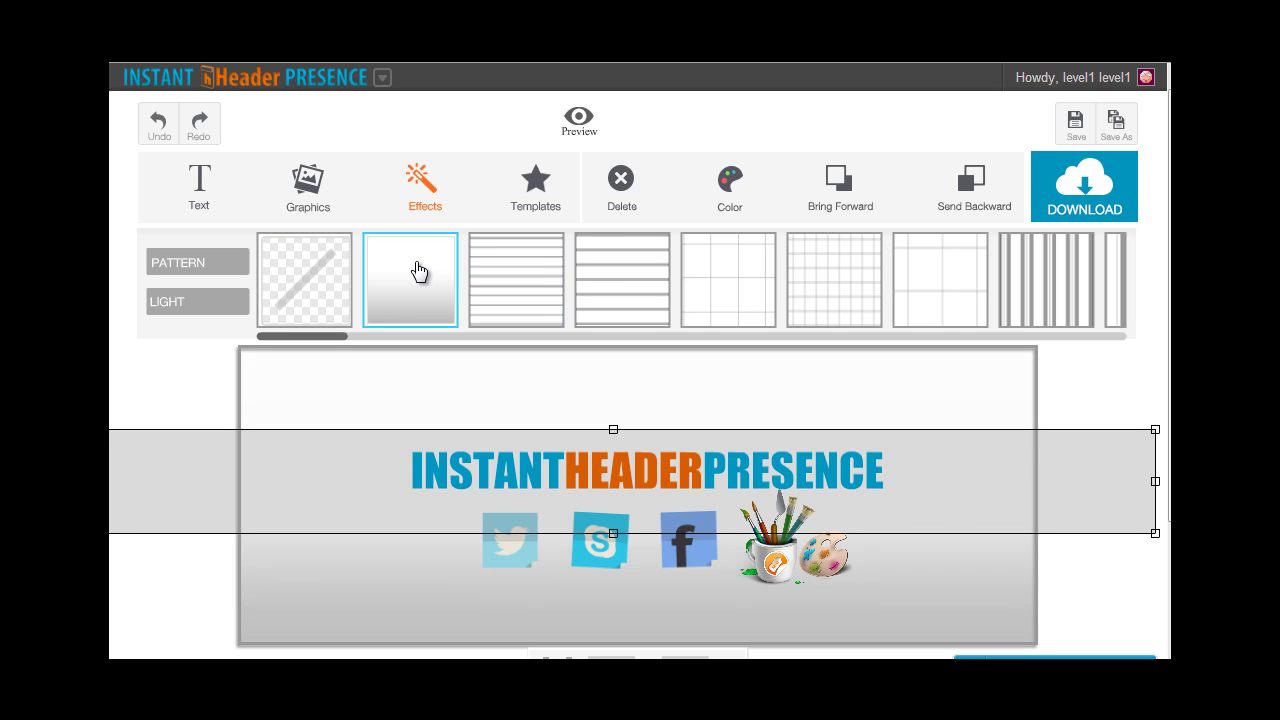
{"action": "left_click", "coordinate": [428, 383]}
- Try olive, green, red and orange background colours, settling on bright orange
{"action": "left_click", "coordinate": [738, 181]}
{"action": "left_click", "coordinate": [783, 335]}
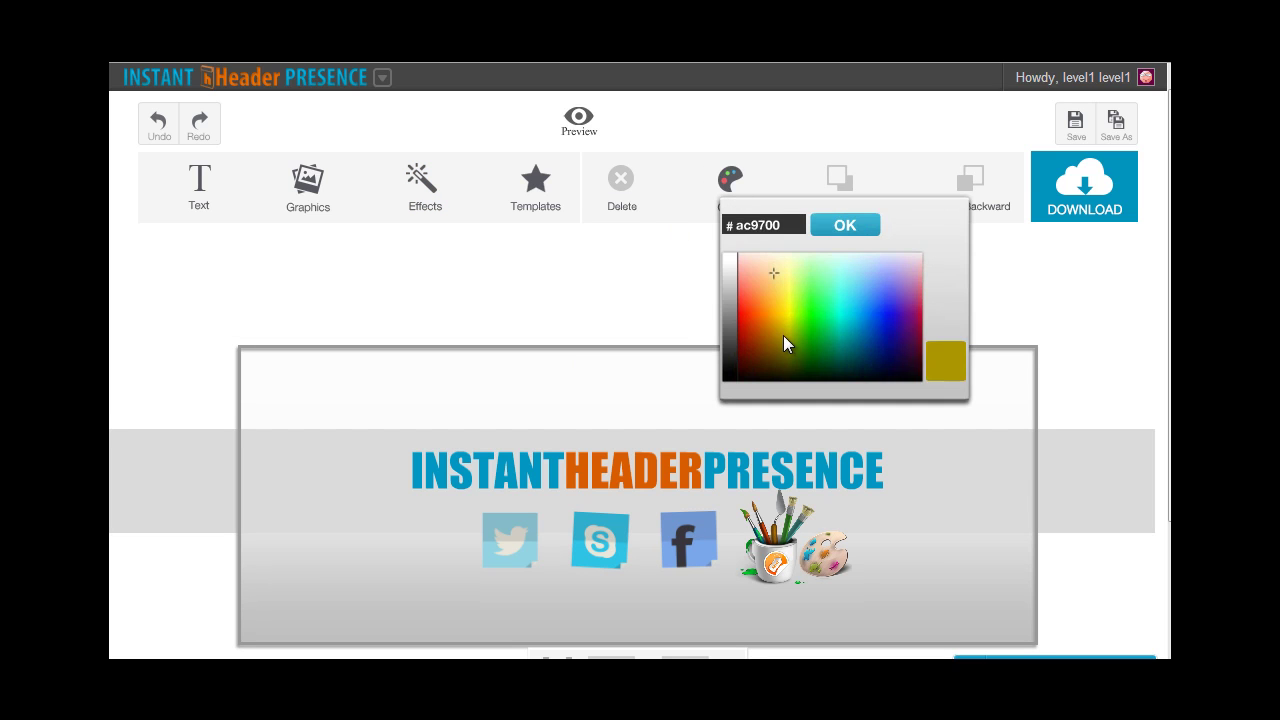
{"action": "left_click", "coordinate": [735, 180]}
{"action": "left_click", "coordinate": [805, 305]}
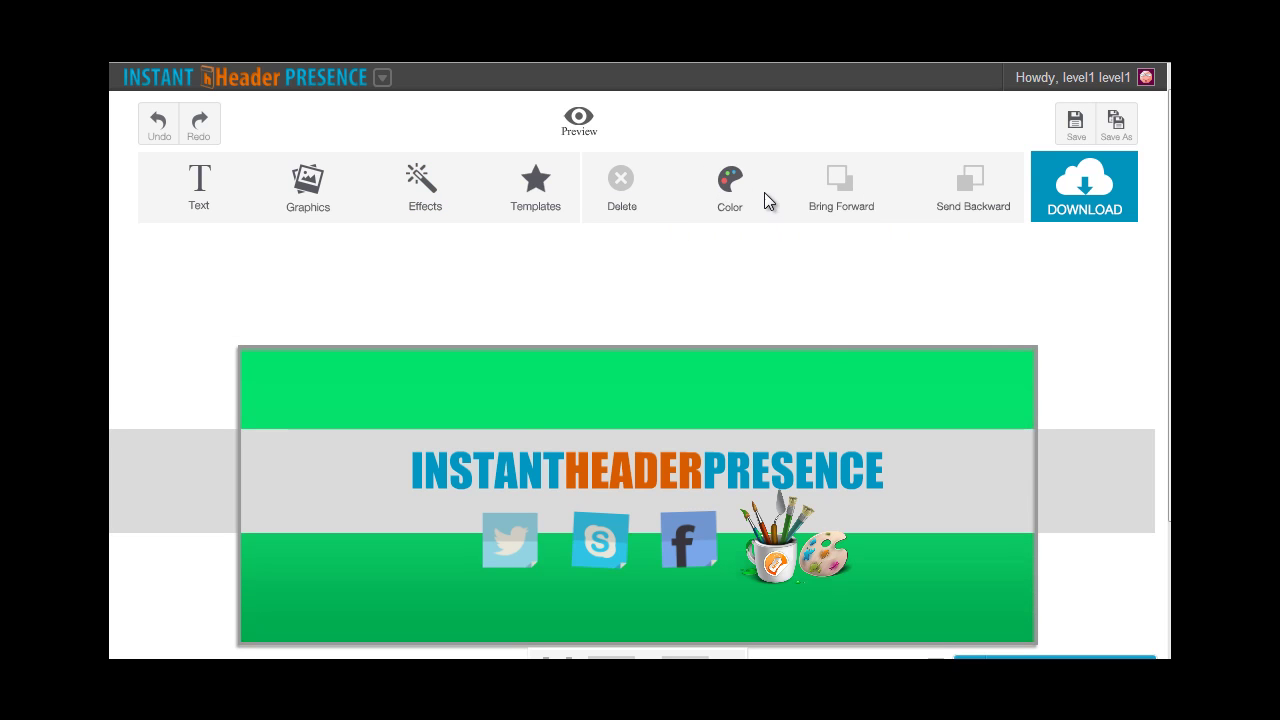
{"action": "left_click", "coordinate": [728, 191]}
{"action": "left_click", "coordinate": [724, 316]}
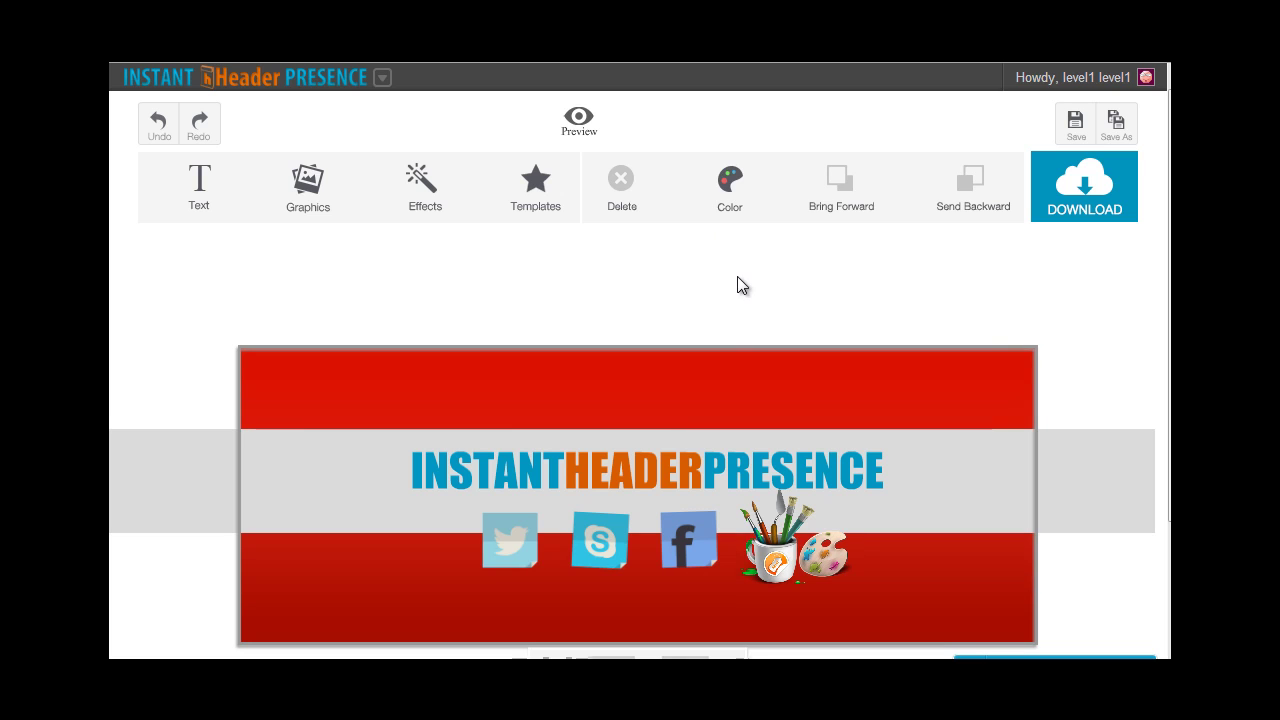
{"action": "left_click", "coordinate": [730, 192]}
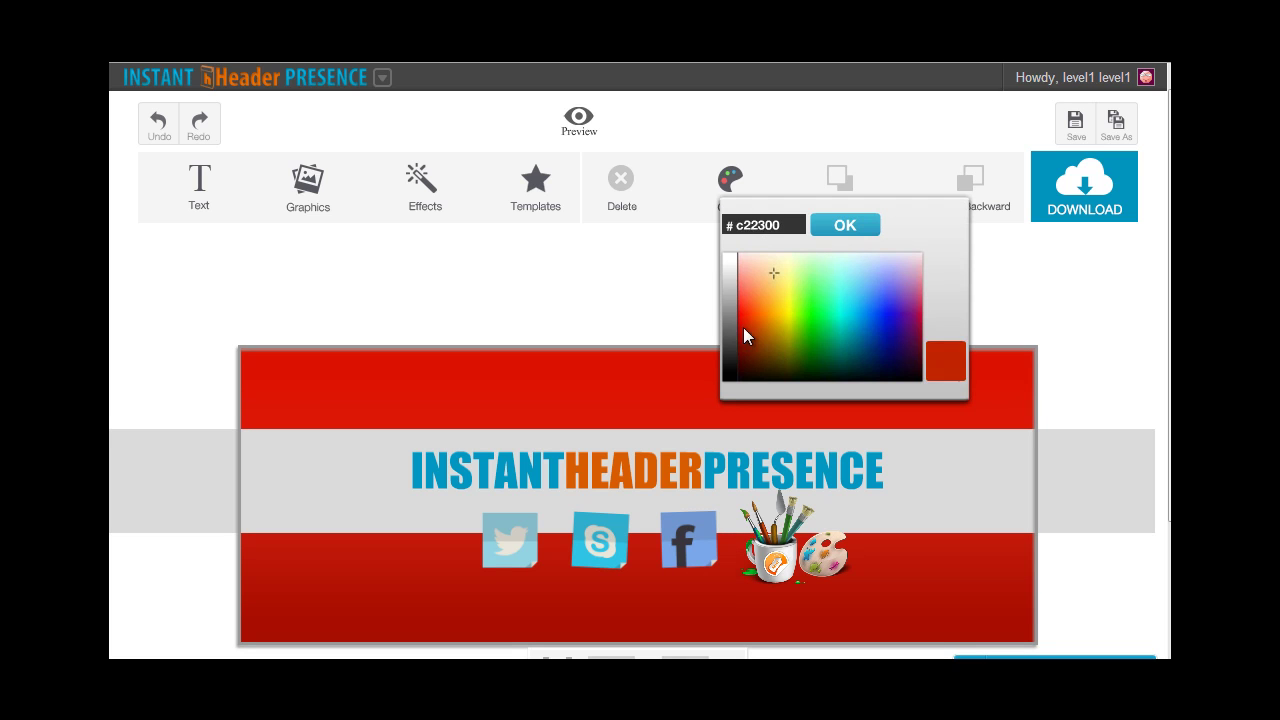
{"action": "left_click", "coordinate": [762, 306]}
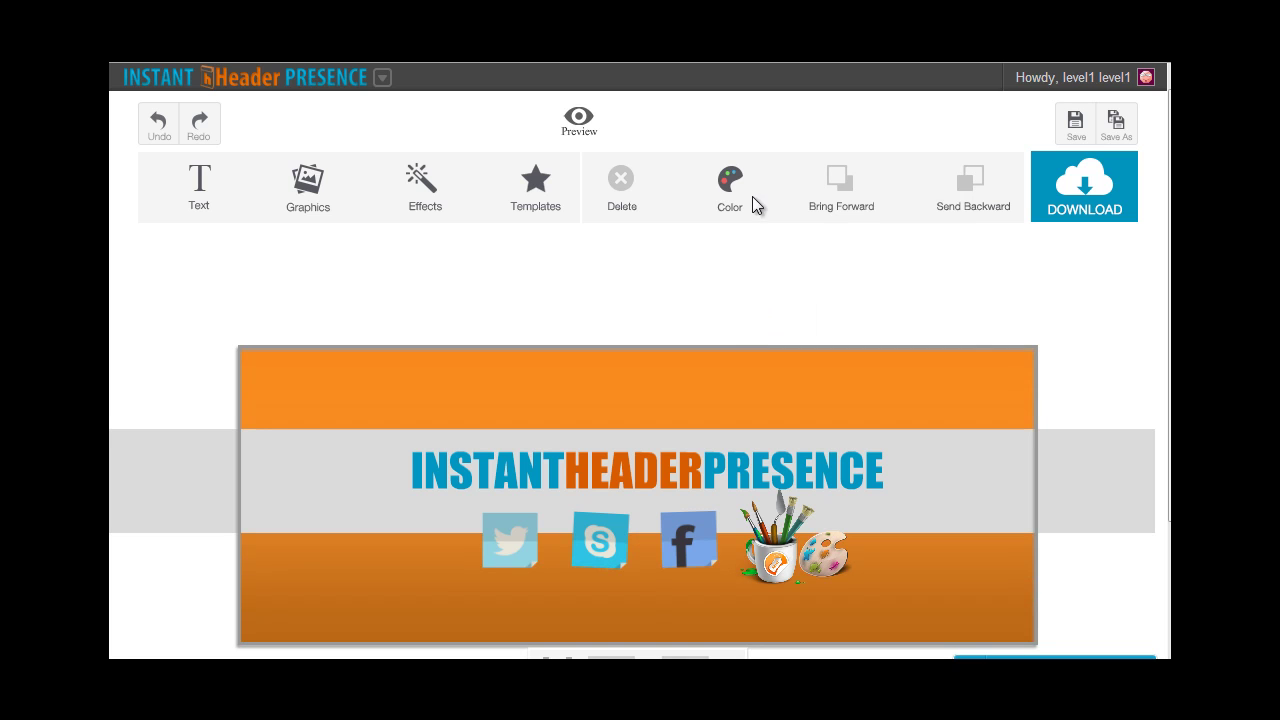
{"action": "left_click", "coordinate": [752, 196]}
{"action": "left_click", "coordinate": [761, 334]}
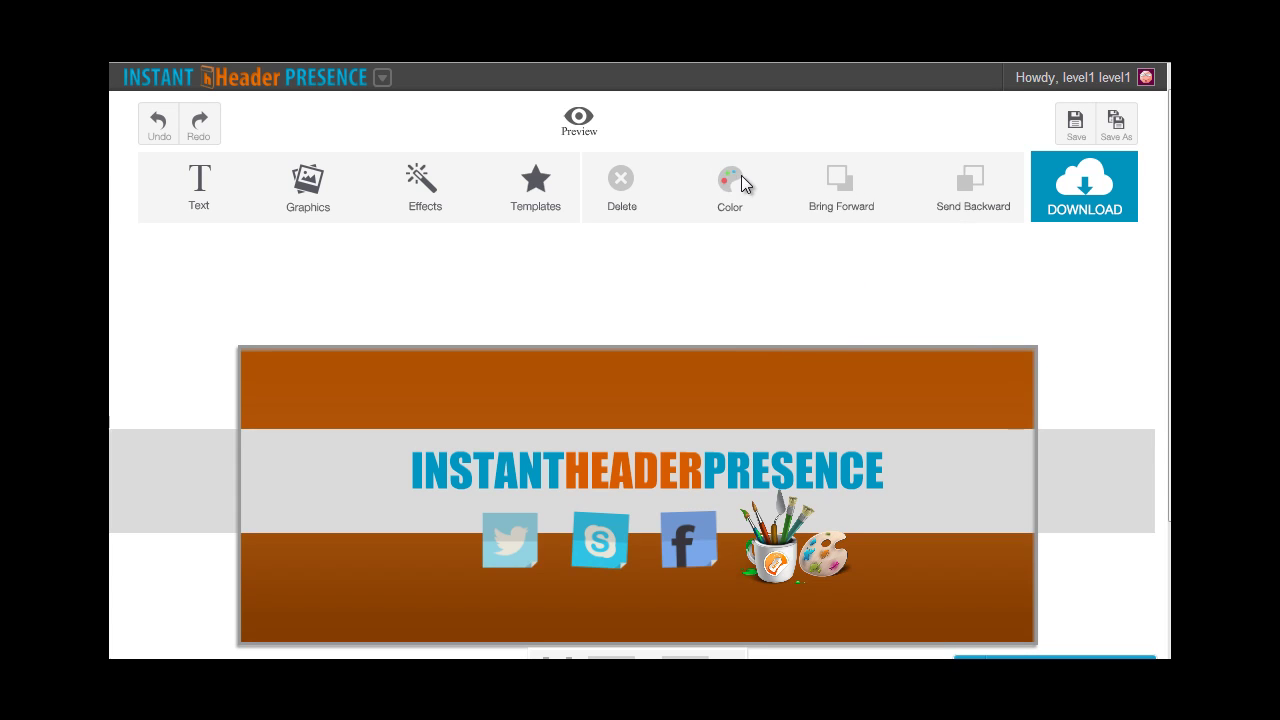
{"action": "left_click", "coordinate": [741, 175]}
{"action": "left_click", "coordinate": [760, 314]}
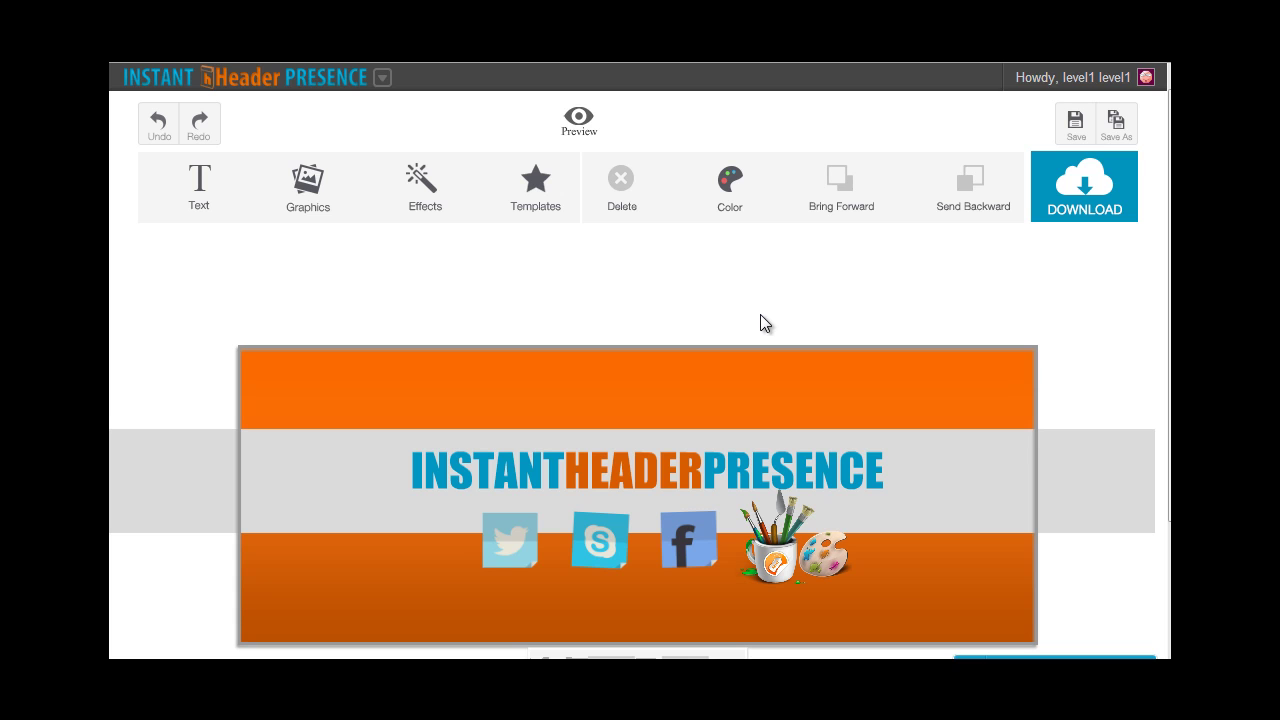
- Browse the background patterns, trying stripes and peach diamonds, and settle on the orange linen texture
{"action": "left_click", "coordinate": [422, 185]}
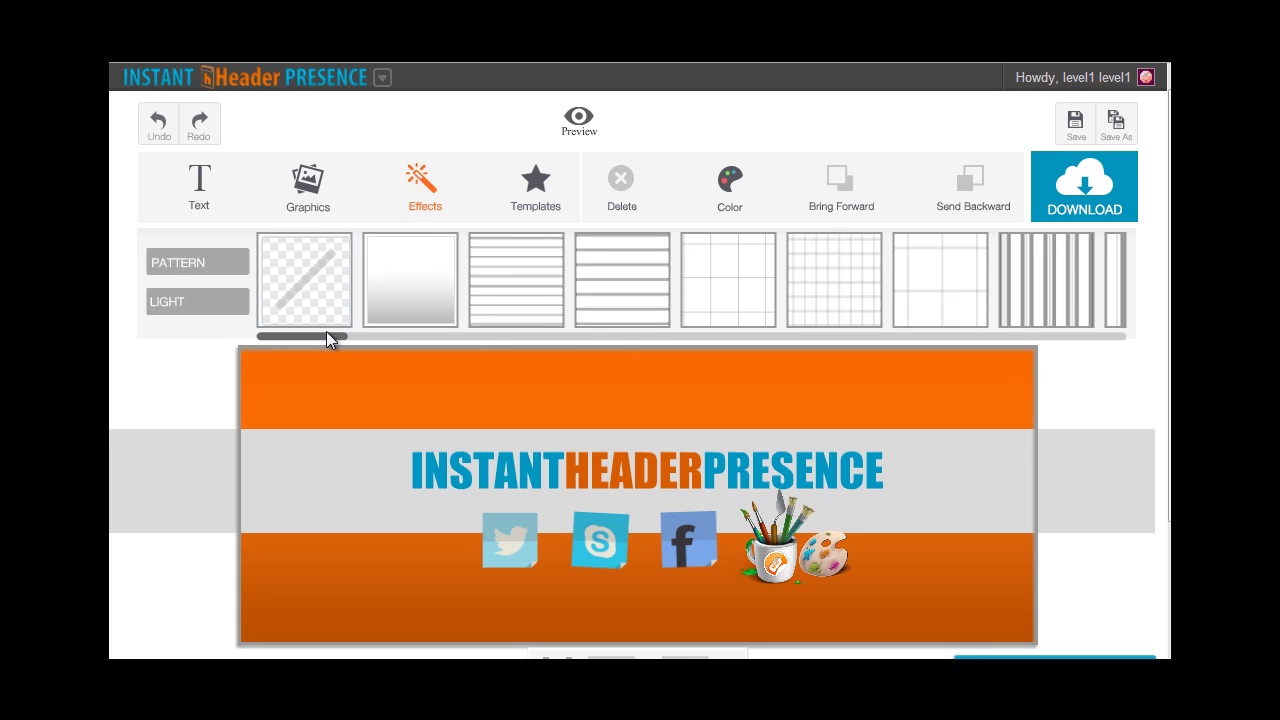
{"action": "scroll", "coordinate": [368, 336], "scroll_direction": "right", "scroll_amount": 3}
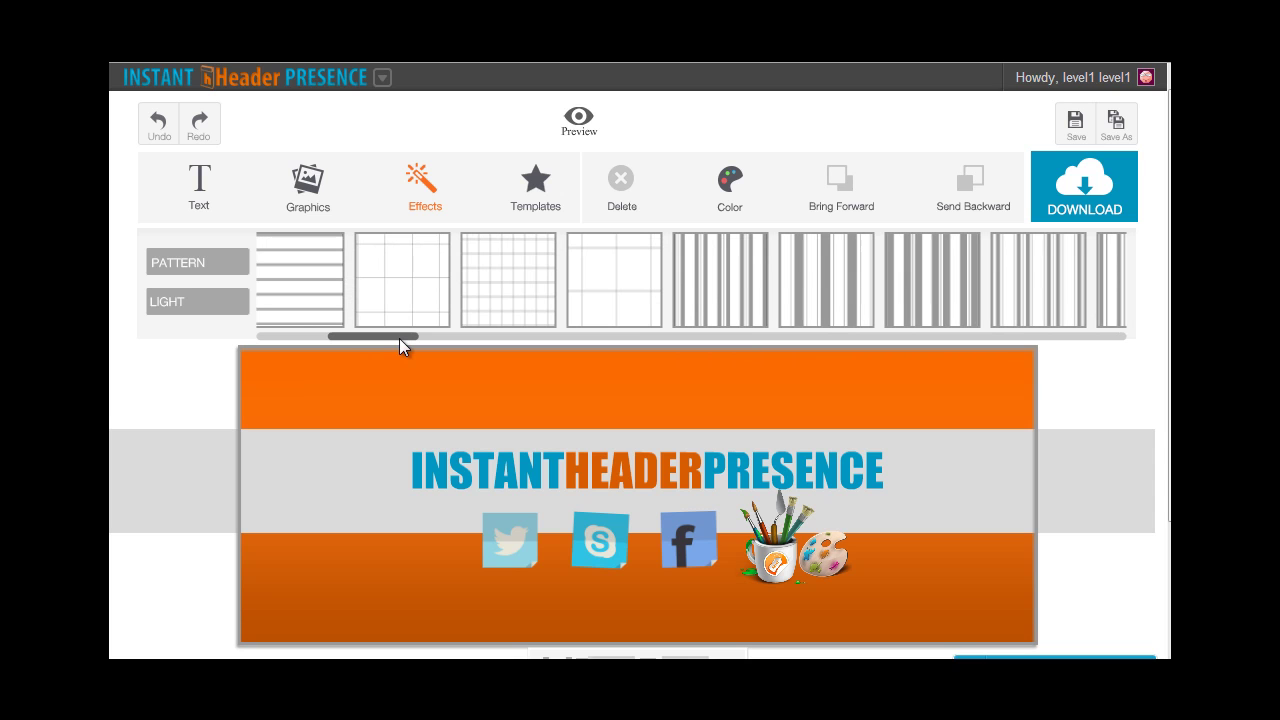
{"action": "left_click_drag", "start_coordinate": [399, 338], "coordinate": [391, 338]}
{"action": "left_click", "coordinate": [435, 328]}
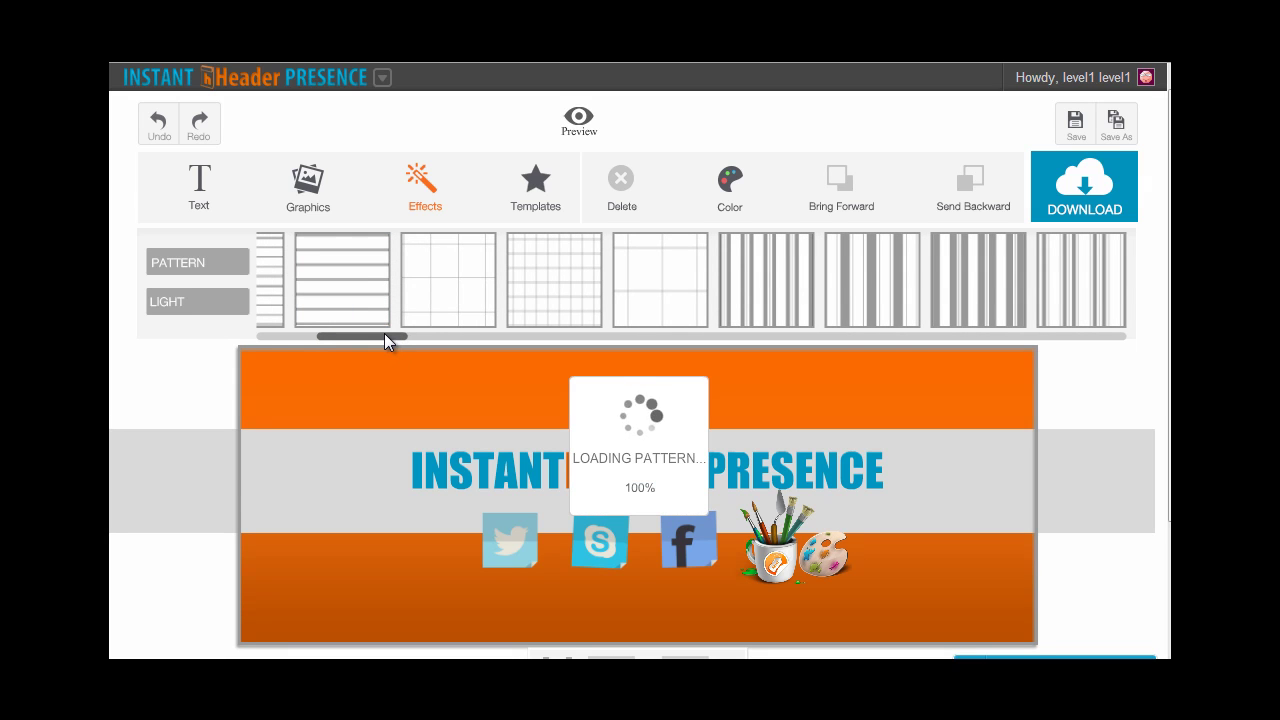
{"action": "left_click", "coordinate": [879, 277]}
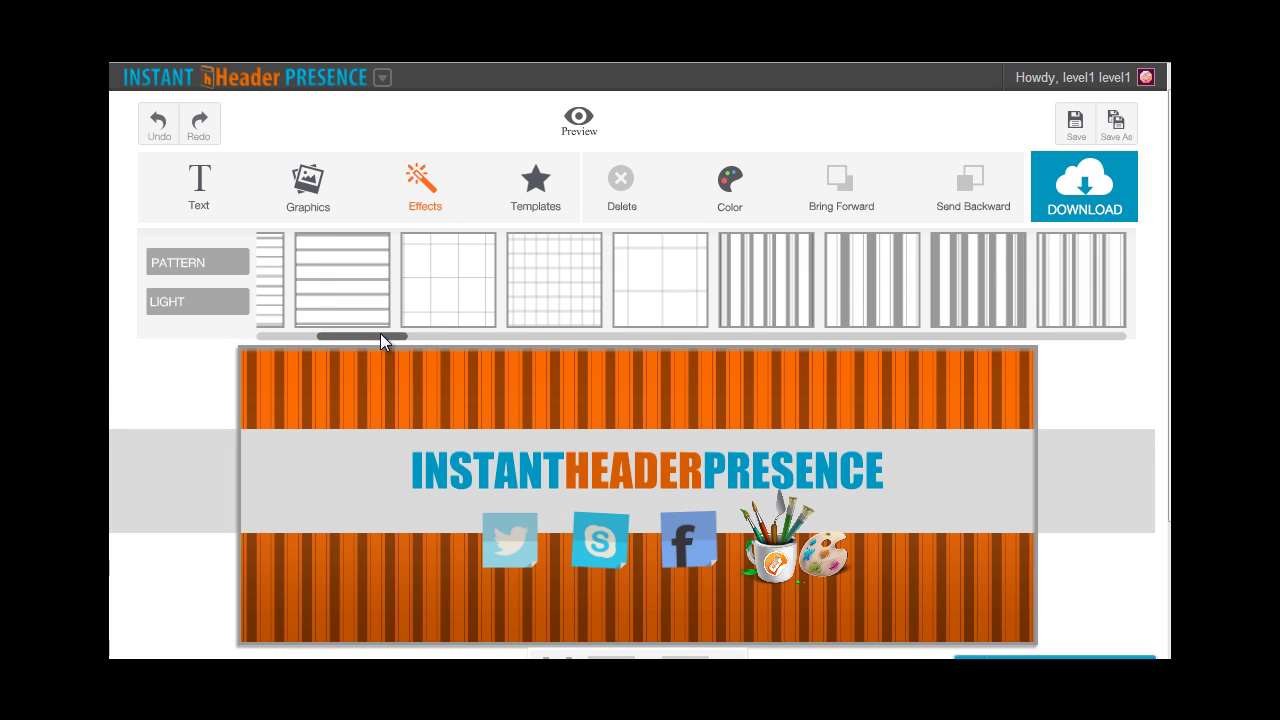
{"action": "left_click_drag", "start_coordinate": [380, 336], "coordinate": [1076, 334]}
{"action": "left_click", "coordinate": [944, 276]}
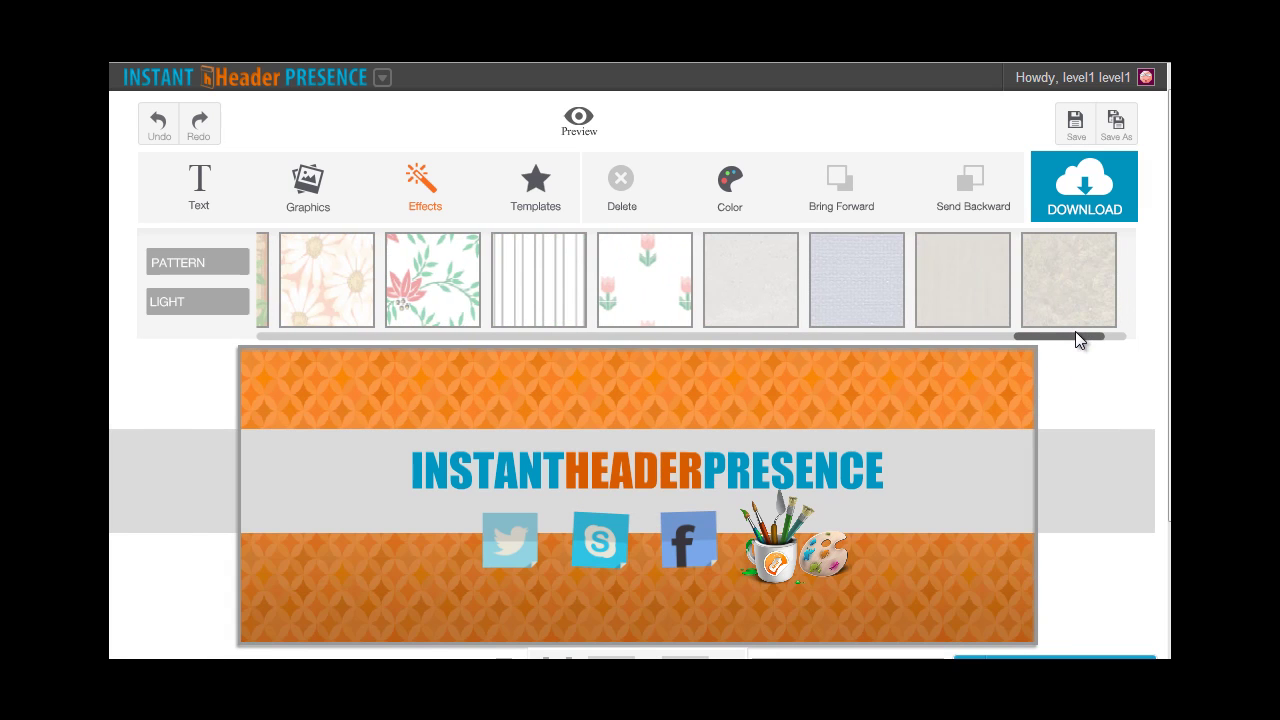
{"action": "left_click", "coordinate": [878, 280]}
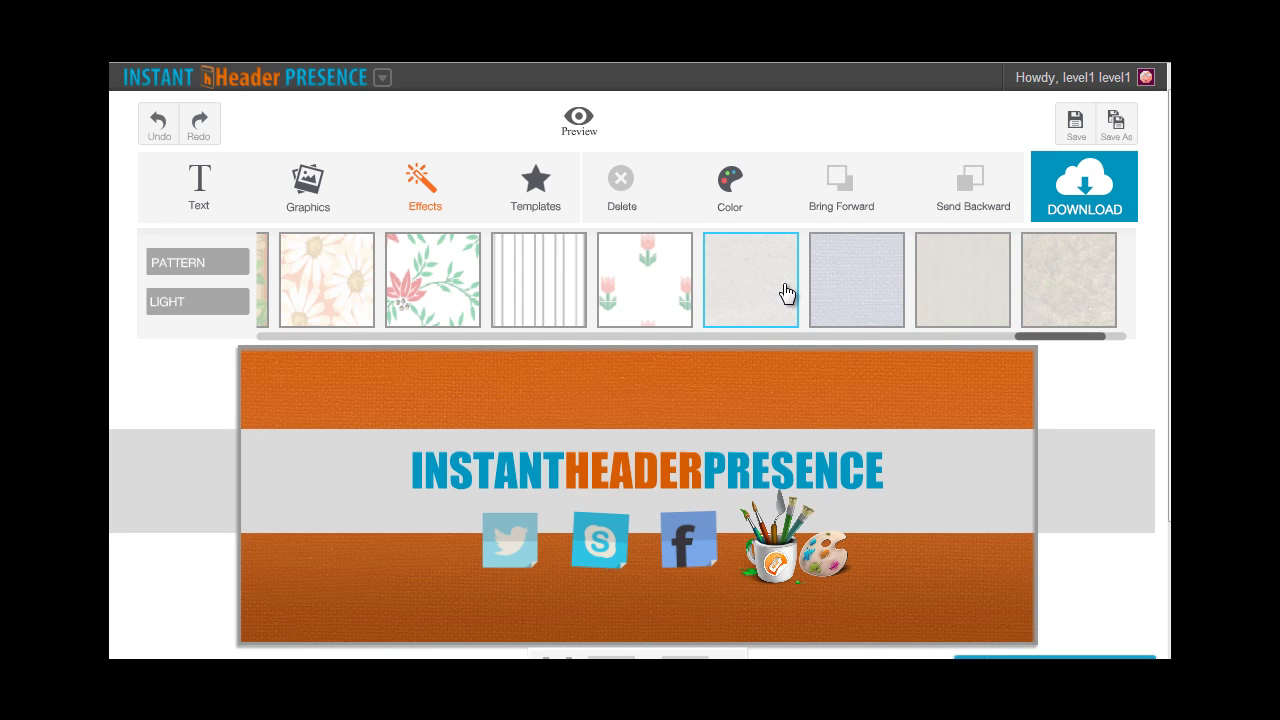
- Add a Smooth light glow, move it up, and send it behind the title and icons
{"action": "left_click", "coordinate": [188, 309]}
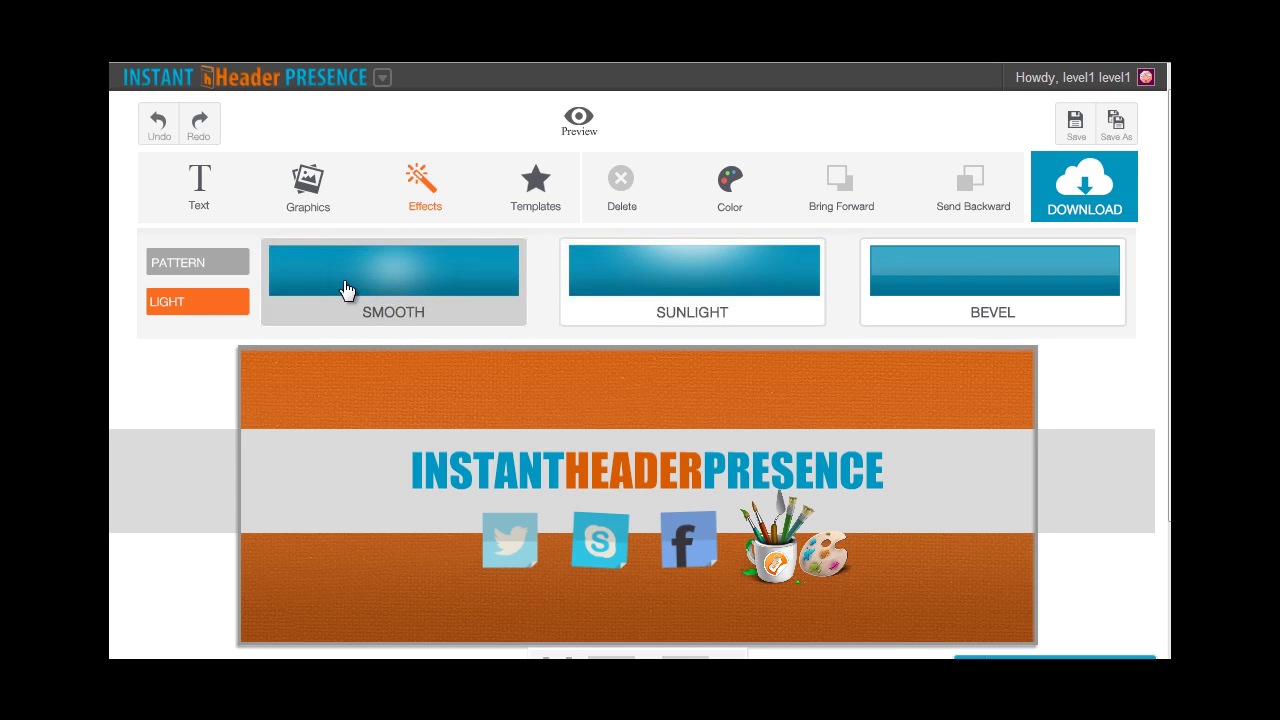
{"action": "left_click", "coordinate": [449, 316]}
{"action": "left_click_drag", "start_coordinate": [543, 636], "coordinate": [645, 463]}
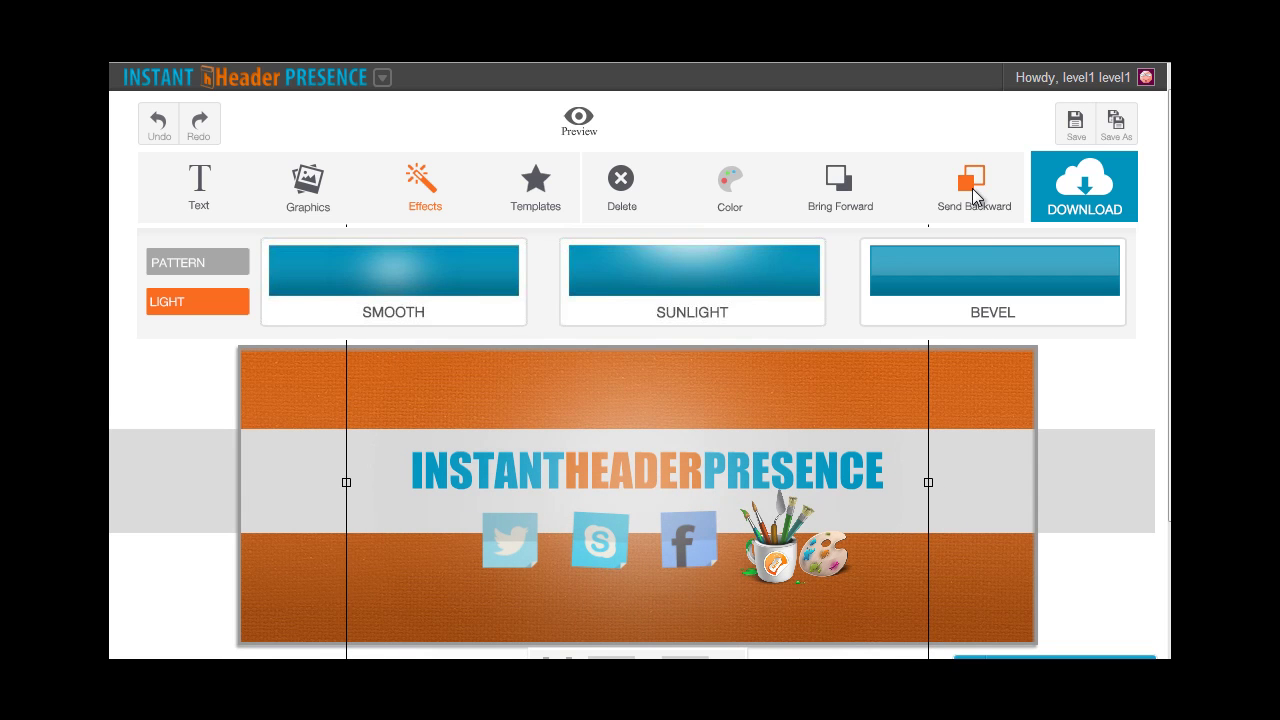
{"action": "left_click", "coordinate": [972, 190]}
{"action": "left_click", "coordinate": [972, 190]}
{"action": "left_click", "coordinate": [972, 190]}
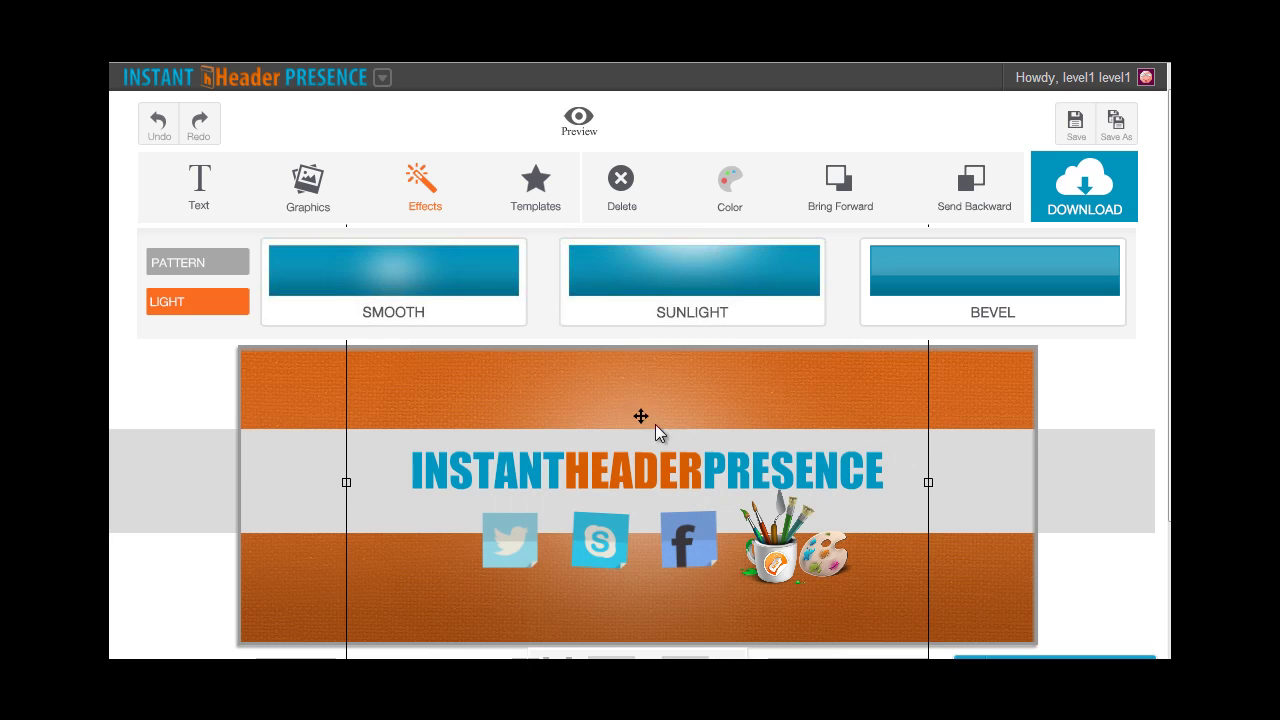
{"action": "left_click_drag", "start_coordinate": [655, 424], "coordinate": [676, 409]}
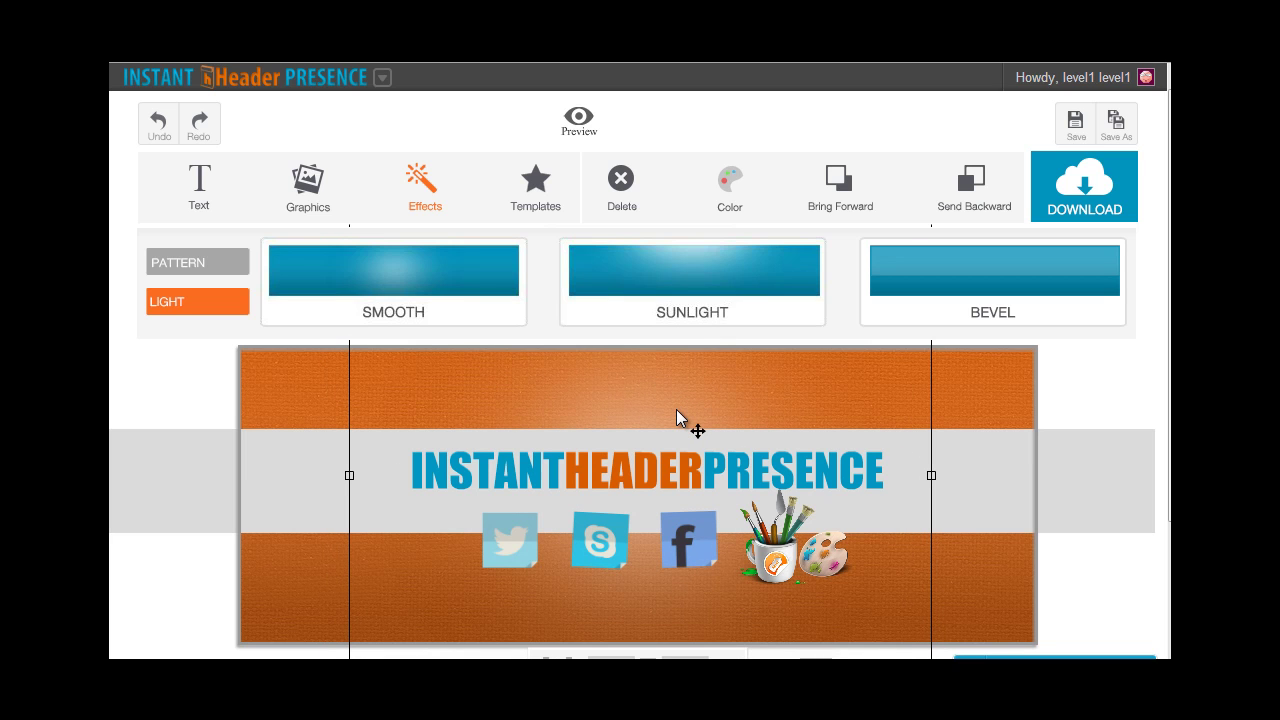
{"action": "left_click", "coordinate": [676, 409]}
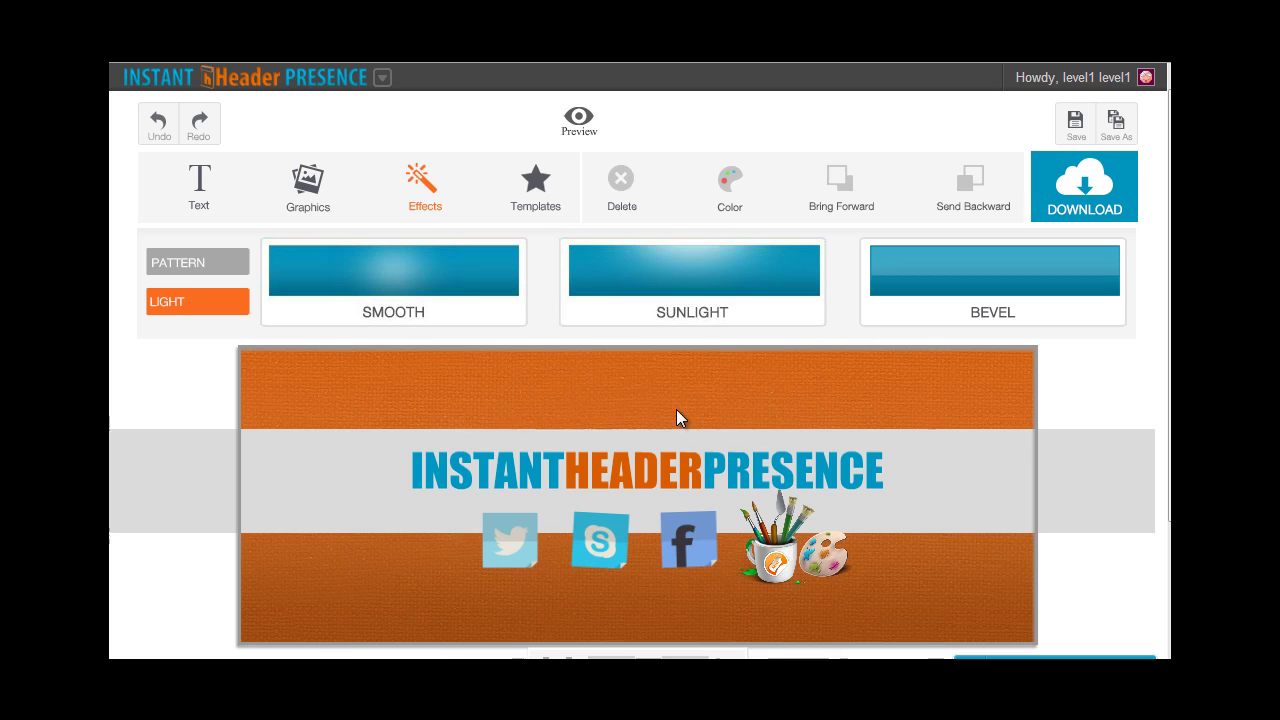
- Try sunlight and bevel light overlays on the banner, then delete both
{"action": "left_click", "coordinate": [709, 297]}
{"action": "left_click_drag", "start_coordinate": [626, 444], "coordinate": [647, 391]}
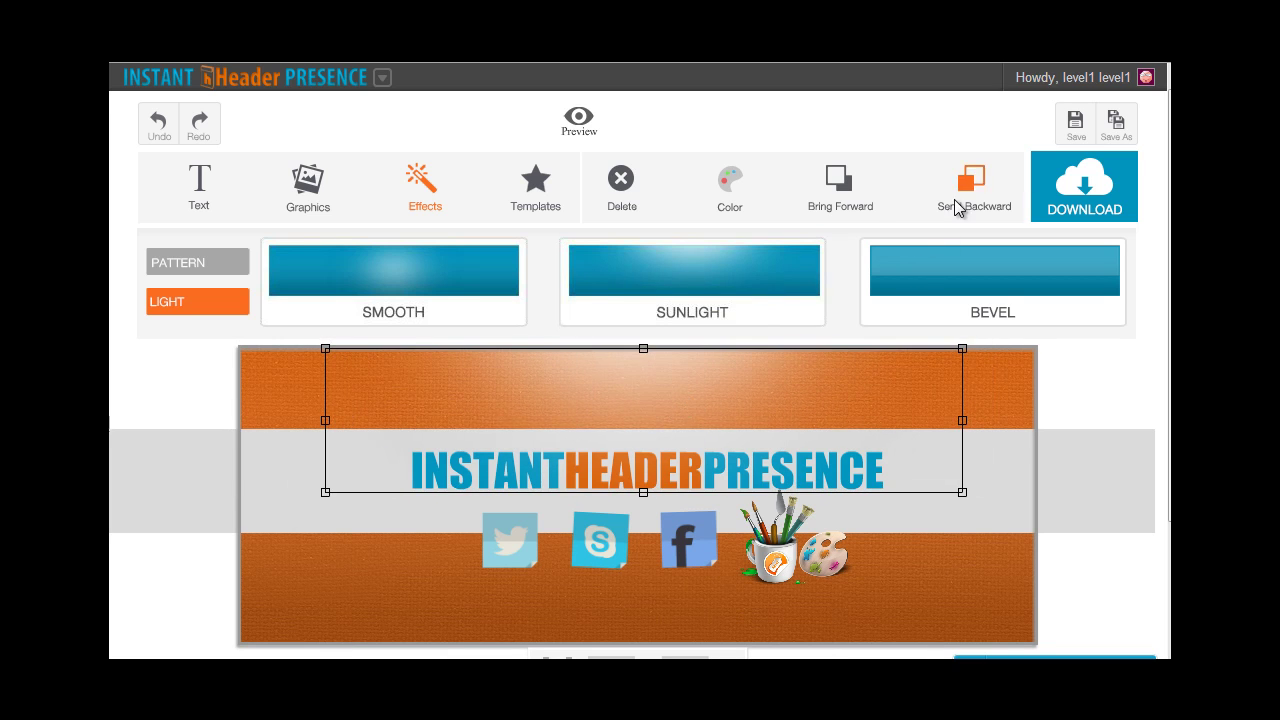
{"action": "left_click", "coordinate": [987, 199]}
{"action": "left_click", "coordinate": [1053, 437]}
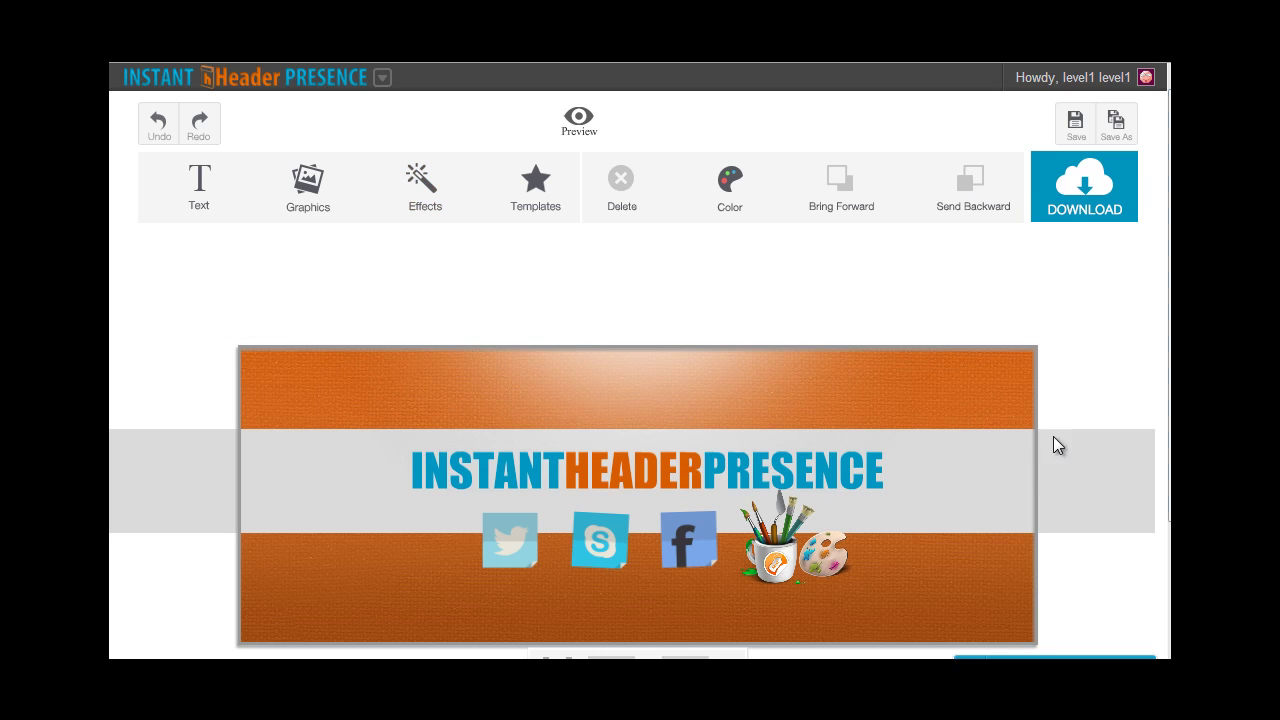
{"action": "left_click", "coordinate": [451, 186]}
{"action": "left_click", "coordinate": [688, 417]}
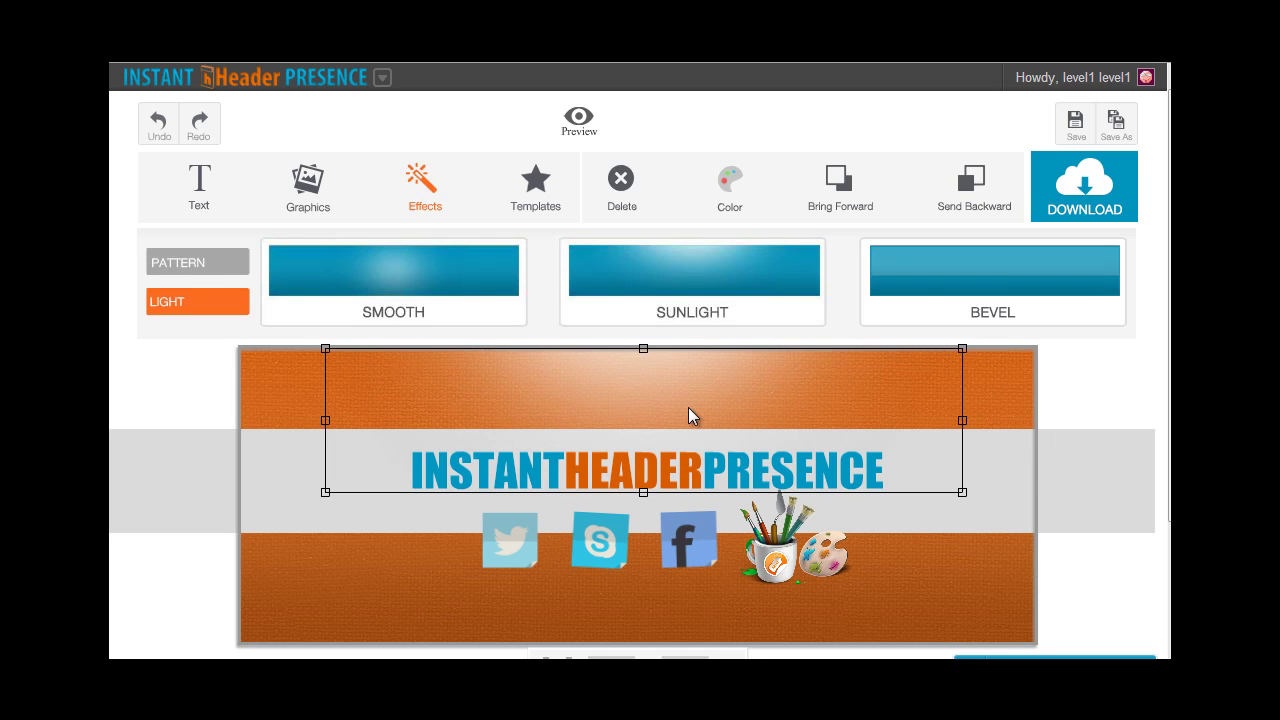
{"action": "key", "text": "Delete"}
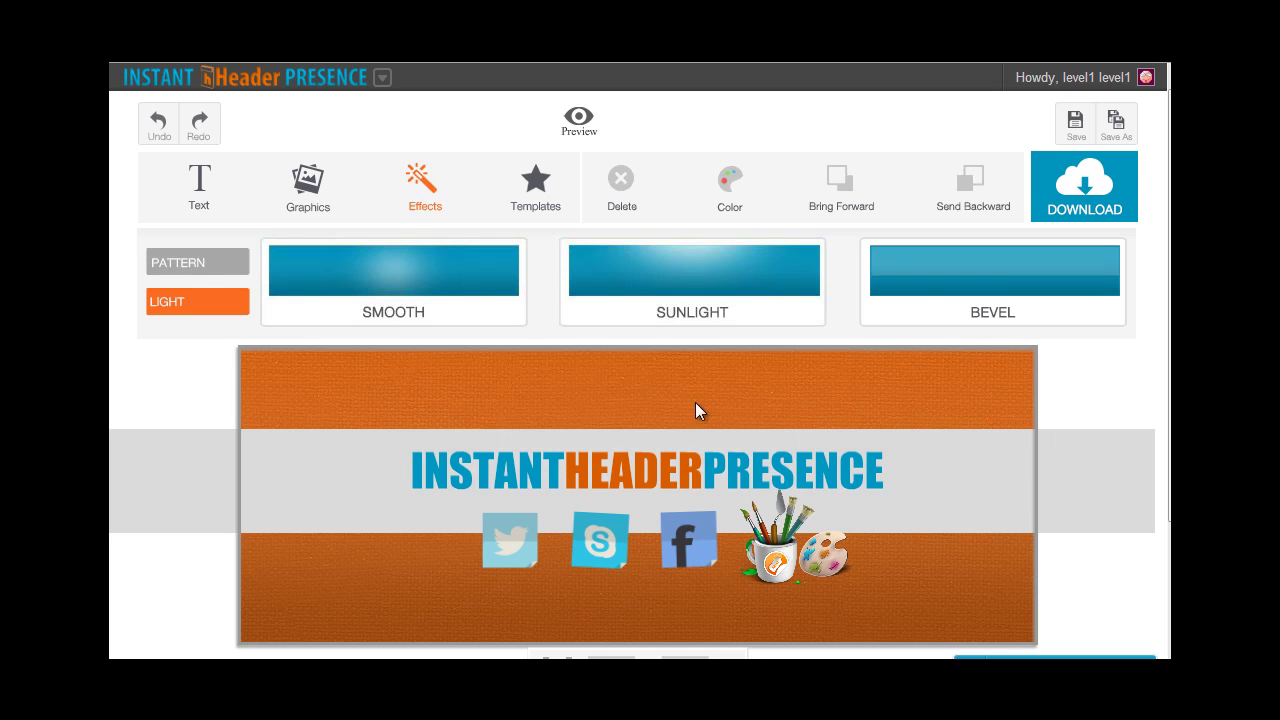
{"action": "left_click", "coordinate": [929, 294]}
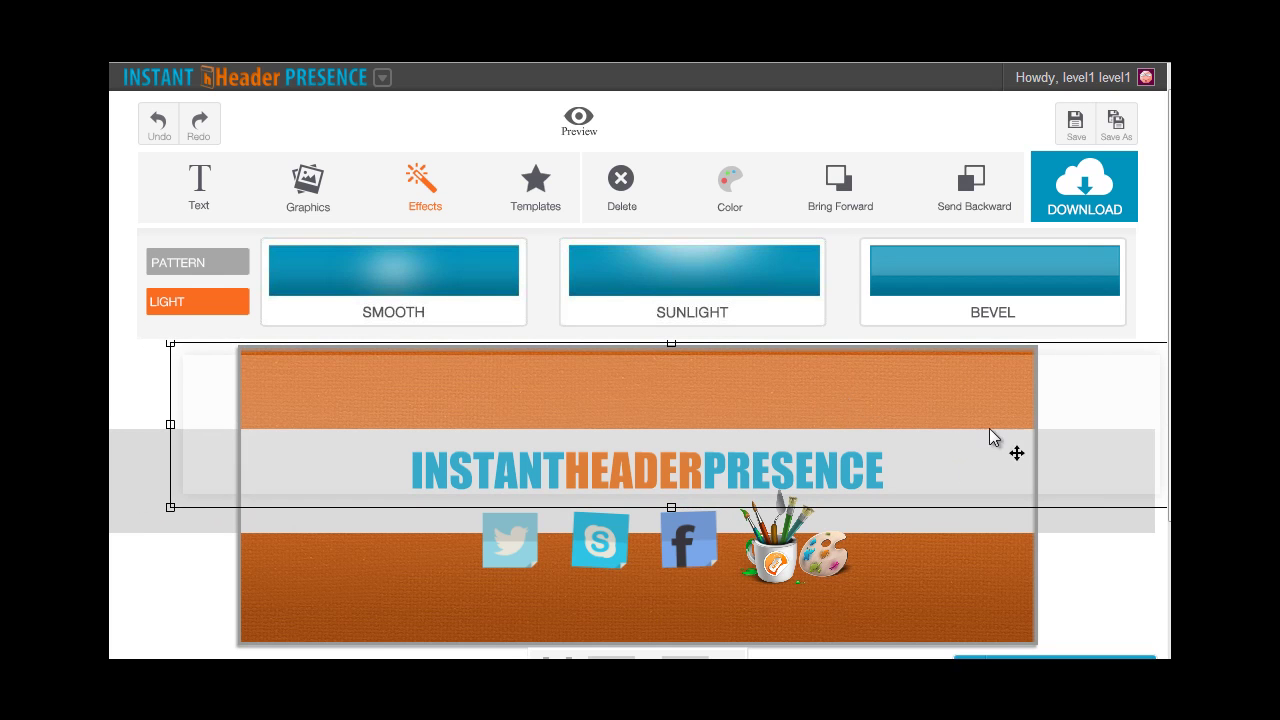
{"action": "left_click_drag", "start_coordinate": [170, 424], "coordinate": [224, 428]}
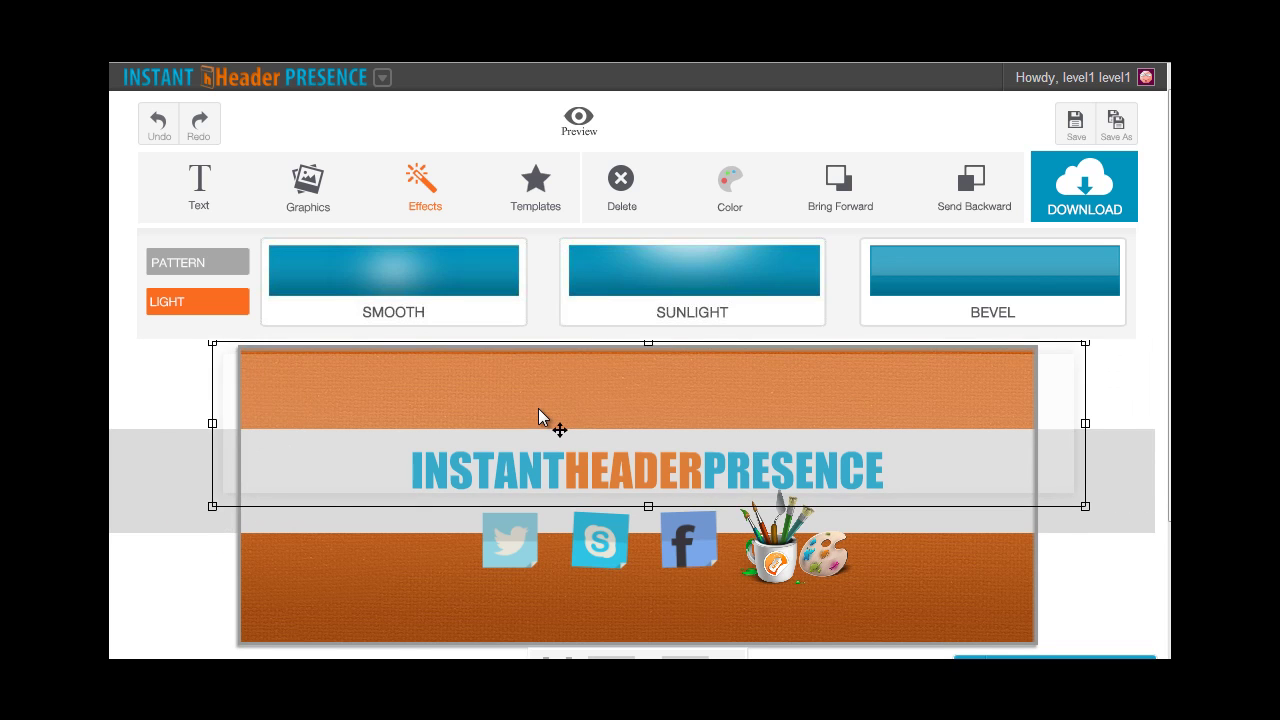
{"action": "key", "text": "Delete"}
- Re-add a Smooth glow behind the title and icons, then show the Templates gallery
{"action": "left_click", "coordinate": [457, 314]}
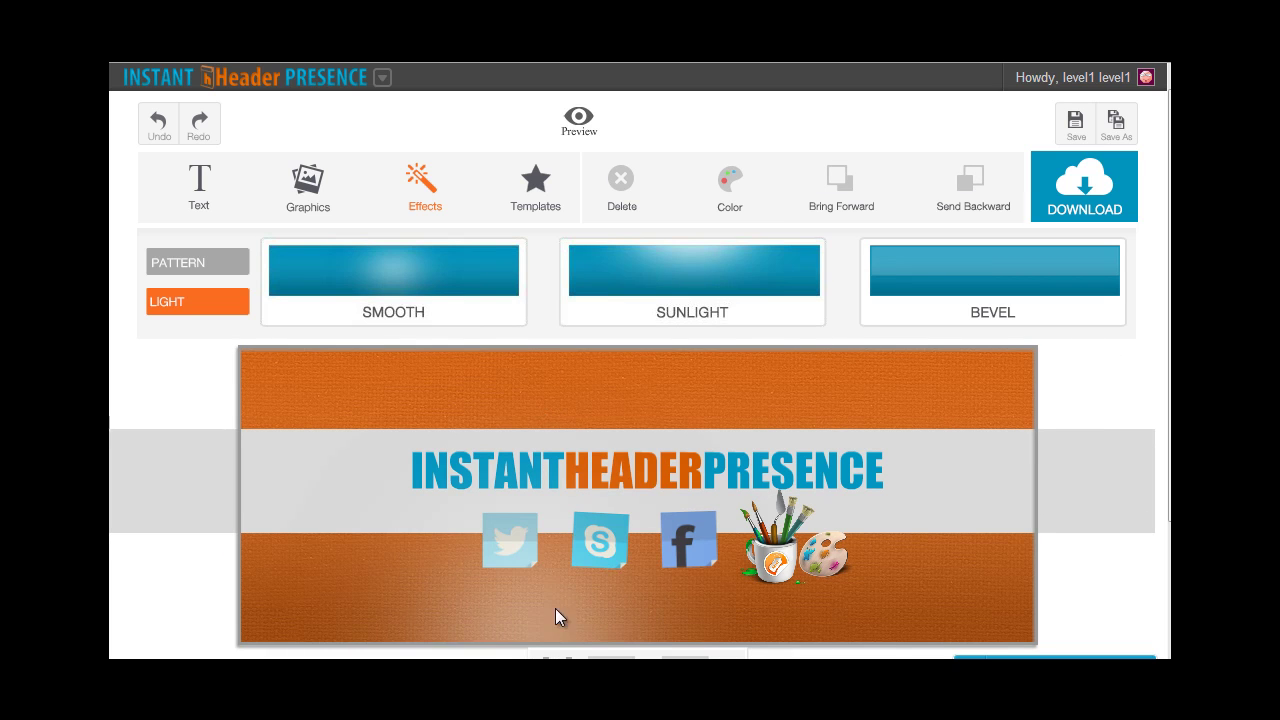
{"action": "left_click", "coordinate": [580, 615]}
{"action": "left_click_drag", "start_coordinate": [600, 620], "coordinate": [800, 380]}
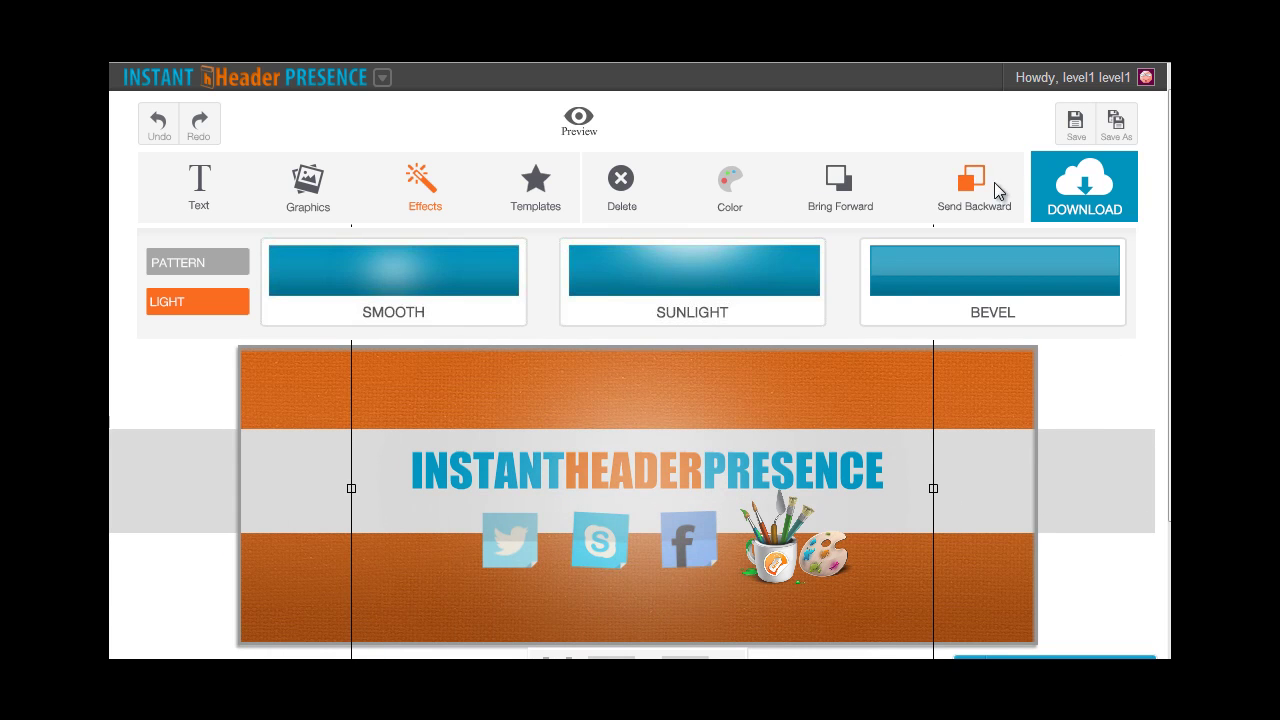
{"action": "left_click", "coordinate": [985, 185]}
{"action": "left_click_drag", "start_coordinate": [640, 414], "coordinate": [621, 391]}
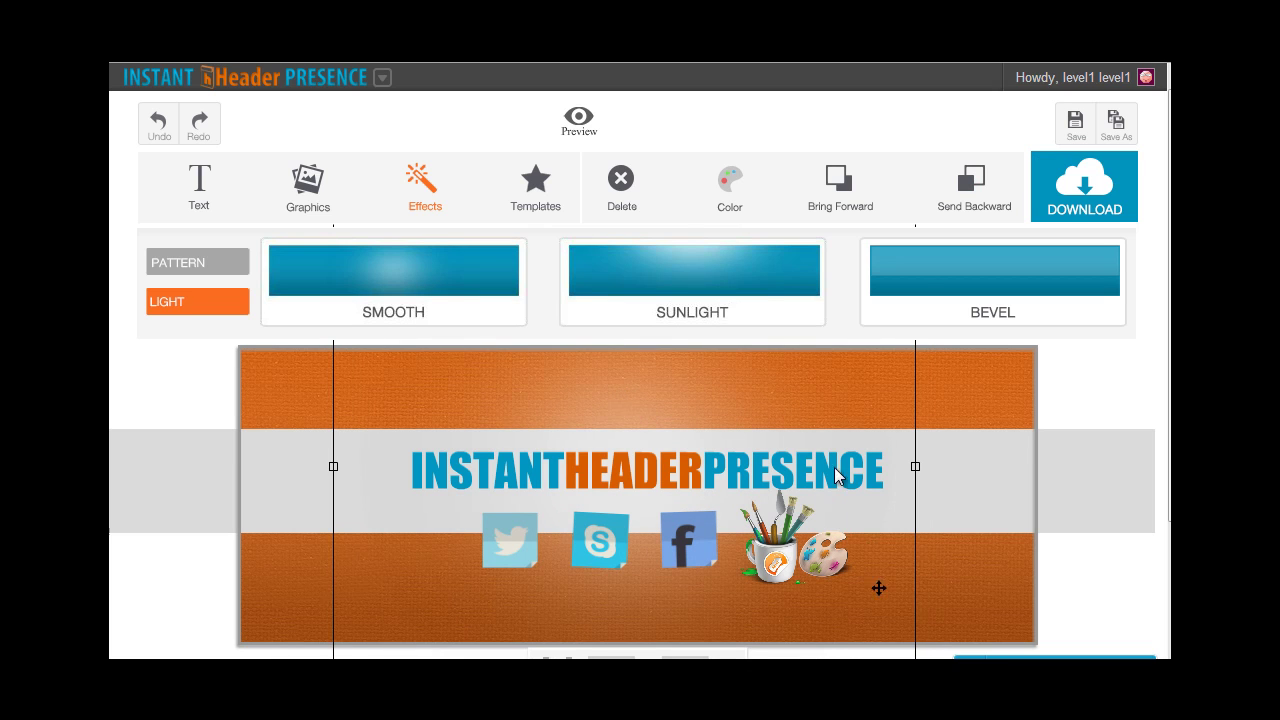
{"action": "left_click", "coordinate": [1090, 378]}
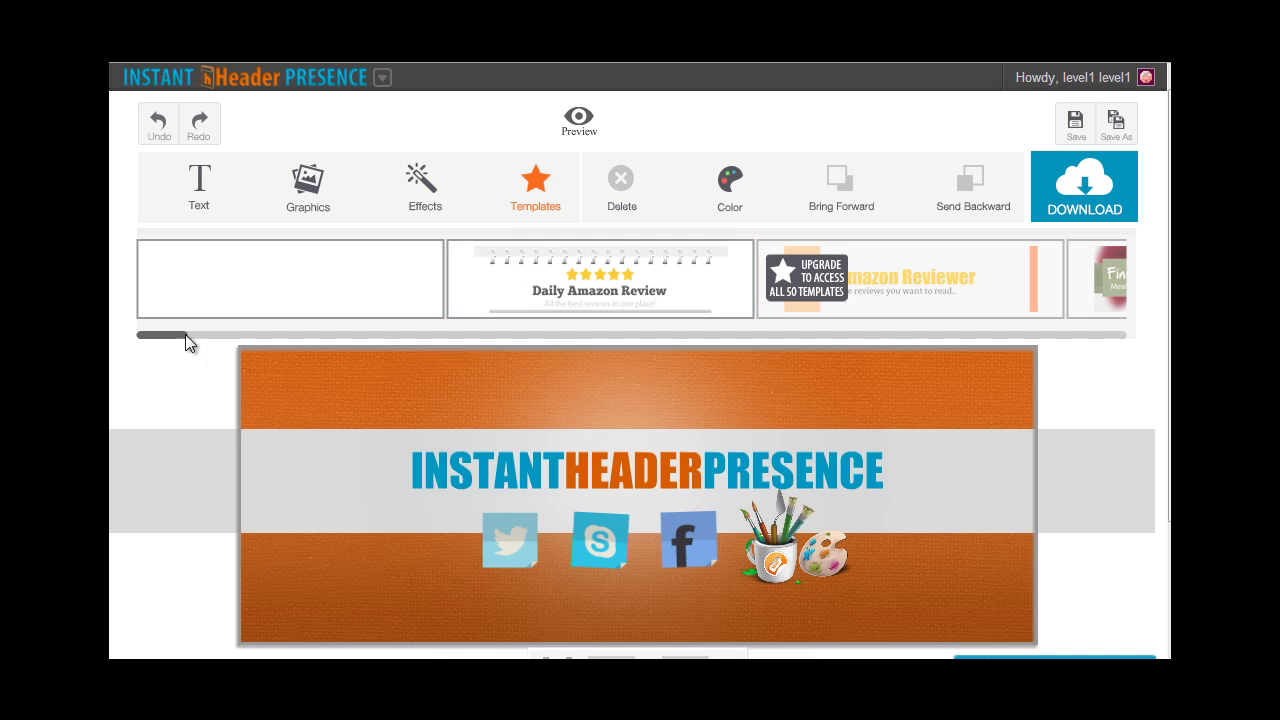
- Scroll through the Templates strip of available designs
{"action": "left_click_drag", "start_coordinate": [174, 333], "coordinate": [612, 332]}
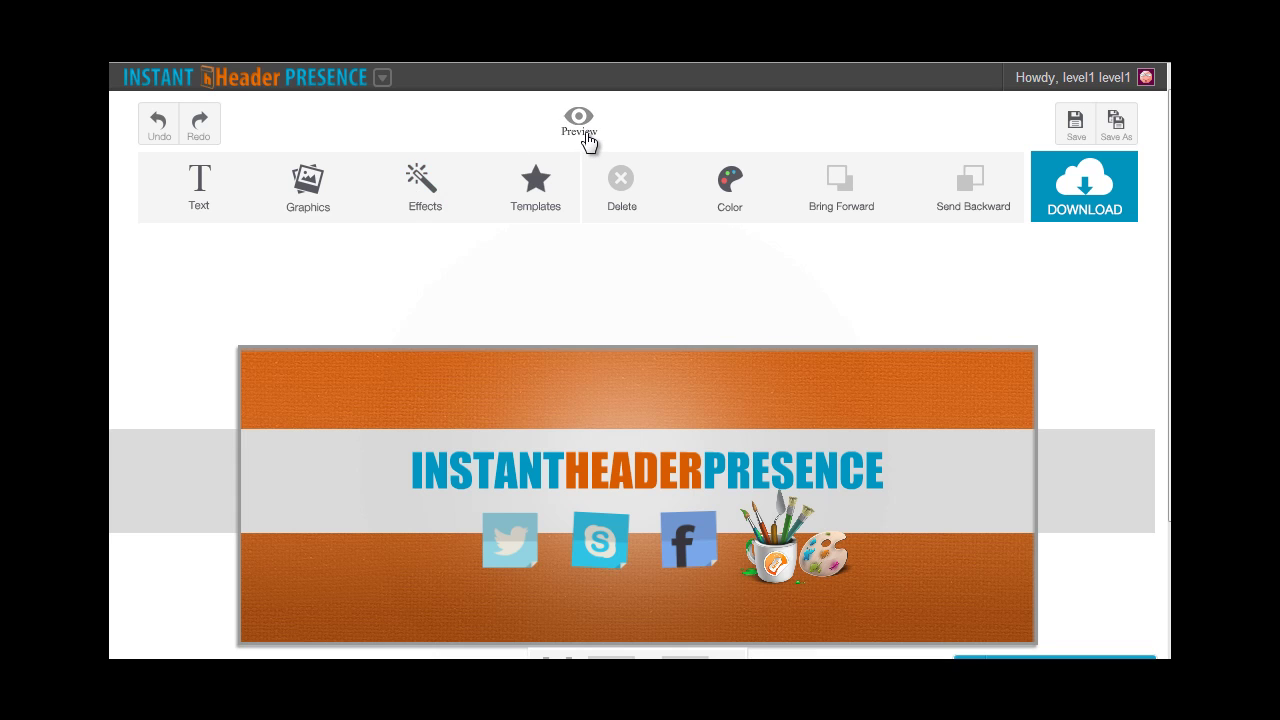
- Save the banner design under the name 'instantheader sample'
{"action": "left_click", "coordinate": [1113, 138]}
{"action": "left_click_drag", "start_coordinate": [920, 122], "coordinate": [651, 124]}
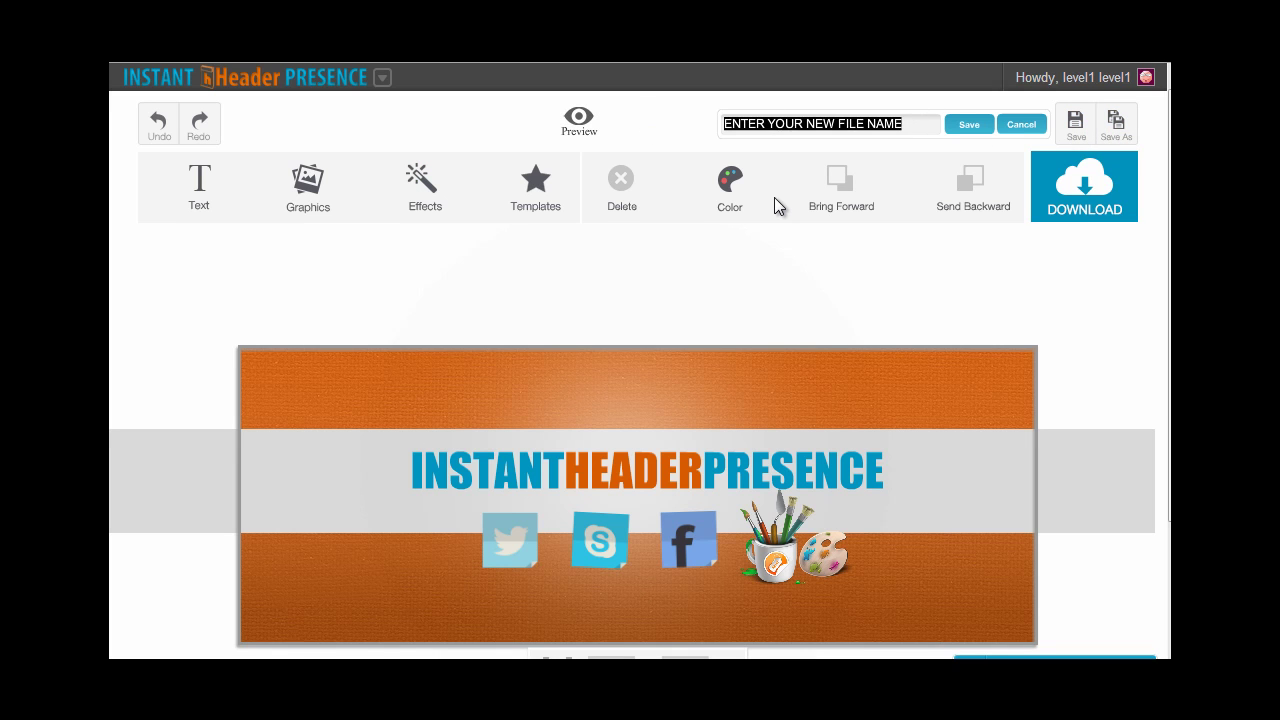
{"action": "type", "text": "INST"}
{"action": "key", "text": "Caps_Lock"}
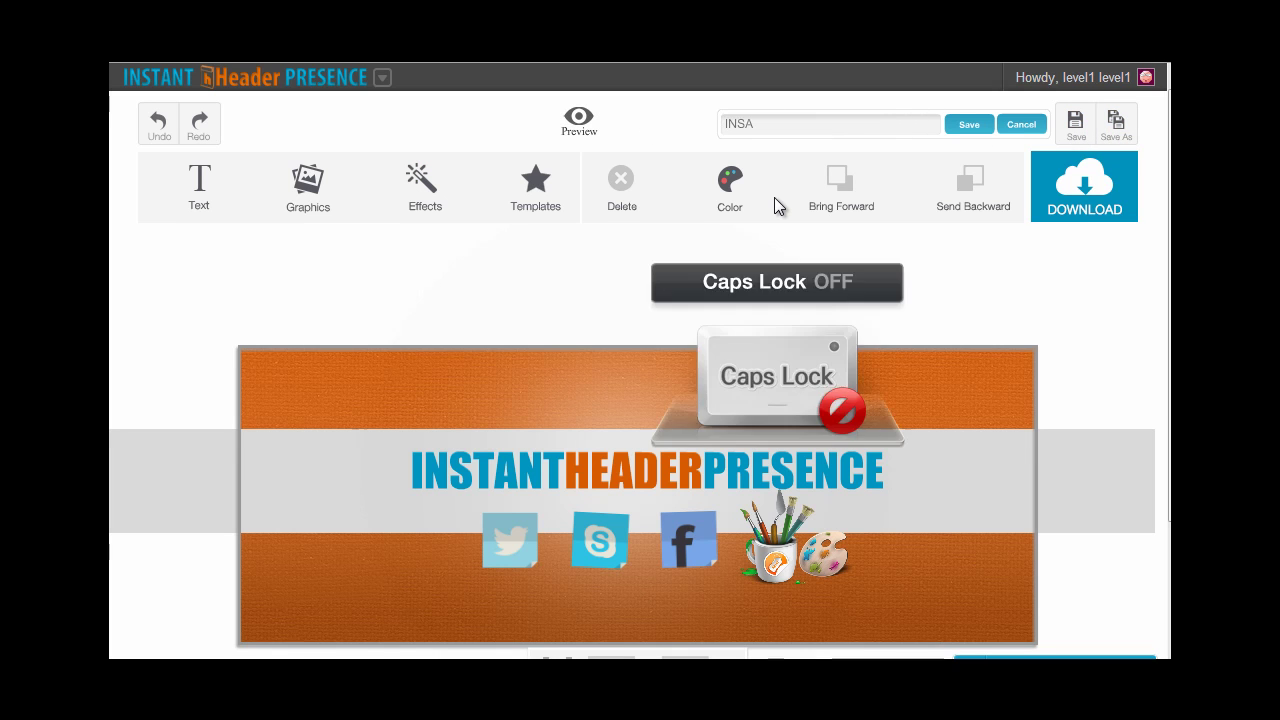
{"action": "key", "text": "BackSpace"}
{"action": "key", "text": "BackSpace"}
{"action": "key", "text": "BackSpace"}
{"action": "key", "text": "BackSpace"}
{"action": "type", "text": "instan"}
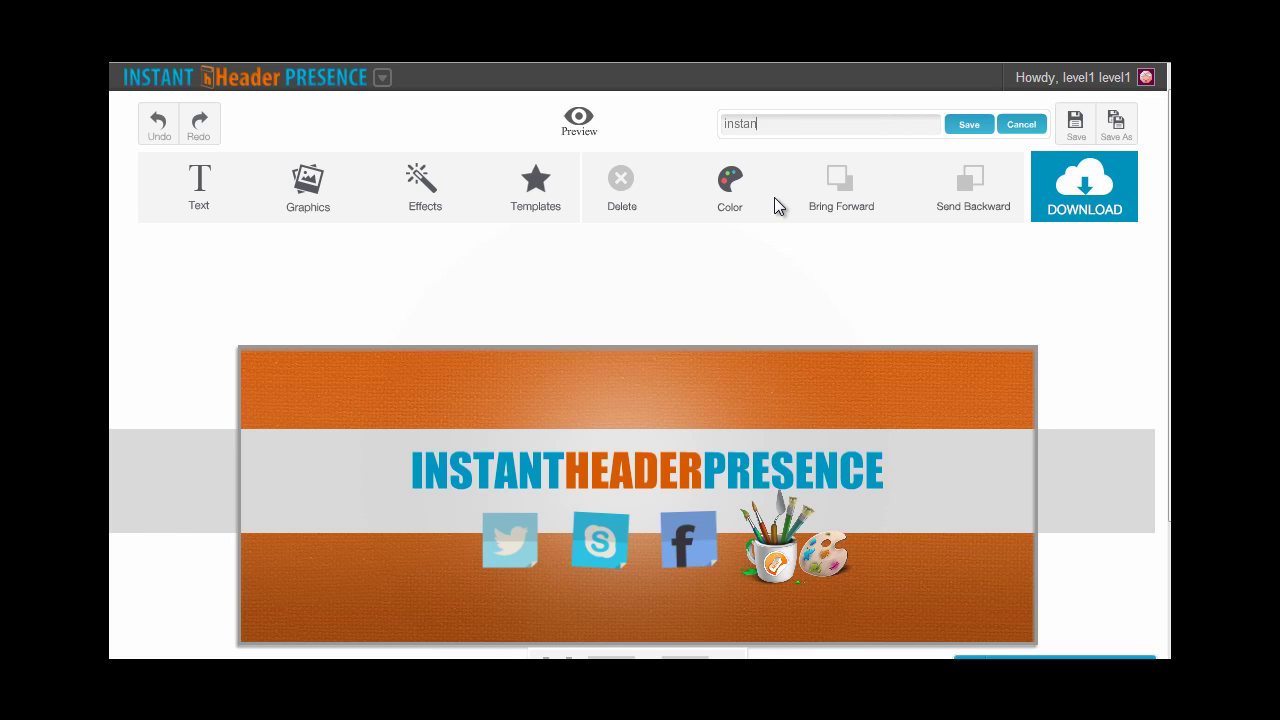
{"action": "type", "text": "theader sample"}
{"action": "left_click", "coordinate": [970, 124]}
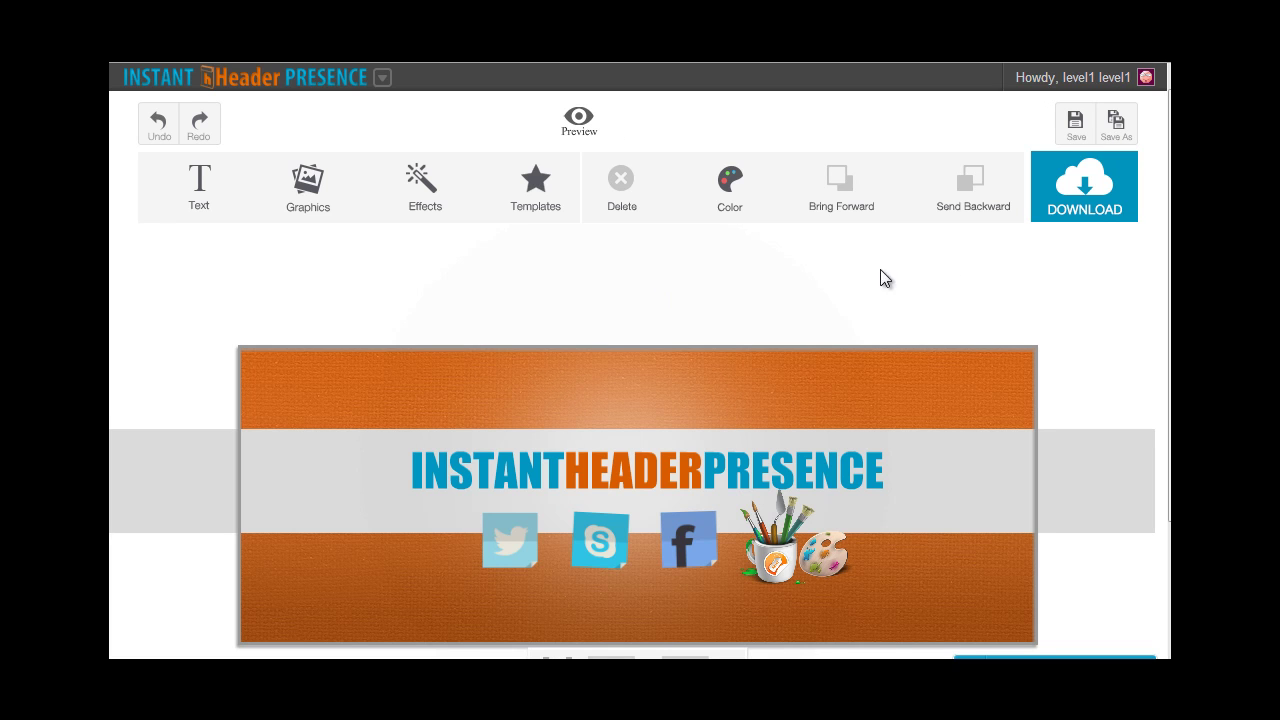
- Download the banner as a PNG file named 'my header'
{"action": "left_click", "coordinate": [1123, 210]}
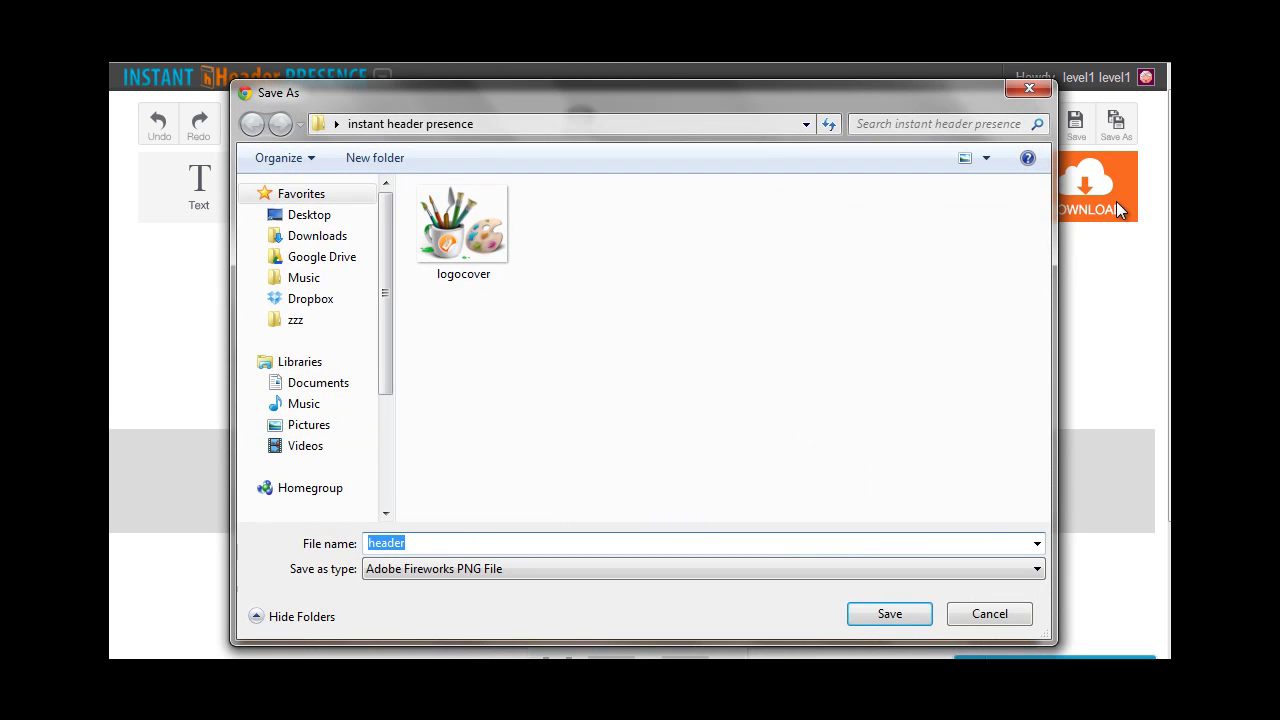
{"action": "type", "text": "my header"}
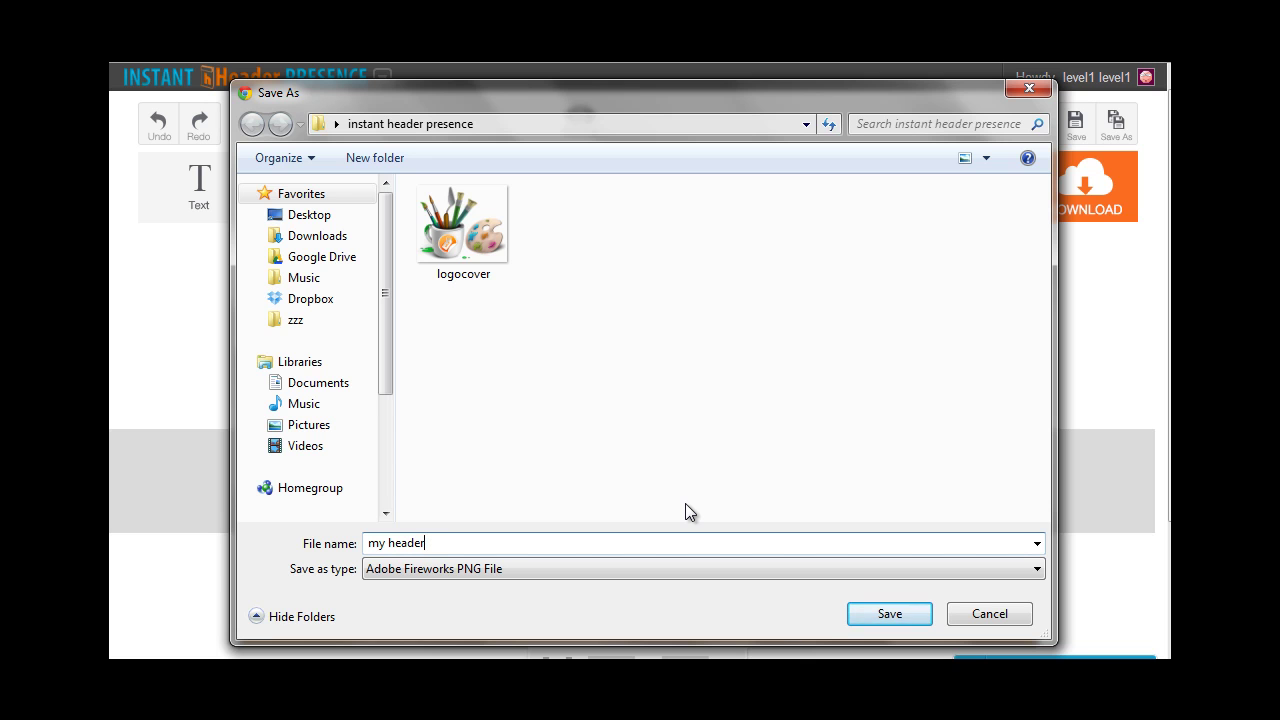
{"action": "left_click", "coordinate": [856, 620]}
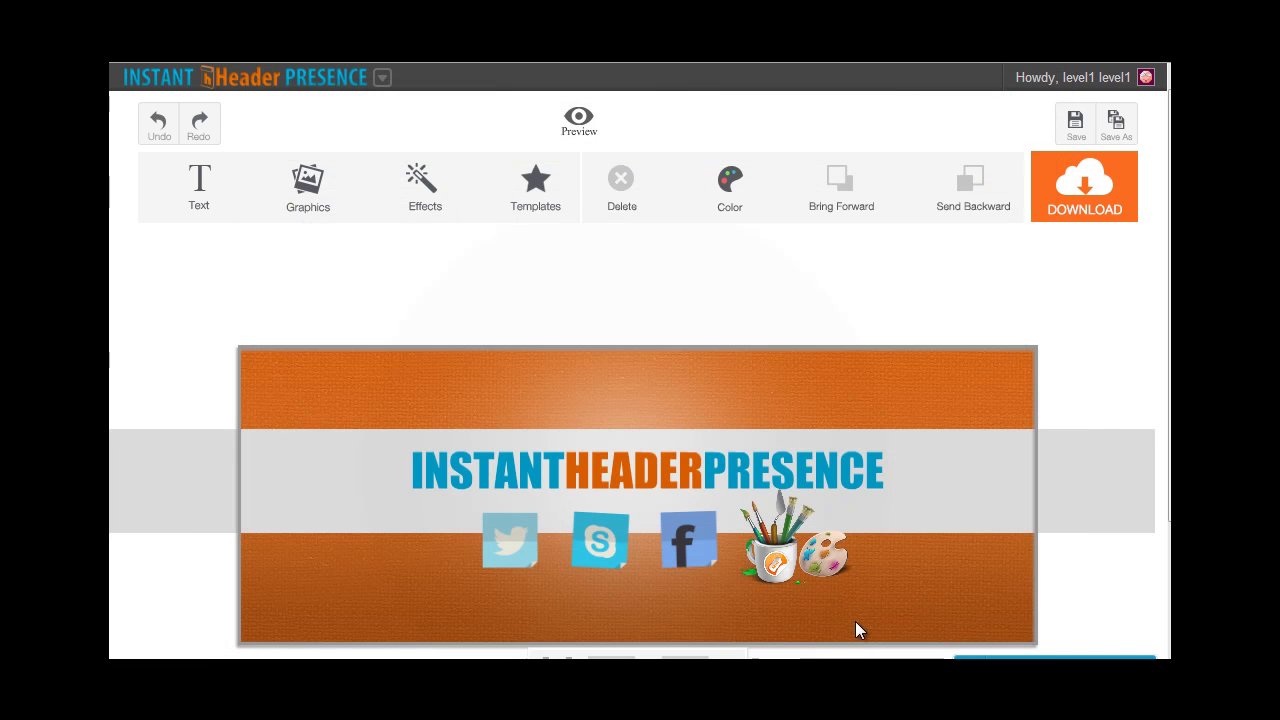